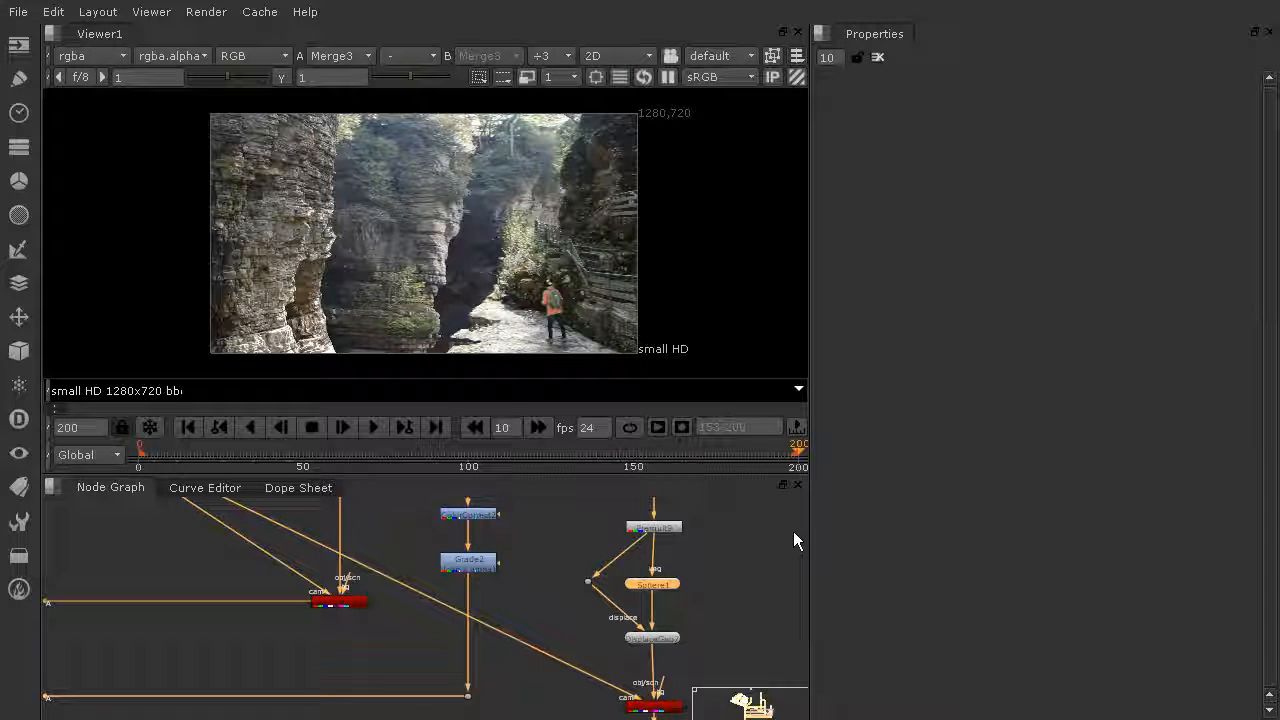
- Open the properties of the Card8 node below the blur in the hiker's shadow branch
{"action": "scroll", "coordinate": [590, 342], "scroll_direction": "up", "scroll_amount": 5}
{"action": "scroll", "coordinate": [601, 337], "scroll_direction": "up", "scroll_amount": 2}
{"action": "scroll", "coordinate": [516, 331], "scroll_direction": "down", "scroll_amount": 1}
{"action": "middle_click_drag", "start_coordinate": [516, 331], "coordinate": [537, 316]}
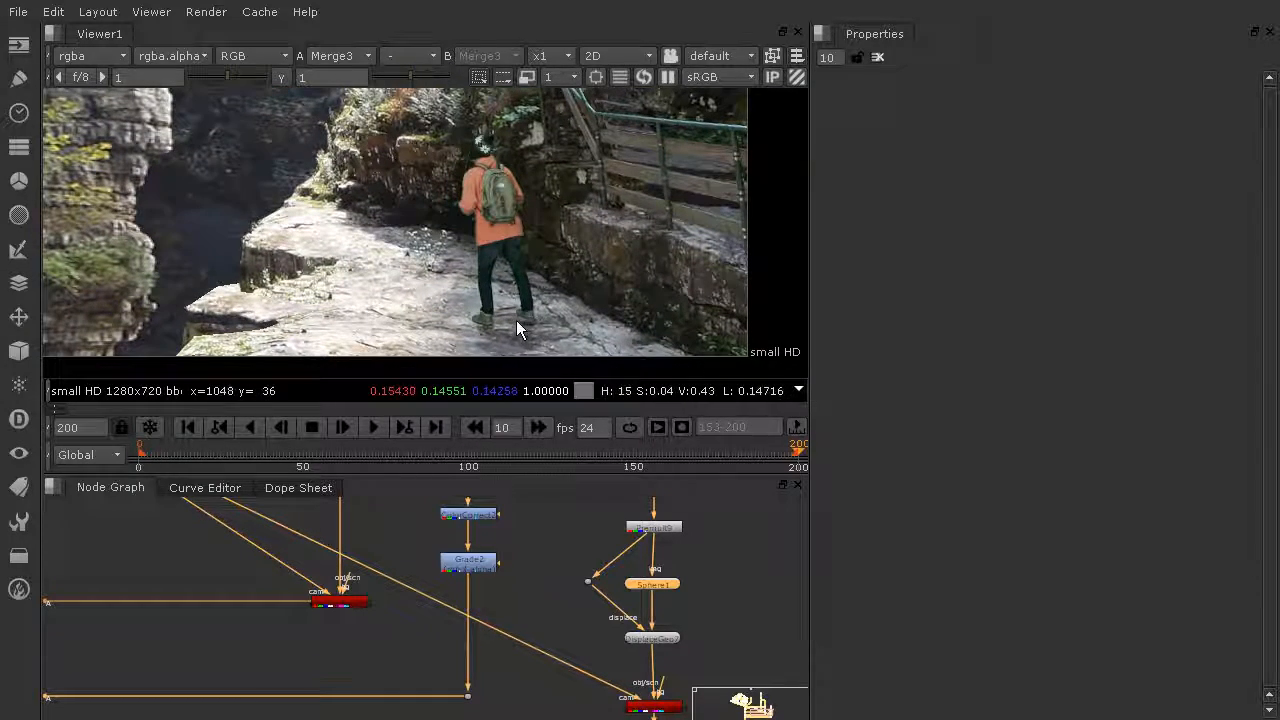
{"action": "scroll", "coordinate": [480, 570], "scroll_direction": "down", "scroll_amount": 5}
{"action": "middle_click_drag", "start_coordinate": [484, 563], "coordinate": [474, 594]}
{"action": "middle_click_drag", "start_coordinate": [510, 540], "coordinate": [508, 655]}
{"action": "scroll", "coordinate": [441, 627], "scroll_direction": "up", "scroll_amount": 3}
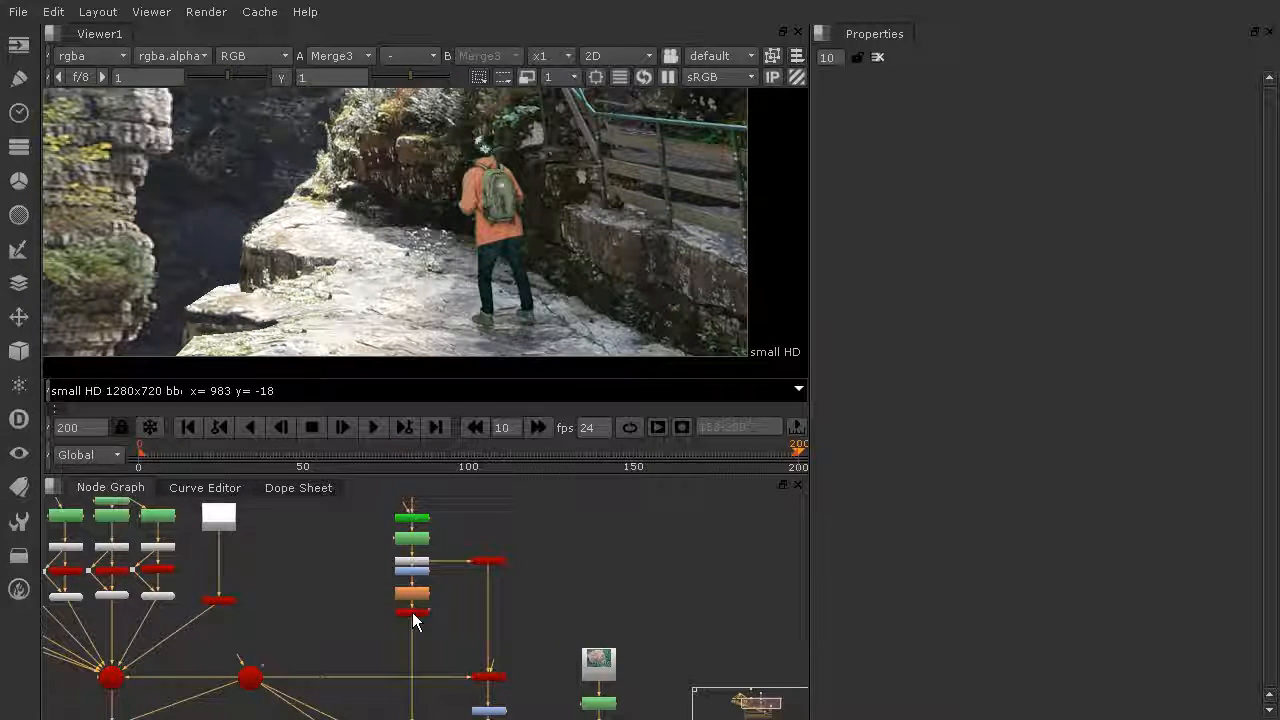
{"action": "double_click", "coordinate": [412, 612]}
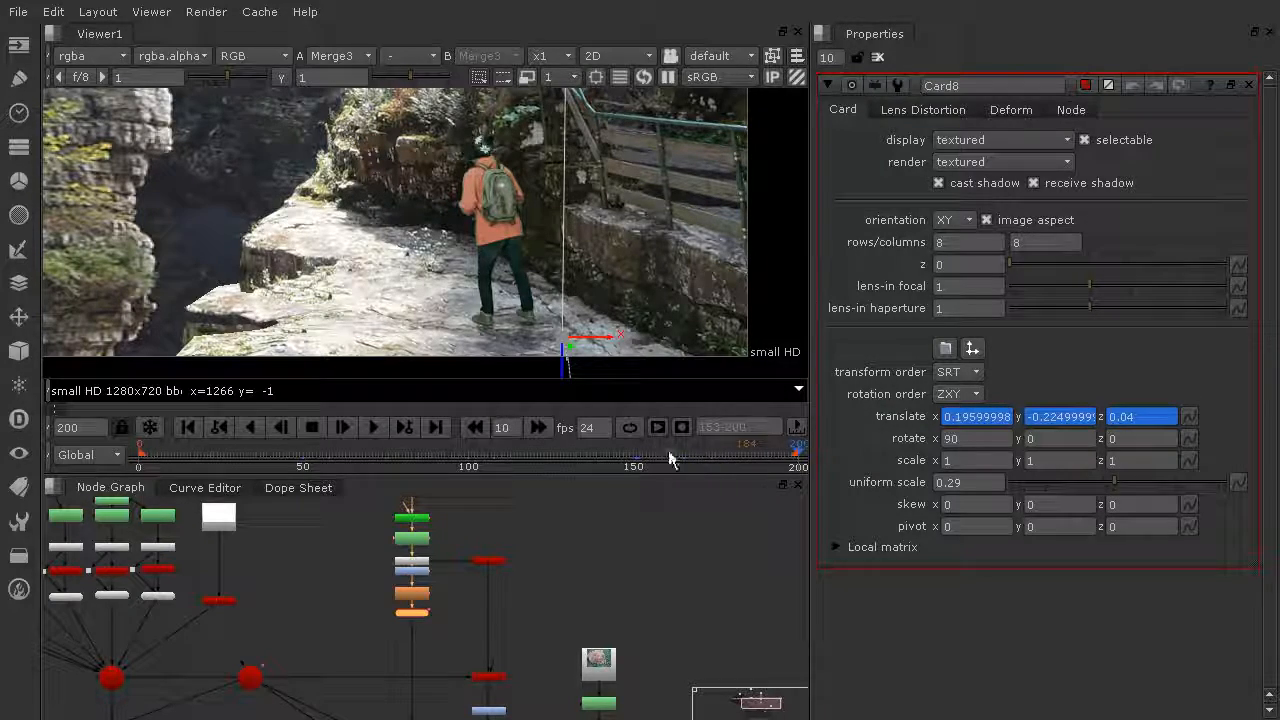
- Check the hiker and shadow at several frames between 92 and 141, ending on frame 200
{"action": "left_click", "coordinate": [603, 452]}
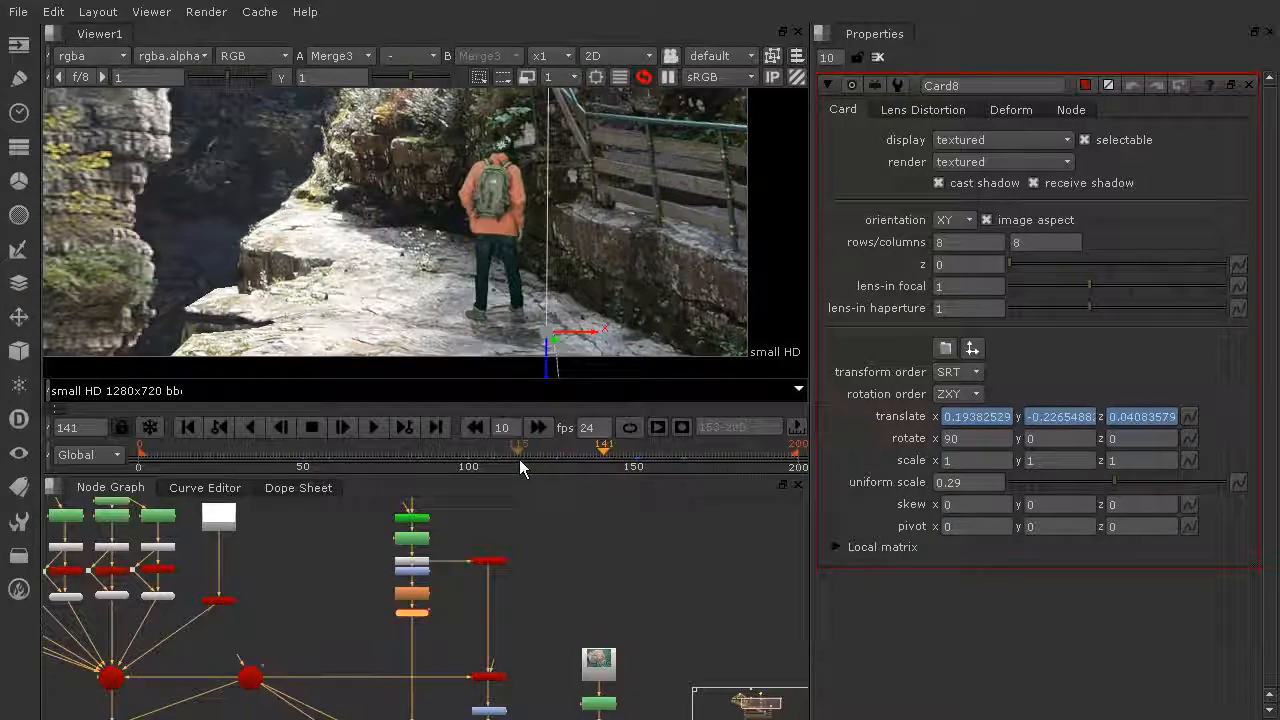
{"action": "left_click", "coordinate": [519, 459]}
{"action": "left_click", "coordinate": [440, 463]}
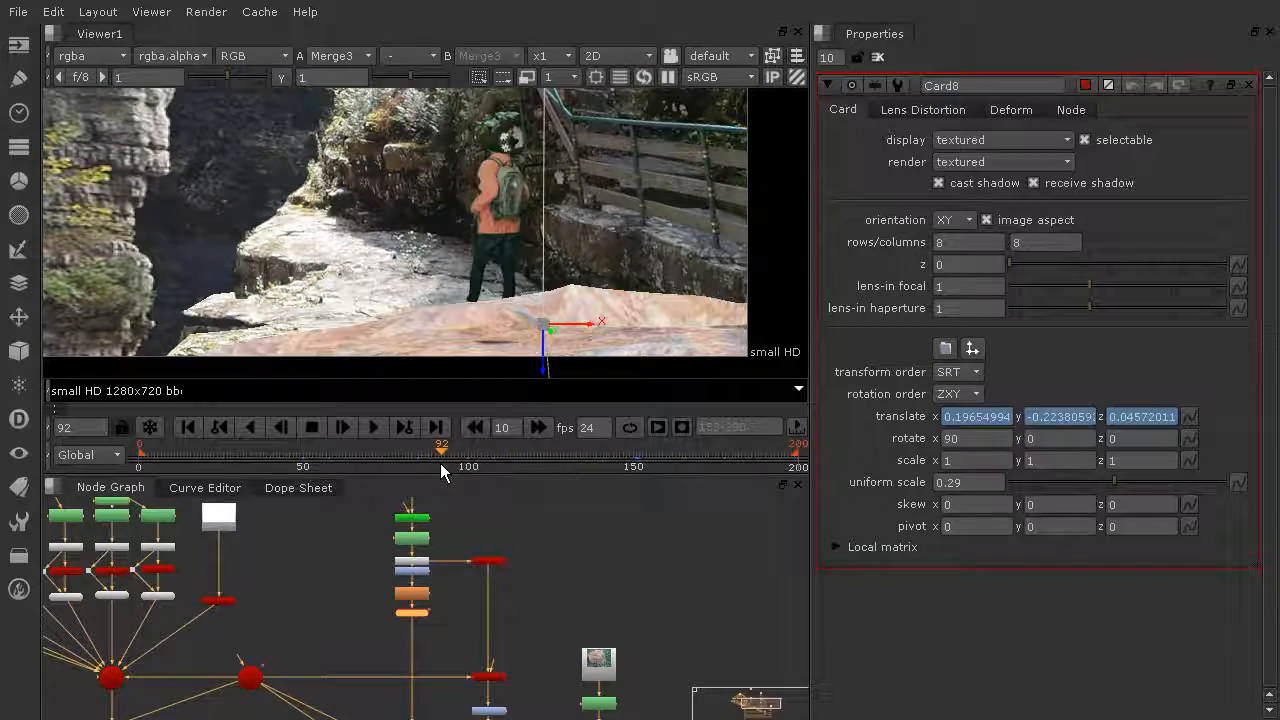
{"action": "left_click", "coordinate": [544, 465]}
{"action": "left_click_drag", "start_coordinate": [587, 466], "coordinate": [798, 462]}
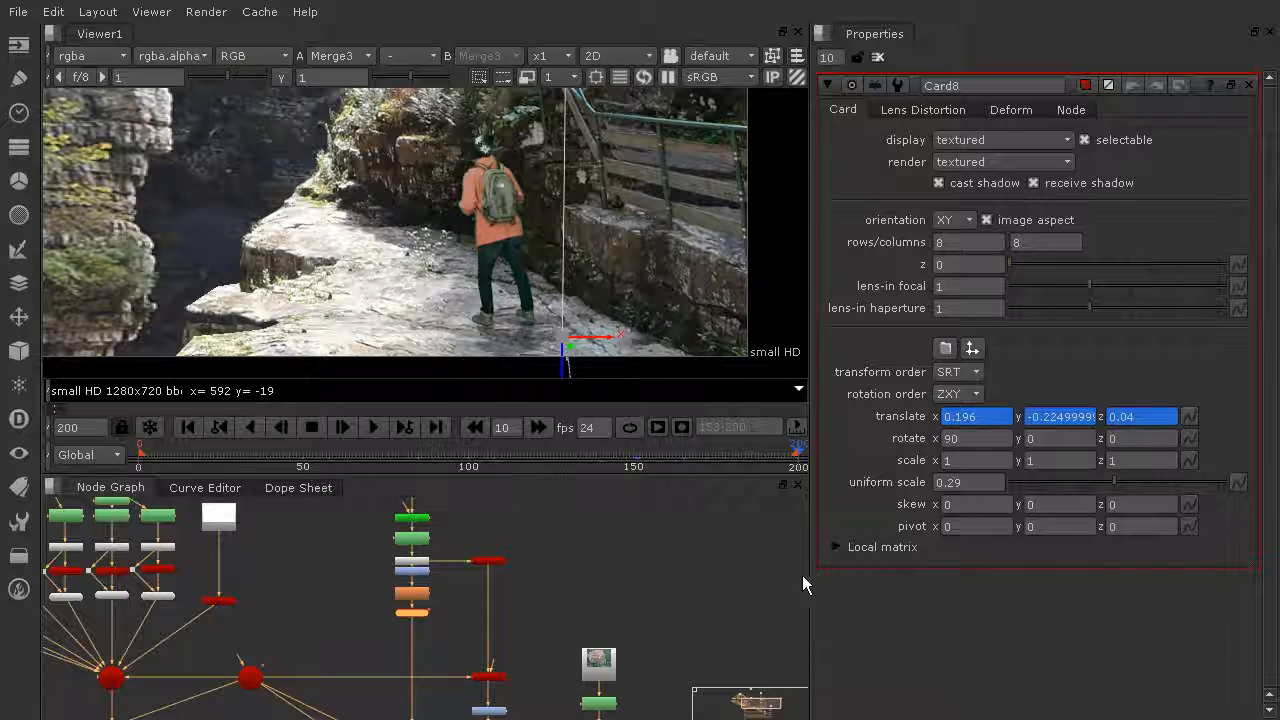
- Delete the animation from the X, Y and Z translate values of Card8
{"action": "right_click", "coordinate": [998, 414]}
{"action": "left_click", "coordinate": [1055, 464]}
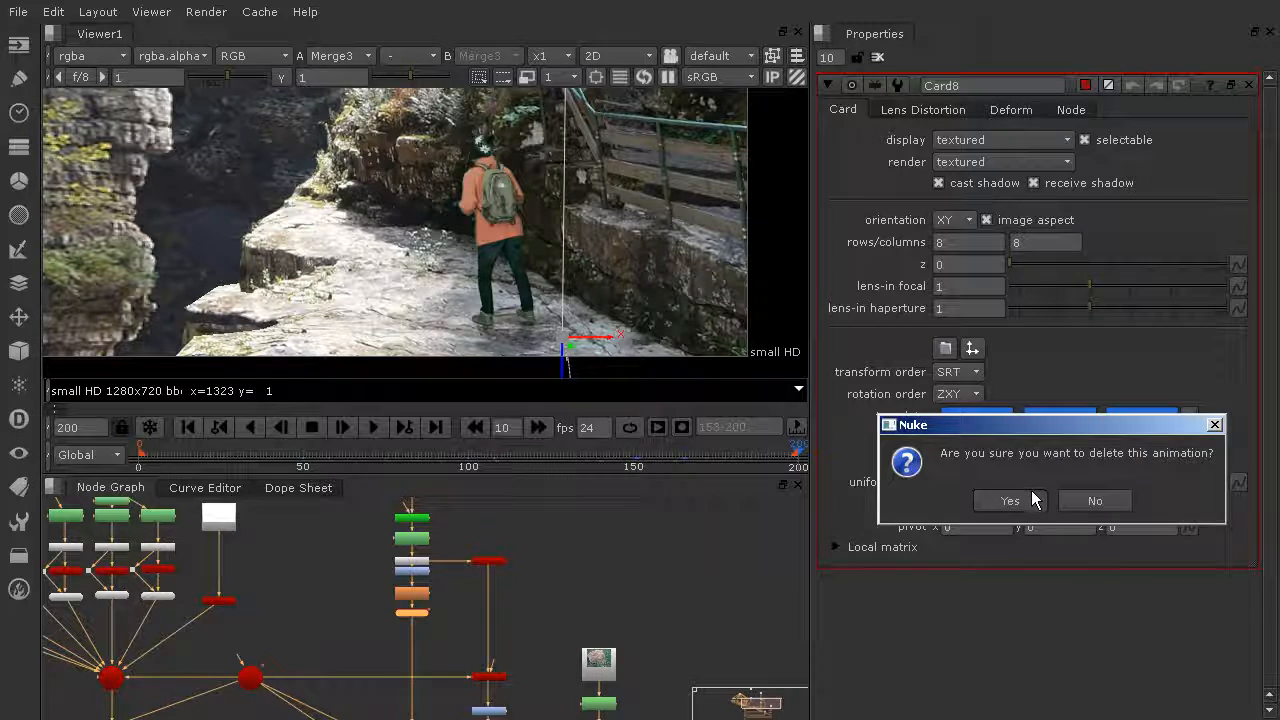
{"action": "left_click", "coordinate": [1034, 500]}
{"action": "right_click", "coordinate": [1060, 416]}
{"action": "left_click", "coordinate": [1093, 466]}
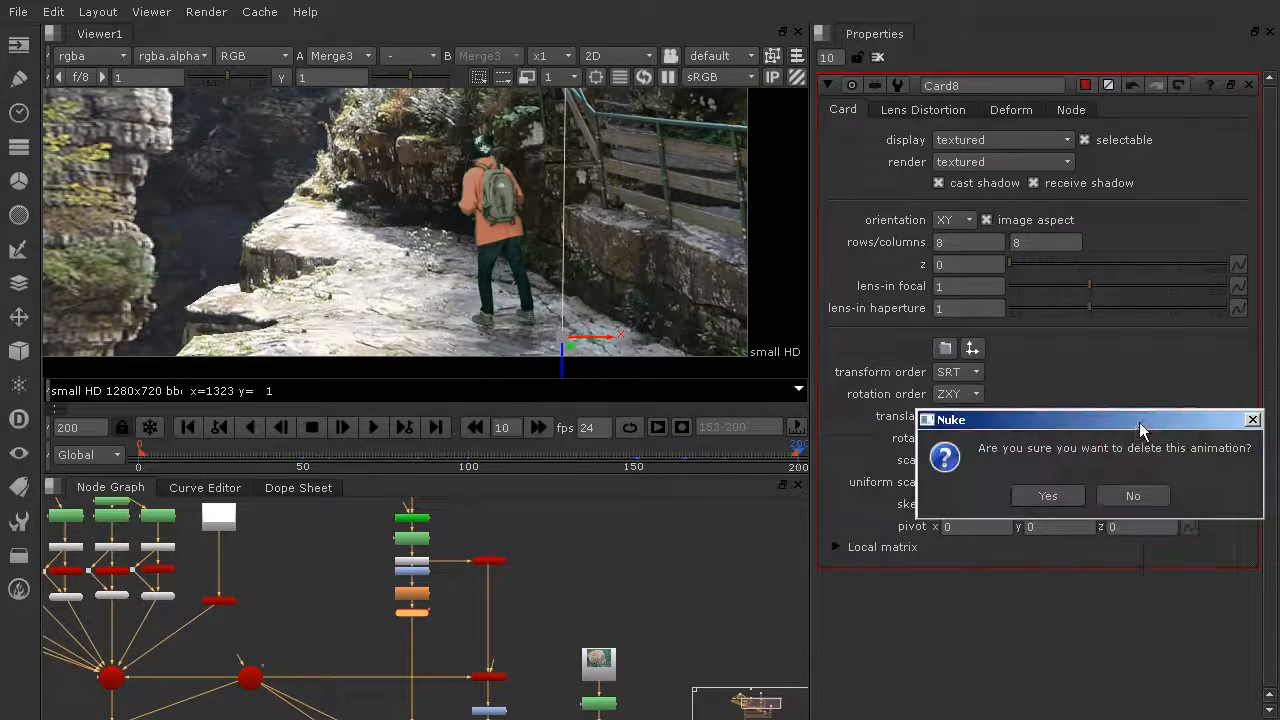
{"action": "left_click", "coordinate": [1070, 502]}
{"action": "right_click", "coordinate": [1130, 416]}
{"action": "left_click", "coordinate": [1187, 459]}
{"action": "left_click", "coordinate": [1144, 492]}
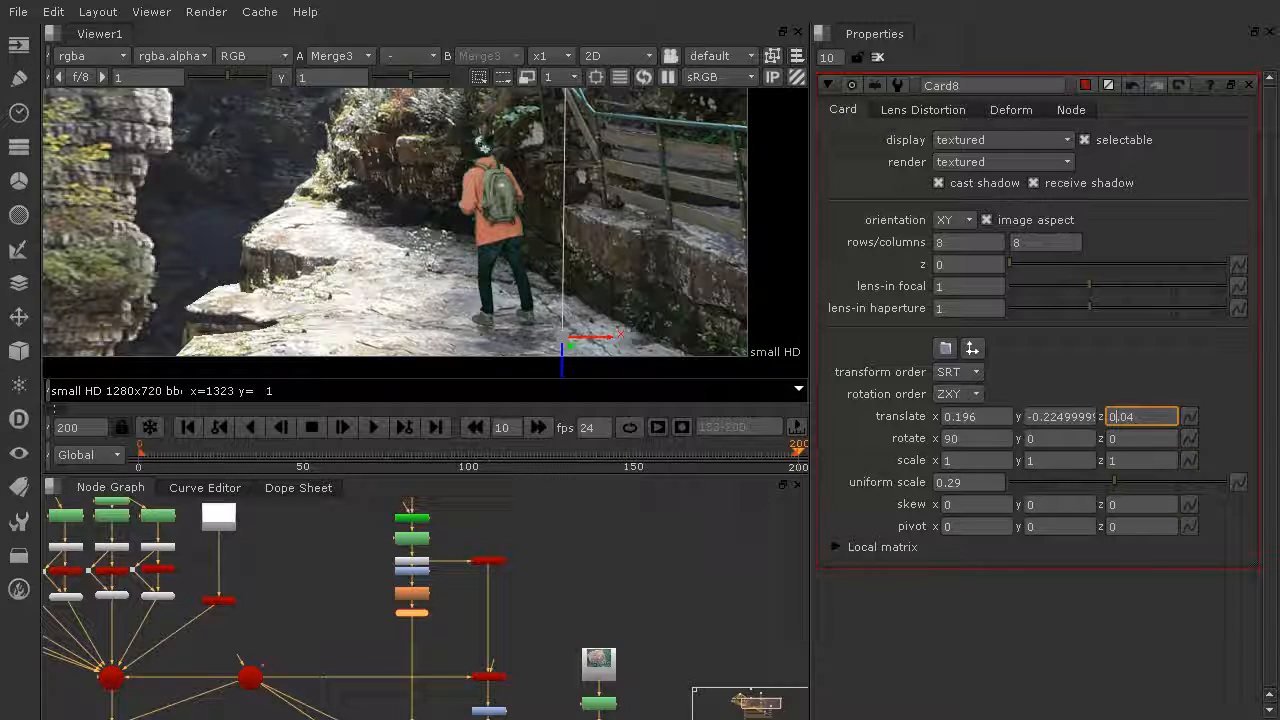
{"action": "left_click", "coordinate": [517, 343]}
{"action": "key", "text": "ctrl"}
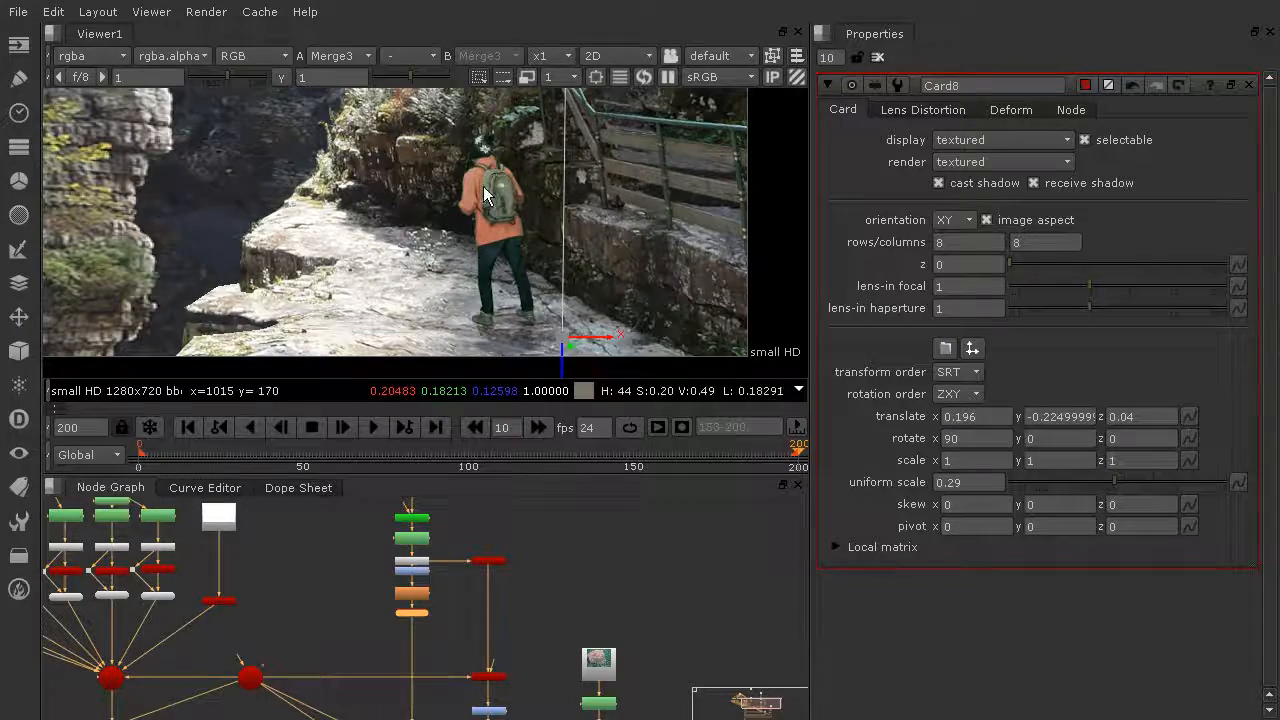
- In the 3D view, move the shadow card to about X 0.158, Z 0.027 and rotate it about 49.7 degrees on Z
{"action": "left_click", "coordinate": [609, 58]}
{"action": "left_click", "coordinate": [616, 91]}
{"action": "scroll", "coordinate": [445, 258], "scroll_direction": "up", "scroll_amount": 5}
{"action": "scroll", "coordinate": [445, 258], "scroll_direction": "up", "scroll_amount": 8}
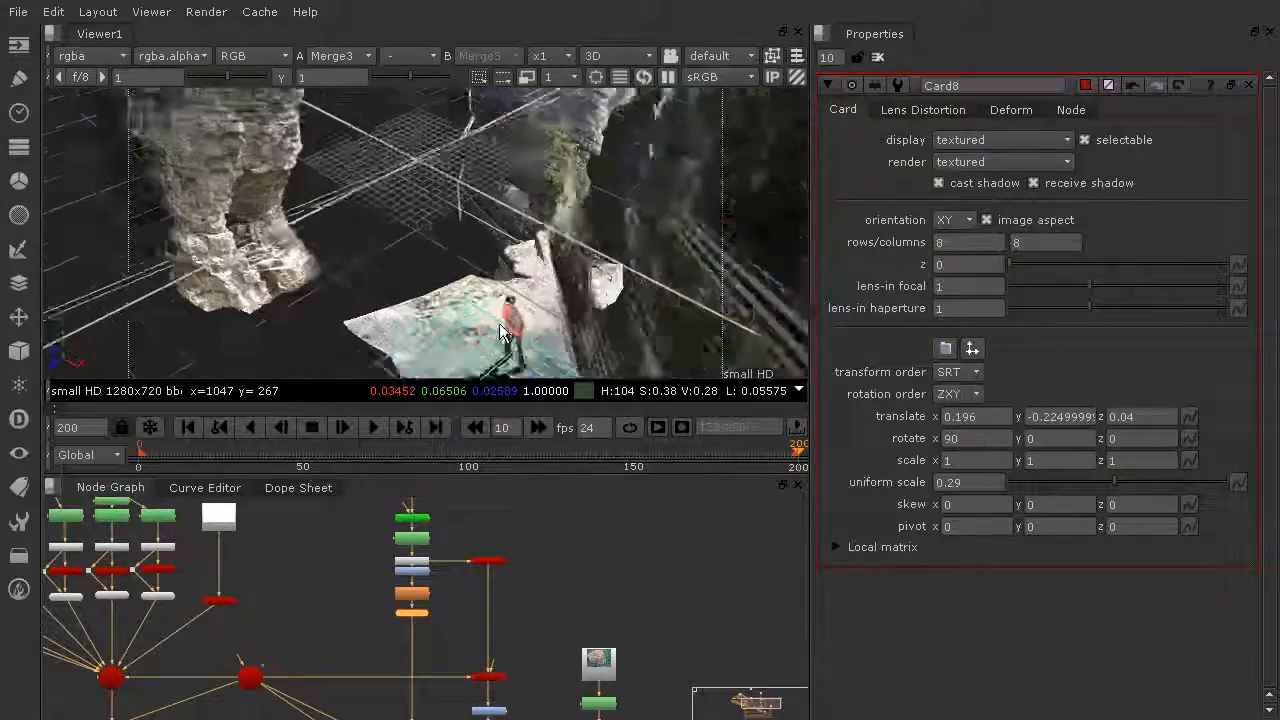
{"action": "left_click_drag", "start_coordinate": [470, 192], "coordinate": [543, 294], "text": "ctrl"}
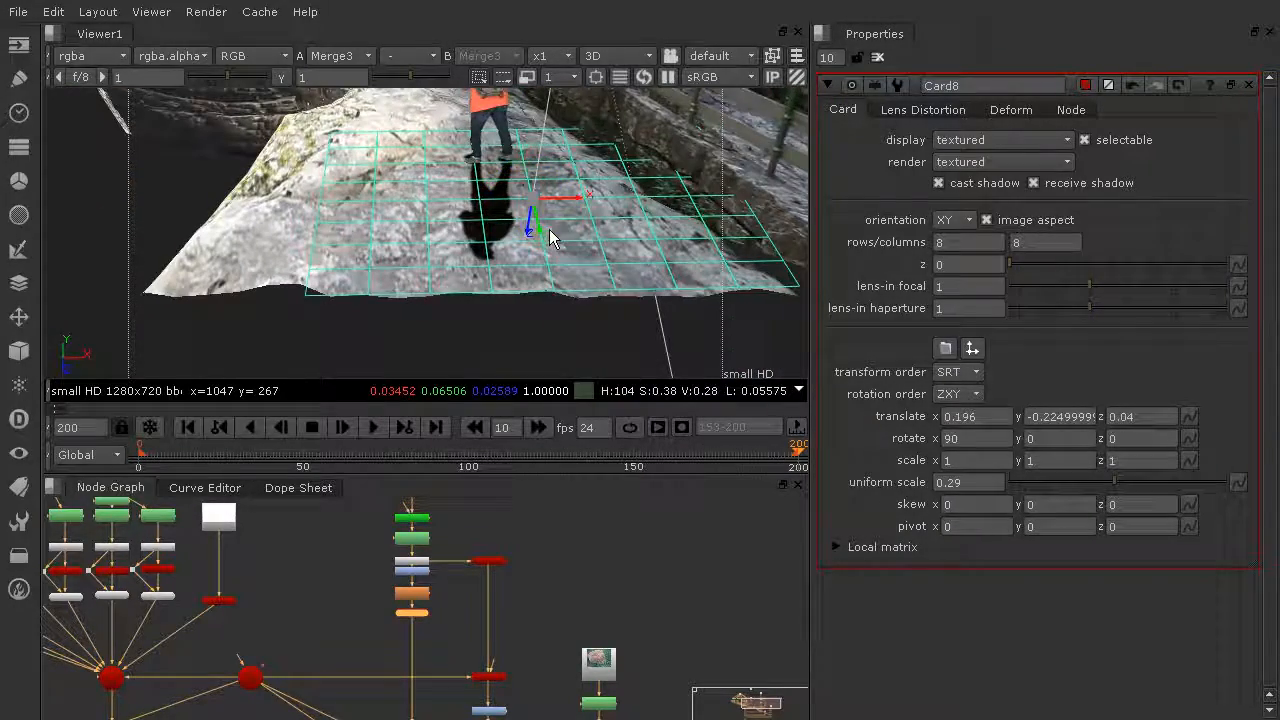
{"action": "left_click_drag", "start_coordinate": [578, 232], "coordinate": [462, 205], "text": "ctrl"}
{"action": "key", "text": "ctrl"}
{"action": "key", "text": "ctrl"}
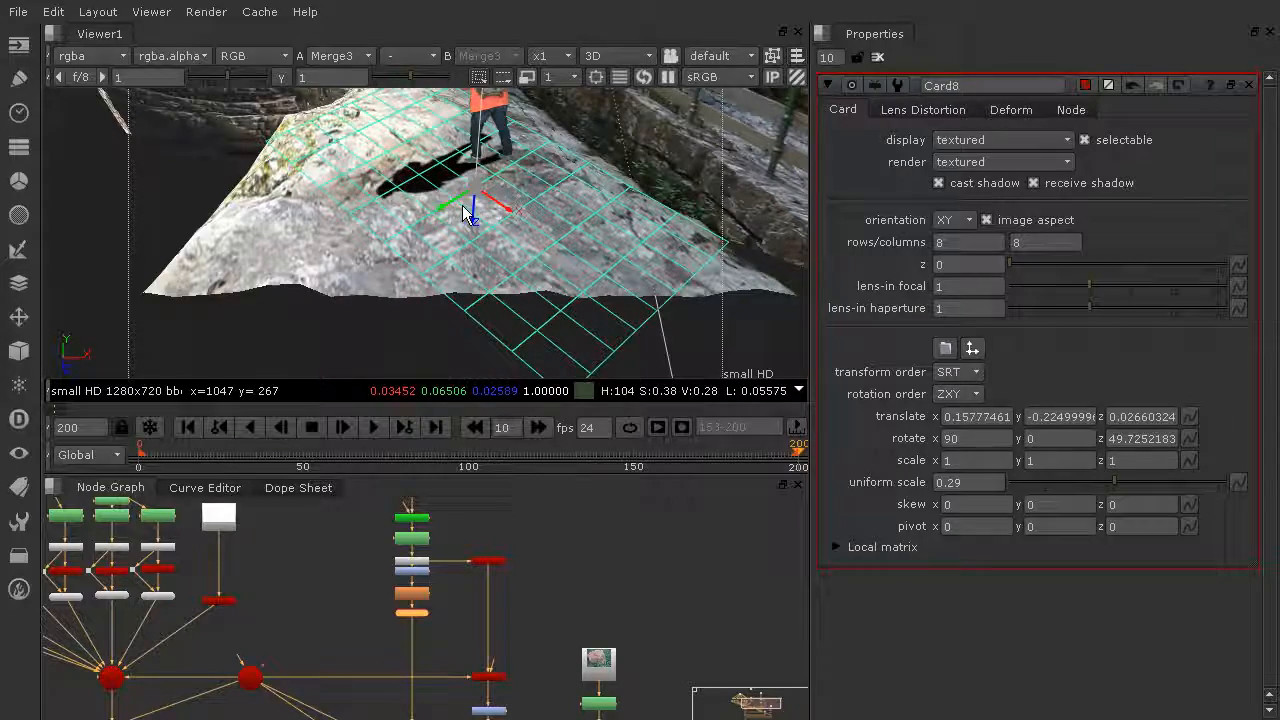
{"action": "left_click_drag", "start_coordinate": [580, 260], "coordinate": [606, 298], "text": "ctrl"}
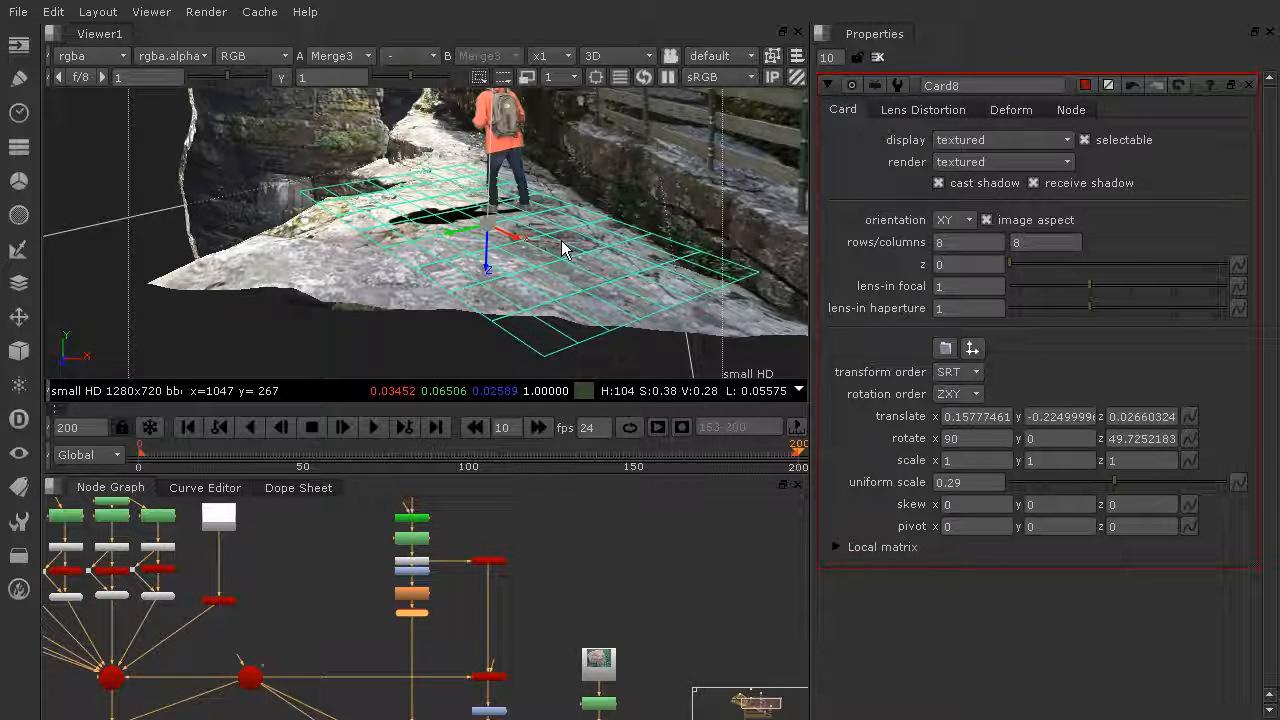
- Close all open node properties and return the viewer to the 2D composite
{"action": "left_click", "coordinate": [878, 59]}
{"action": "left_click", "coordinate": [618, 56]}
{"action": "left_click", "coordinate": [638, 65]}
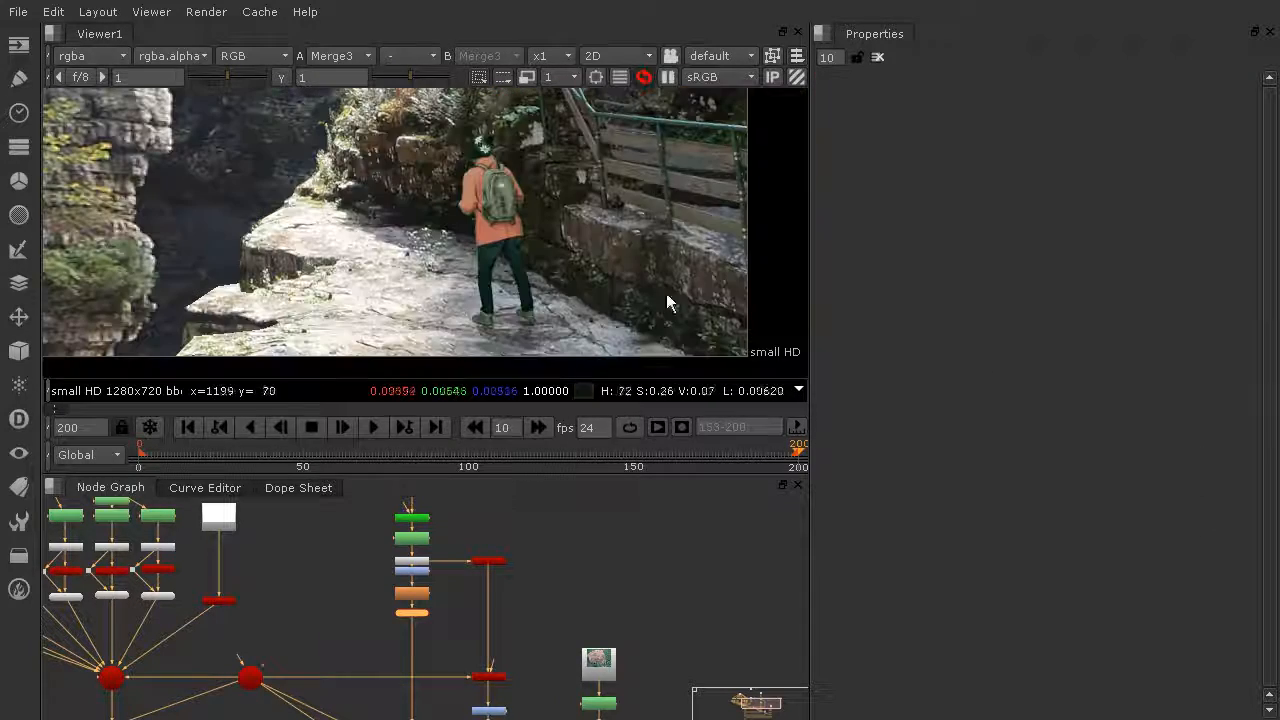
- Soften the shadow by setting the Blur1 node's size to 52
{"action": "scroll", "coordinate": [523, 500], "scroll_direction": "down", "scroll_amount": 3}
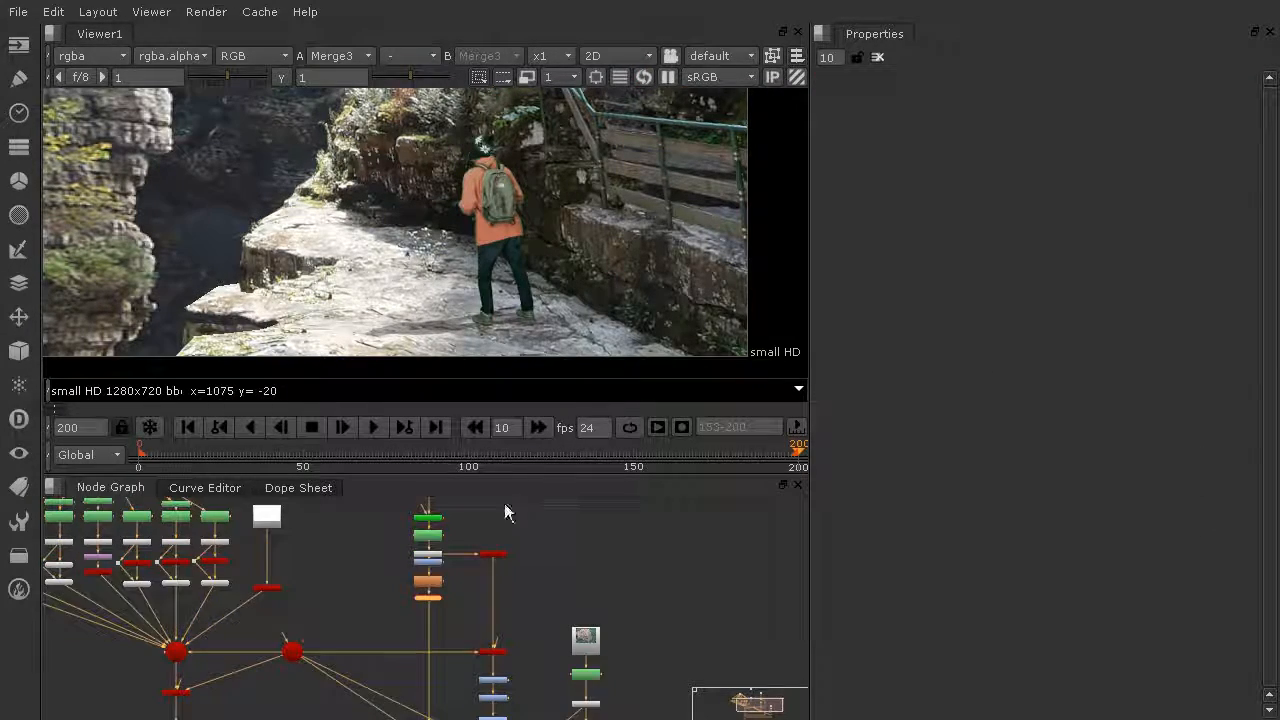
{"action": "scroll", "coordinate": [456, 573], "scroll_direction": "up", "scroll_amount": 5}
{"action": "scroll", "coordinate": [456, 573], "scroll_direction": "up", "scroll_amount": 3}
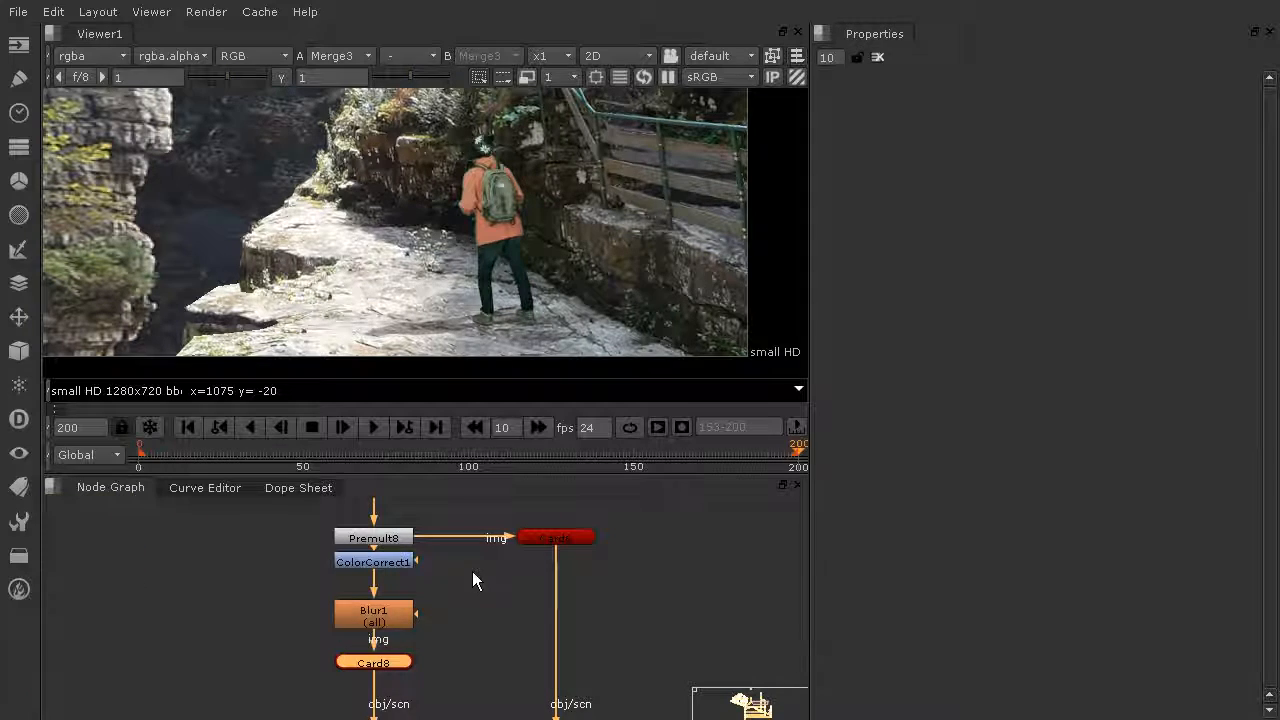
{"action": "double_click", "coordinate": [397, 628]}
{"action": "left_click_drag", "start_coordinate": [1045, 160], "coordinate": [1100, 160]}
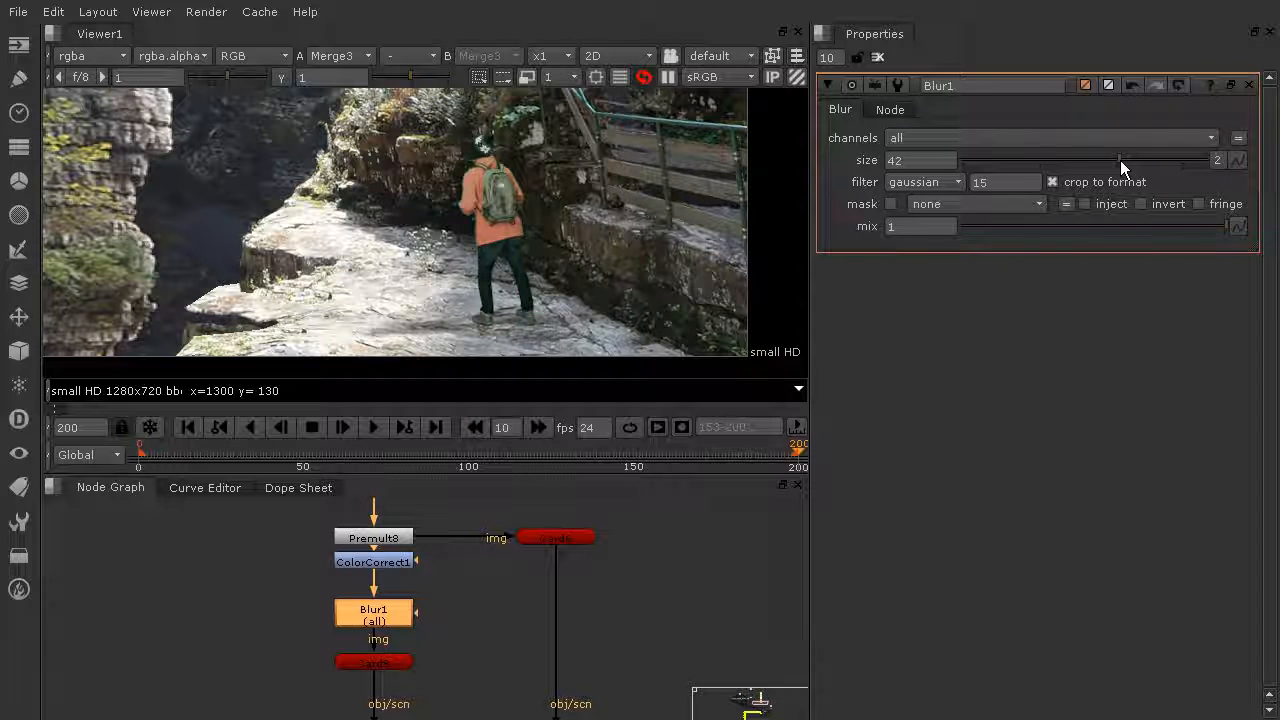
{"action": "left_click_drag", "start_coordinate": [1128, 160], "coordinate": [1140, 160]}
{"action": "scroll", "coordinate": [479, 620], "scroll_direction": "down", "scroll_amount": 3}
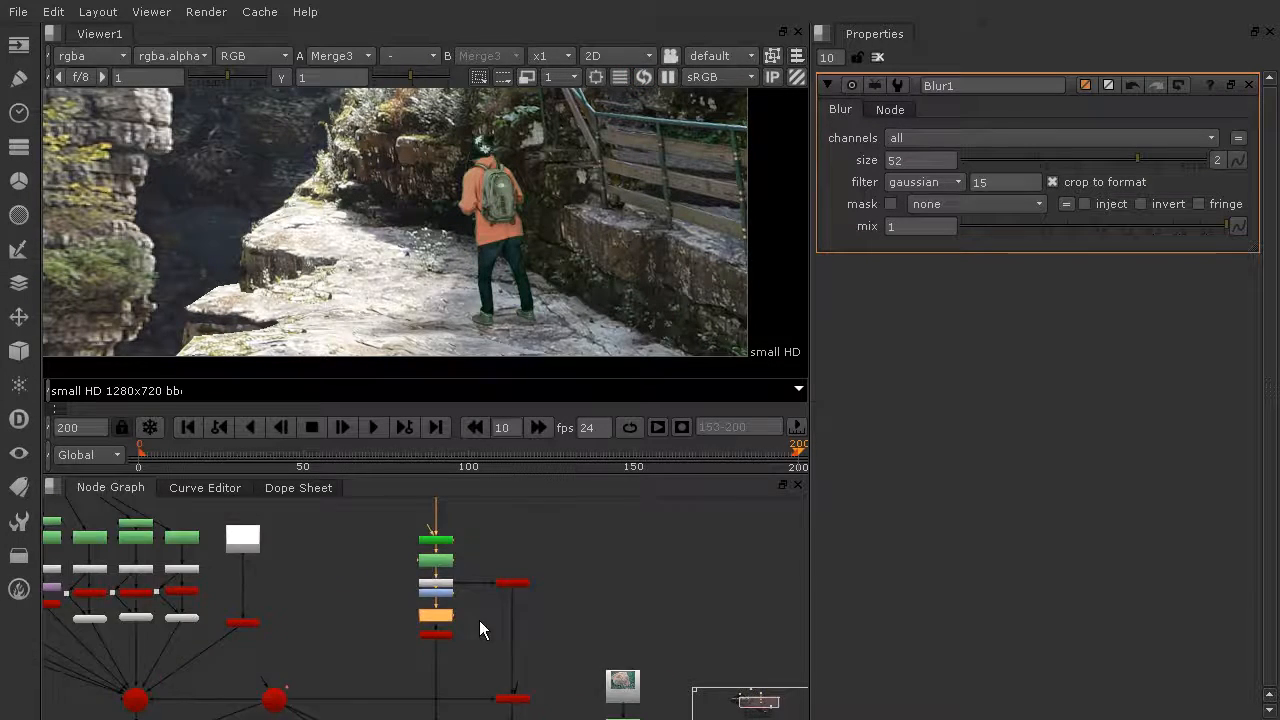
- Set the mix of the Merge1 node that composites the shadow to 0.455
{"action": "double_click", "coordinate": [341, 686]}
{"action": "left_click", "coordinate": [1124, 327]}
{"action": "left_click", "coordinate": [1094, 327]}
{"action": "left_click_drag", "start_coordinate": [1093, 327], "coordinate": [1086, 327]}
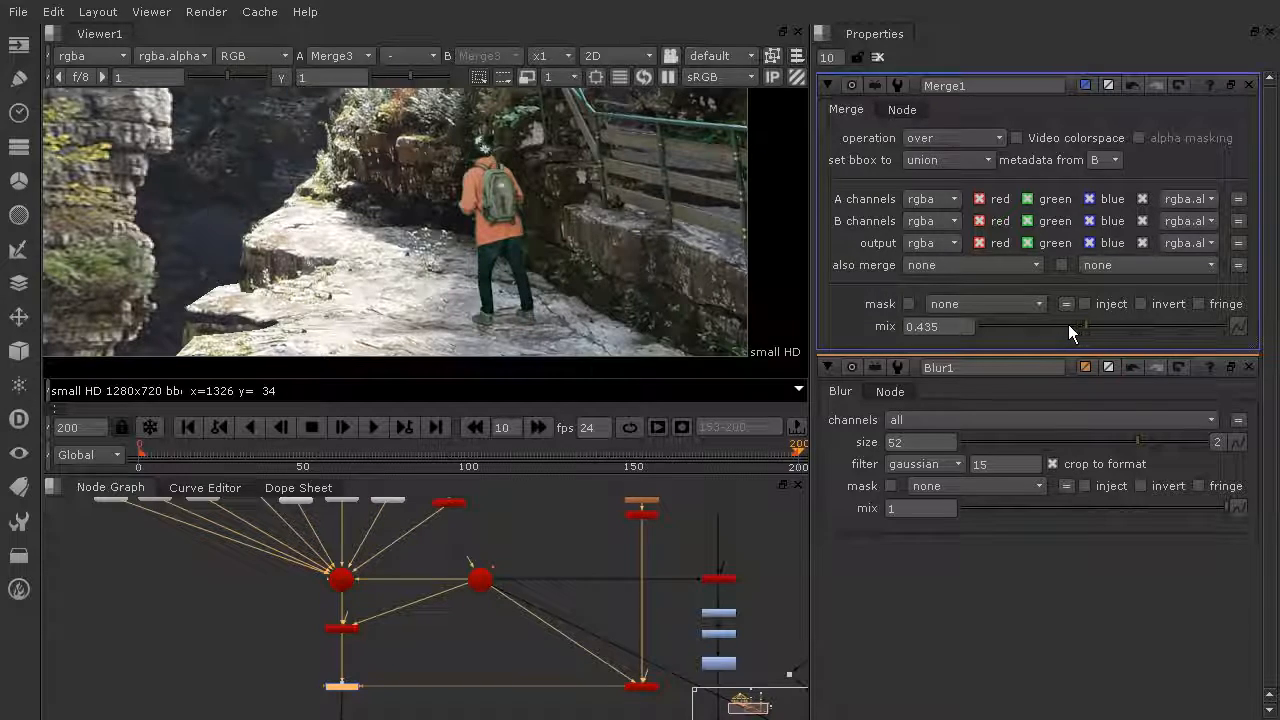
{"action": "left_click_drag", "start_coordinate": [1084, 327], "coordinate": [1091, 327]}
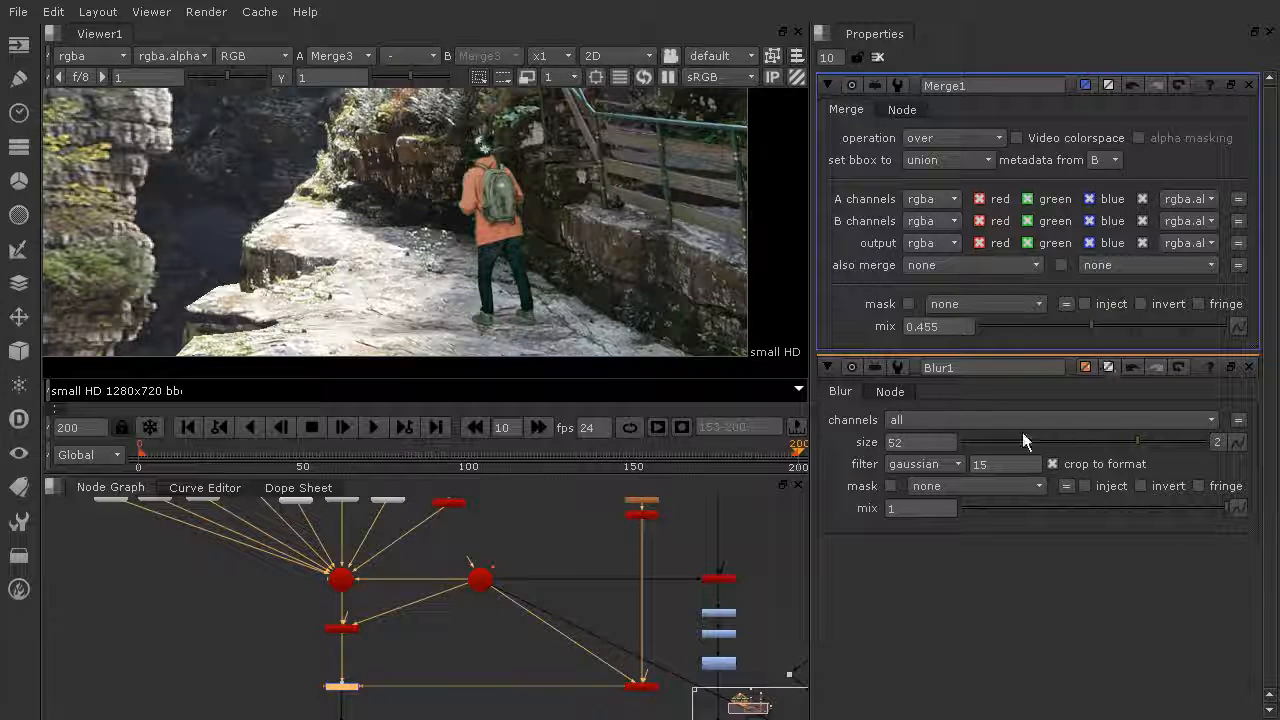
- Add a Grade node and insert it into the connection feeding the A input of Merge1
{"action": "scroll", "coordinate": [574, 626], "scroll_direction": "up", "scroll_amount": 10}
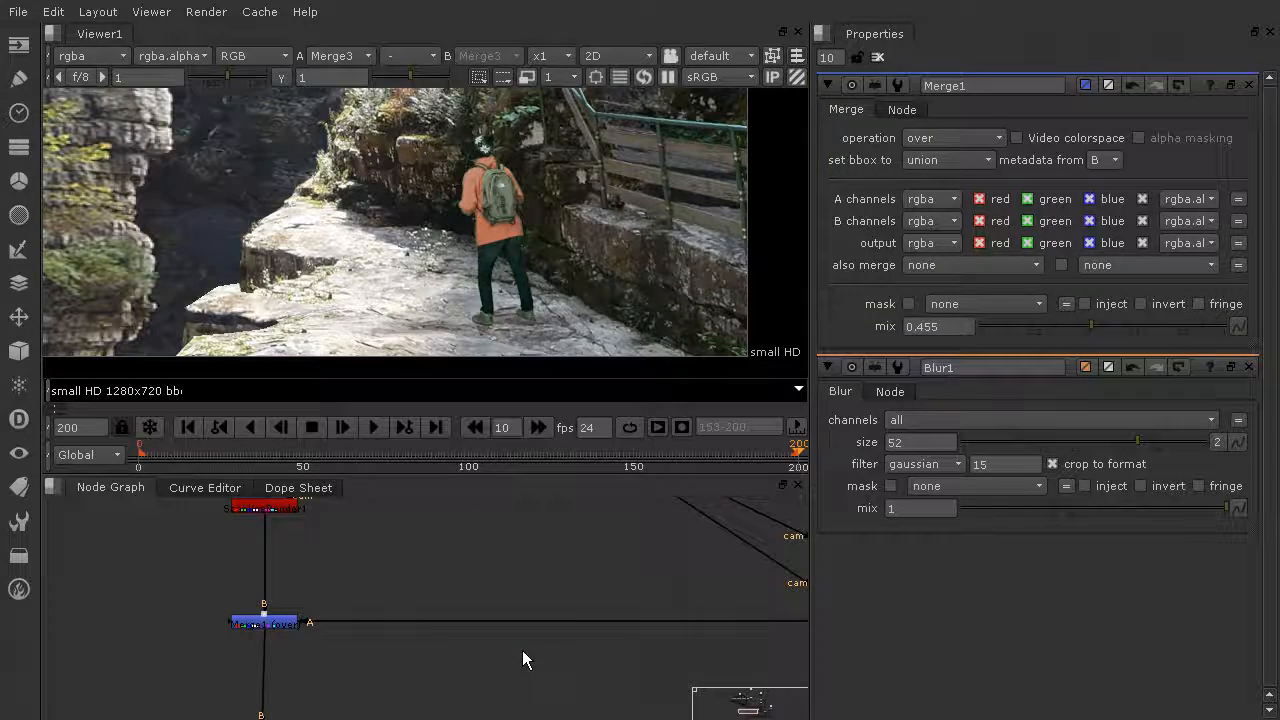
{"action": "key", "text": "Tab"}
{"action": "type", "text": "gra"}
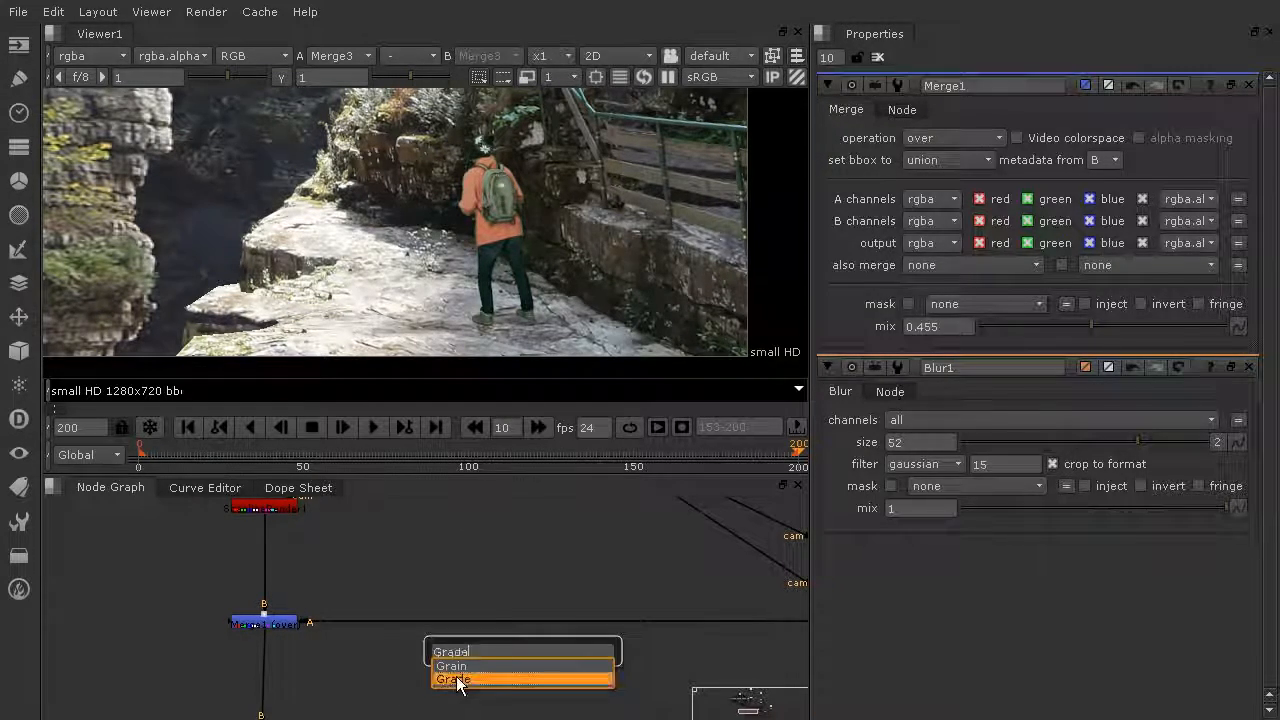
{"action": "left_click", "coordinate": [455, 680]}
{"action": "left_click_drag", "start_coordinate": [522, 660], "coordinate": [518, 624]}
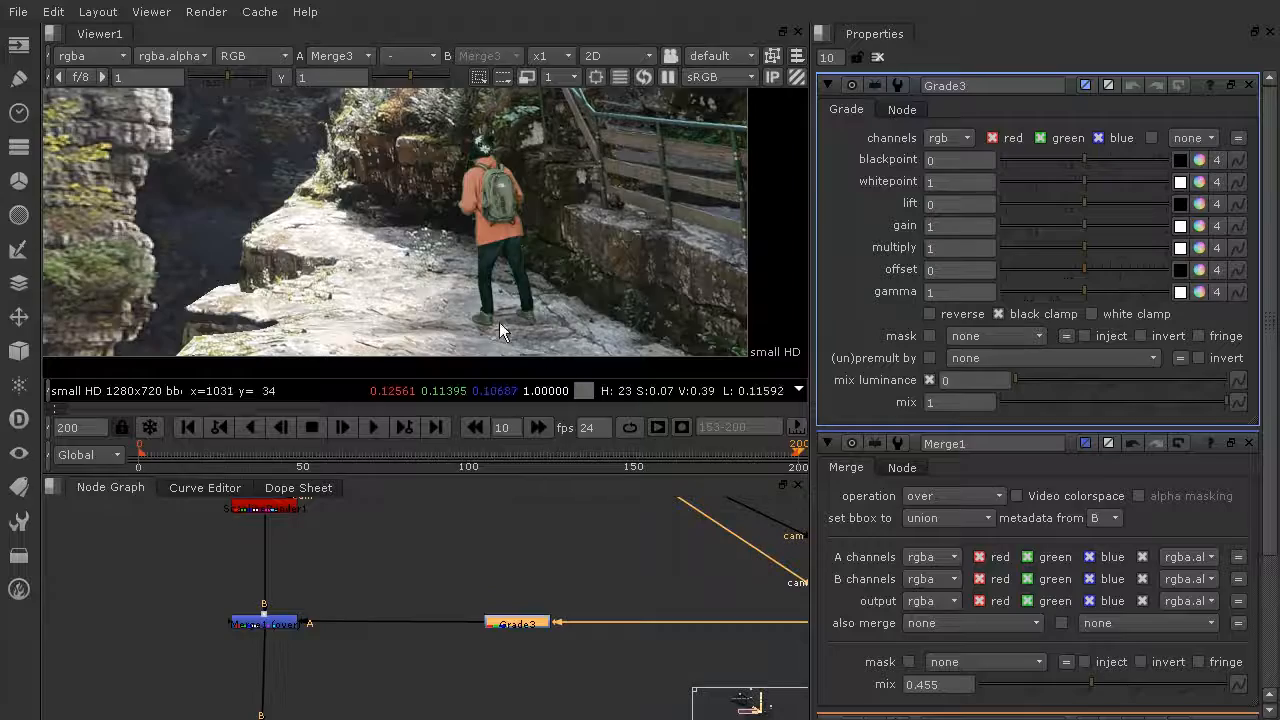
- Tint the new Grade's blackpoint to red 0.08 and blue -0.08, and set its (un)premult by to rgba.alpha
{"action": "scroll", "coordinate": [425, 329], "scroll_direction": "up", "scroll_amount": 6}
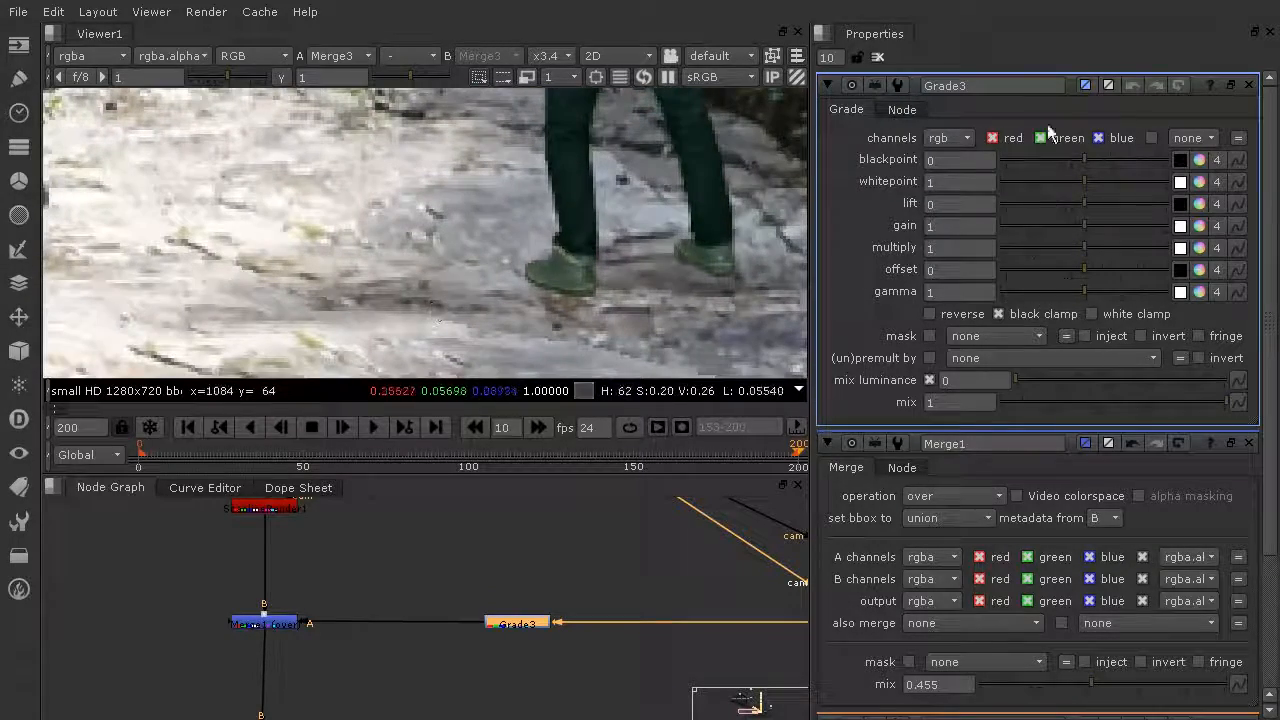
{"action": "left_click", "coordinate": [1199, 160]}
{"action": "left_click_drag", "start_coordinate": [1204, 209], "coordinate": [1207, 240]}
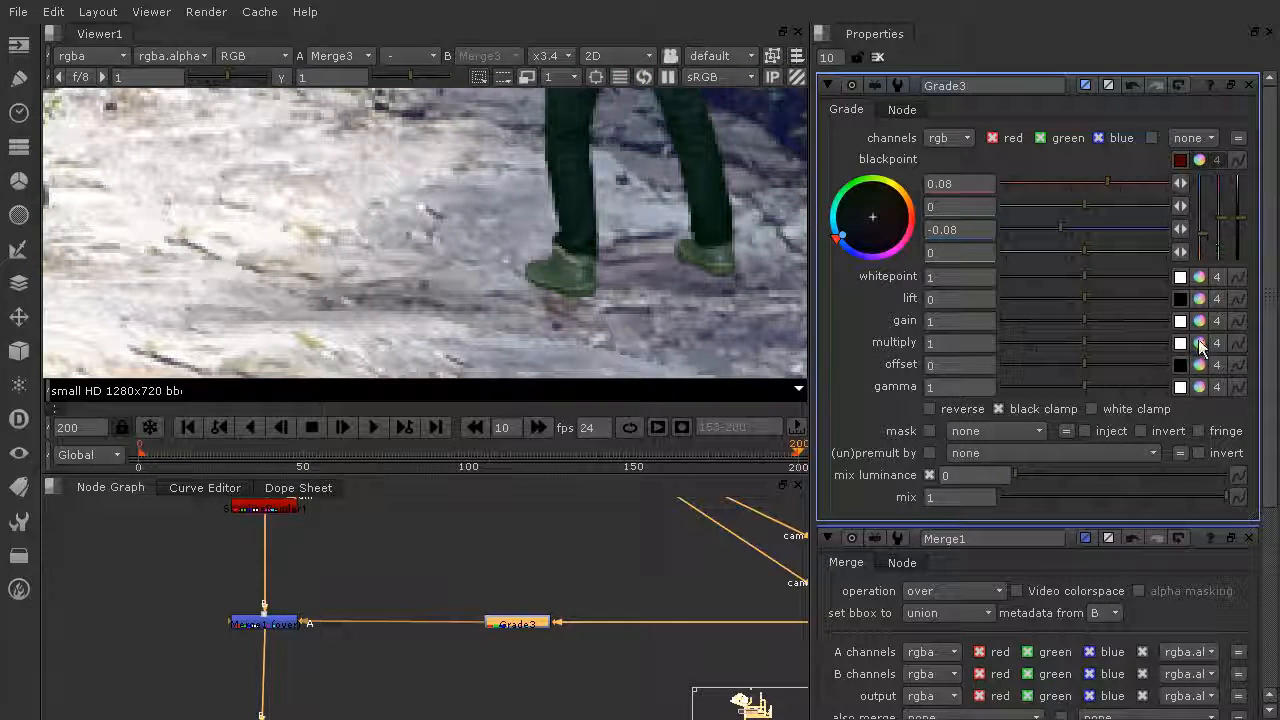
{"action": "left_click", "coordinate": [978, 451]}
{"action": "left_click", "coordinate": [1015, 554]}
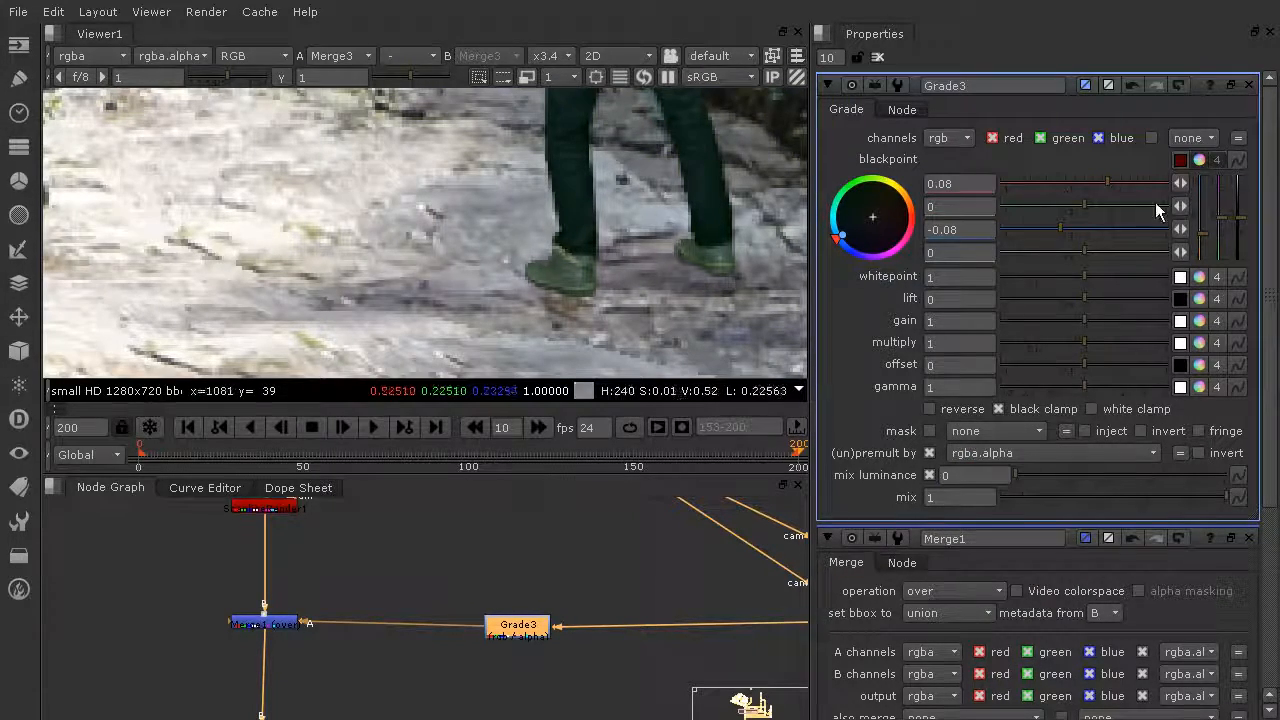
- Adjust the Grade's blackpoint to red -0.13, green -0.16 and blue -0.19
{"action": "left_click_drag", "start_coordinate": [1203, 243], "coordinate": [1203, 232]}
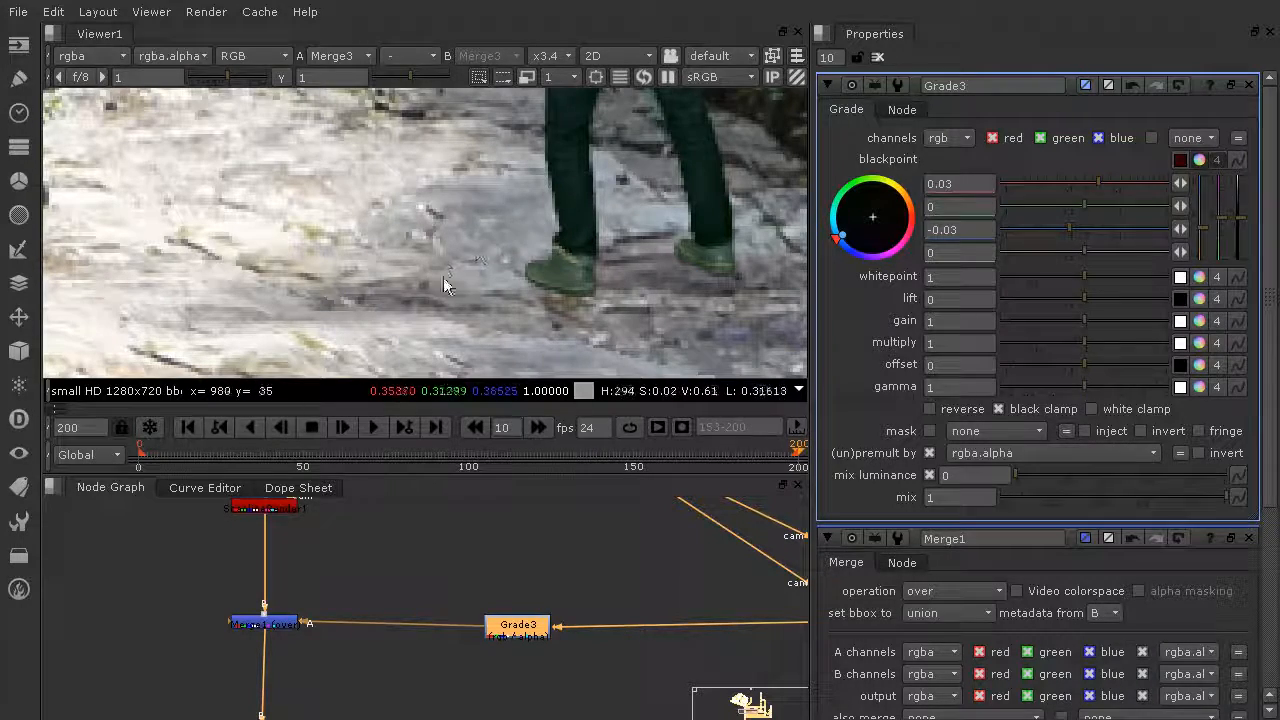
{"action": "scroll", "coordinate": [486, 252], "scroll_direction": "down", "scroll_amount": 1}
{"action": "scroll", "coordinate": [487, 244], "scroll_direction": "down", "scroll_amount": 8}
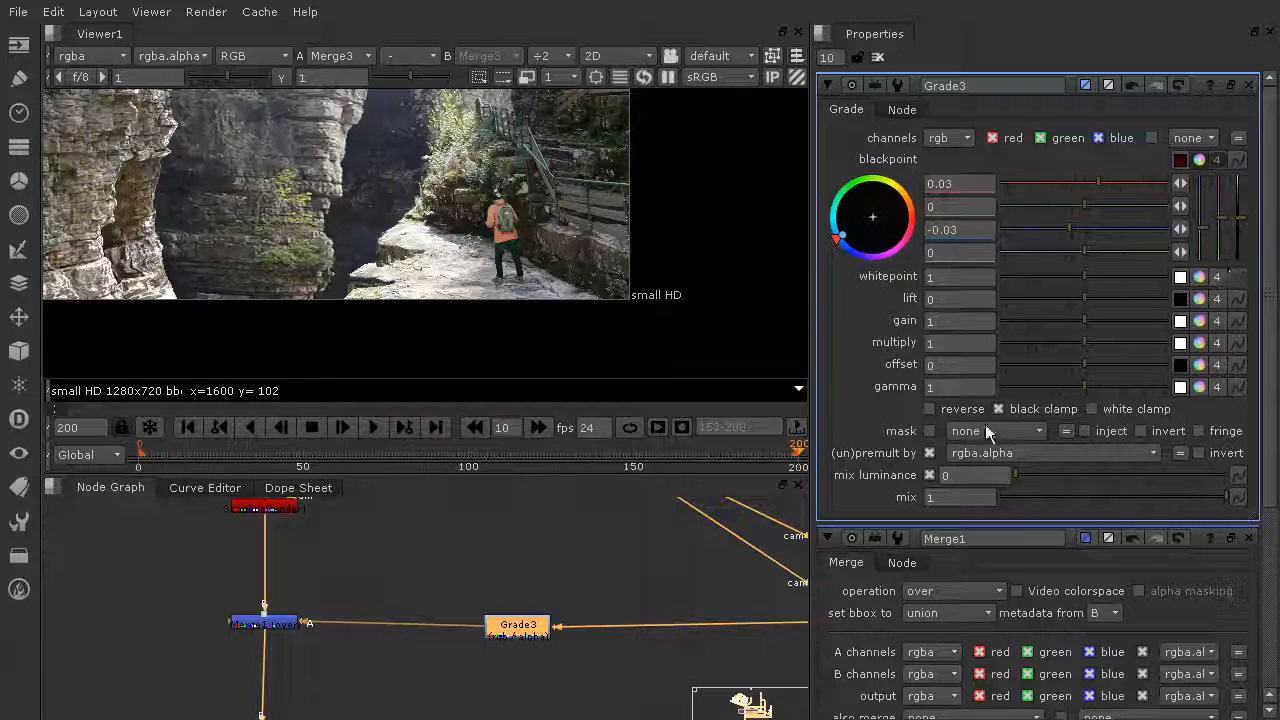
{"action": "mouse_move", "coordinate": [1239, 220]}
{"action": "left_mouse_down"}
{"action": "mouse_move", "coordinate": [1245, 205]}
{"action": "mouse_move", "coordinate": [1245, 243]}
{"action": "left_mouse_up"}
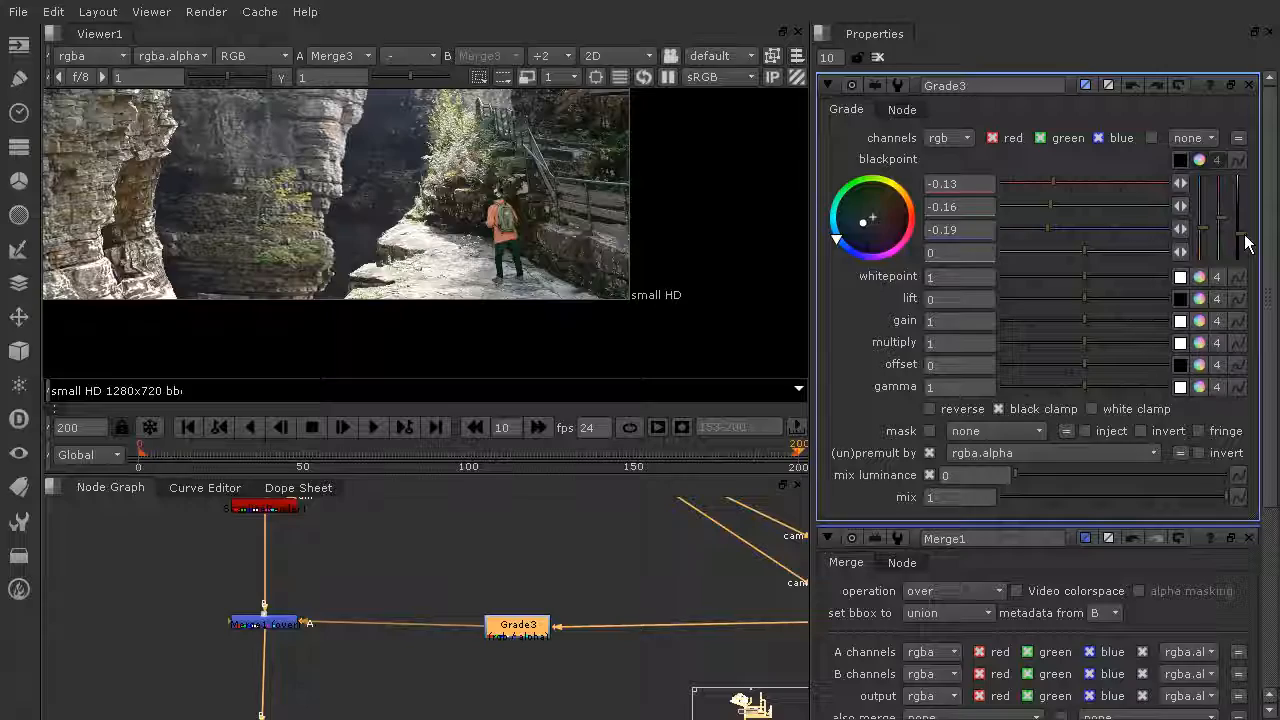
{"action": "scroll", "coordinate": [453, 320], "scroll_direction": "up", "scroll_amount": 5}
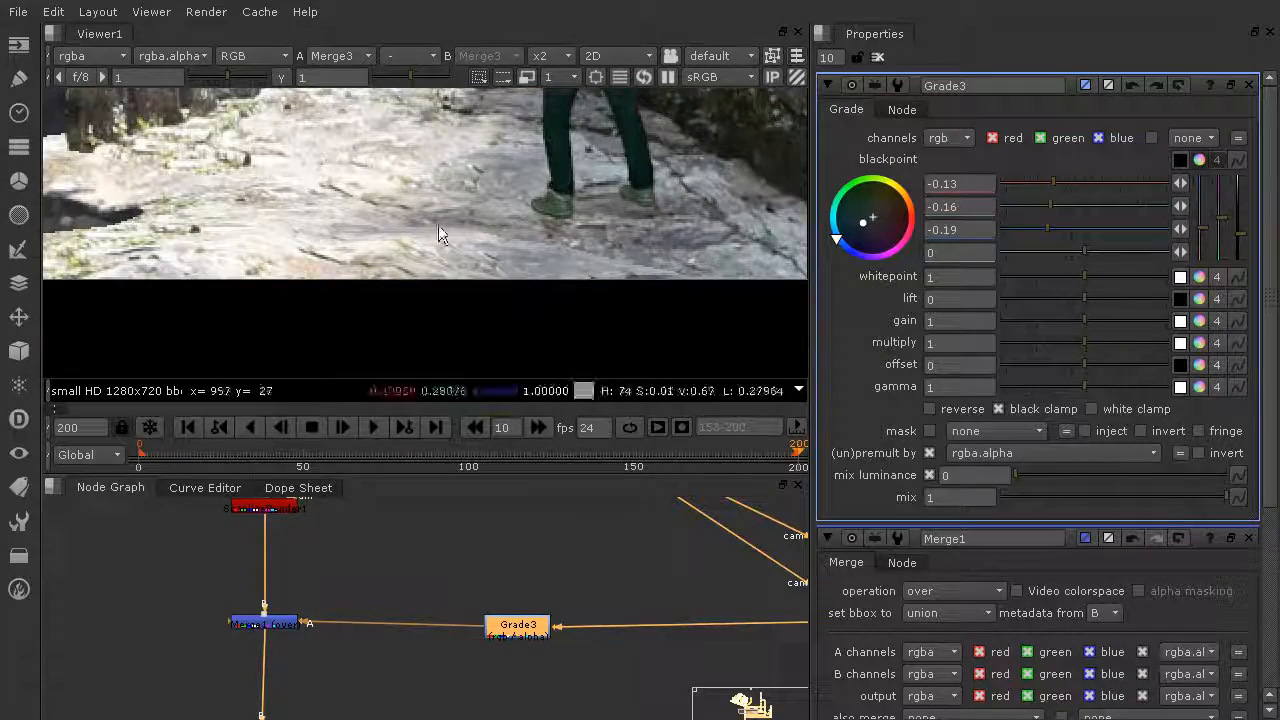
{"action": "scroll", "coordinate": [463, 323], "scroll_direction": "down", "scroll_amount": 6}
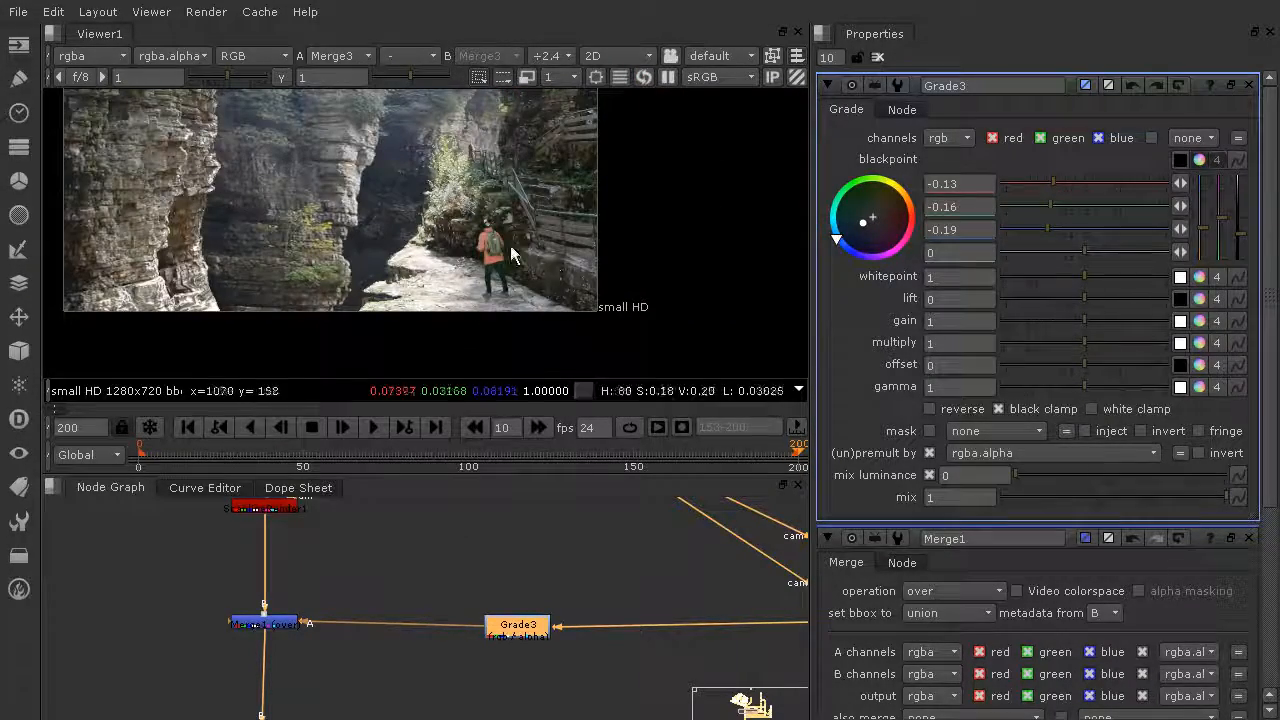
- Review the graded shadow along the timeline from frame 13 to frame 152
{"action": "left_click", "coordinate": [180, 460]}
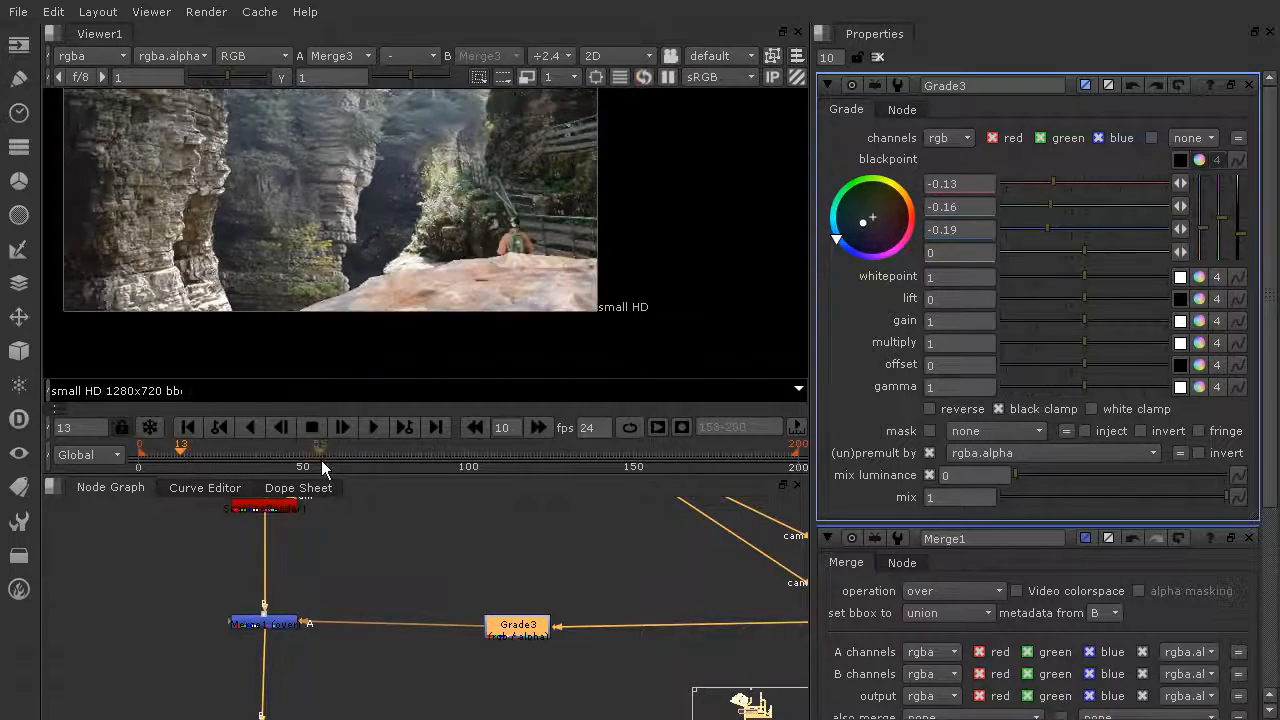
{"action": "left_click_drag", "start_coordinate": [343, 457], "coordinate": [587, 462]}
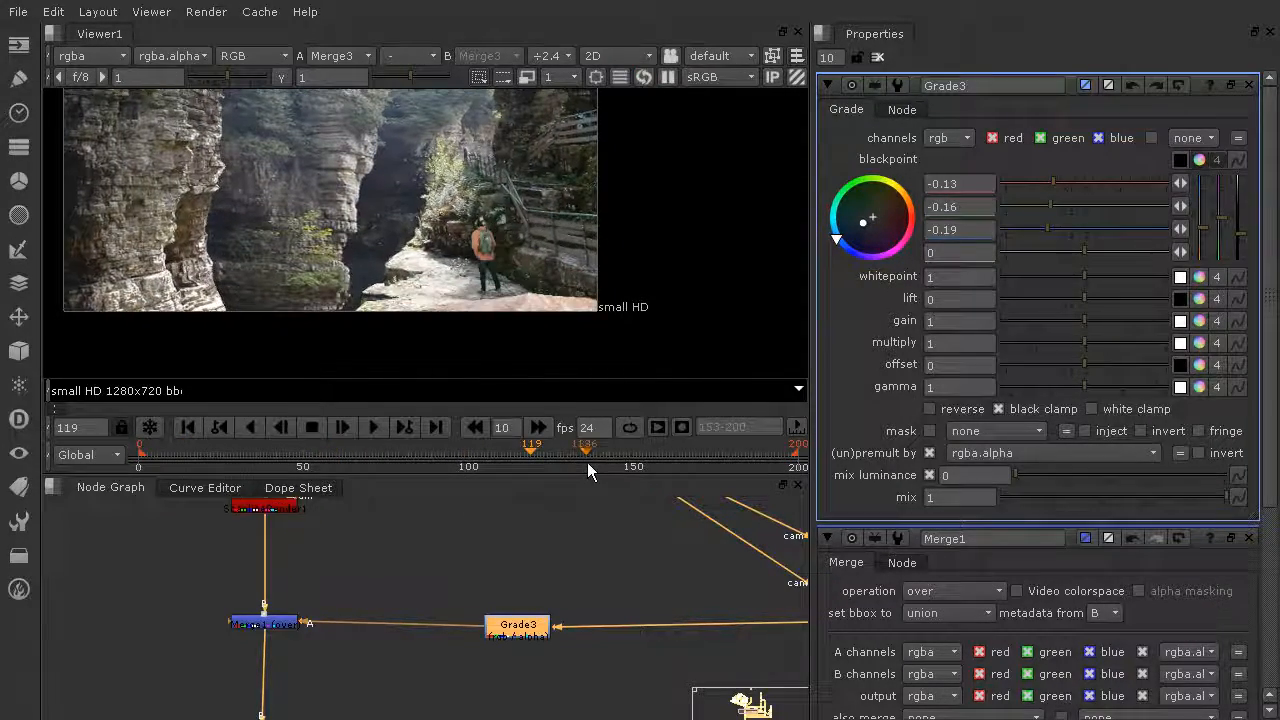
{"action": "left_click", "coordinate": [639, 462]}
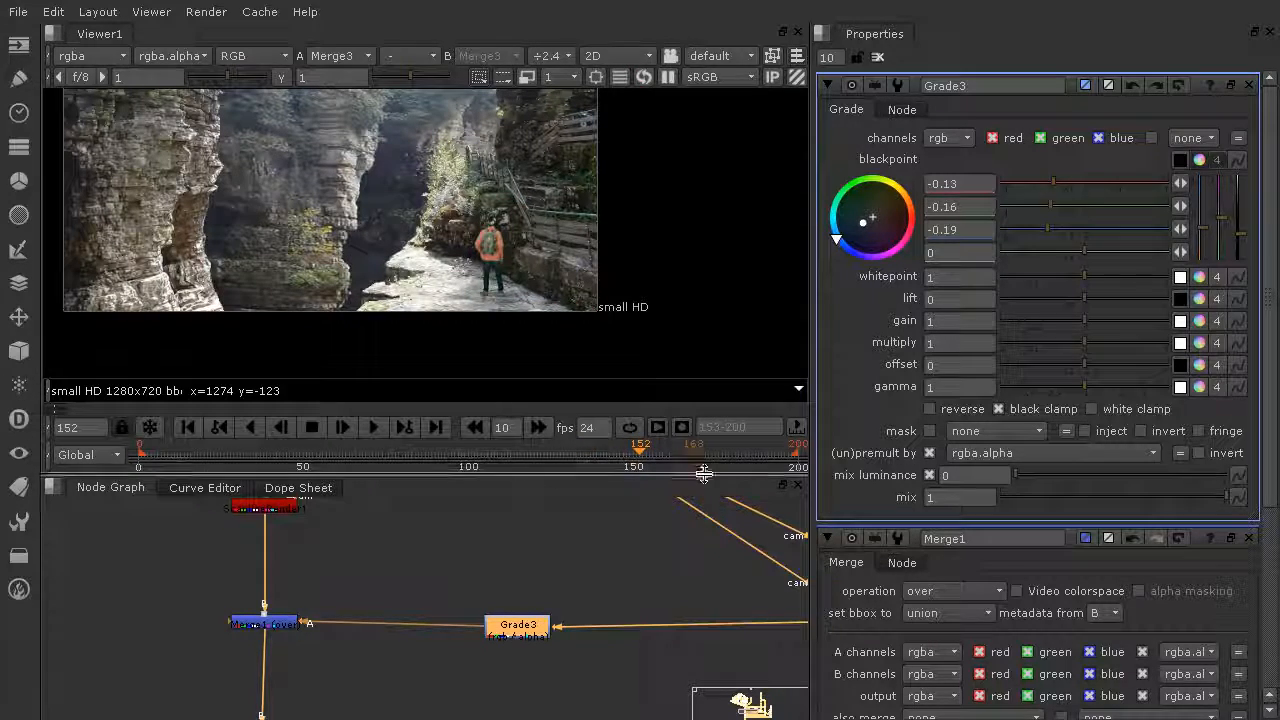
- Inspect the hiker's ground shadow at frames 190 and 200, looking closely around his feet
{"action": "left_click_drag", "start_coordinate": [728, 454], "coordinate": [779, 456]}
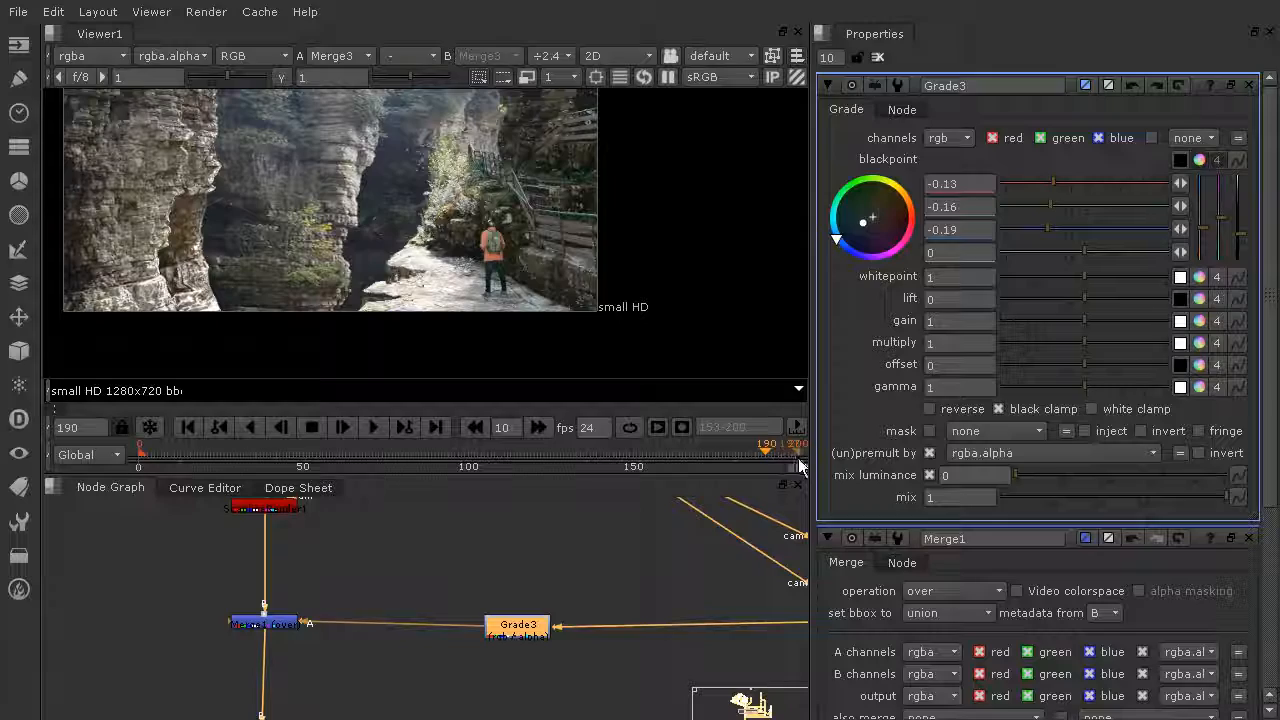
{"action": "left_click", "coordinate": [798, 463]}
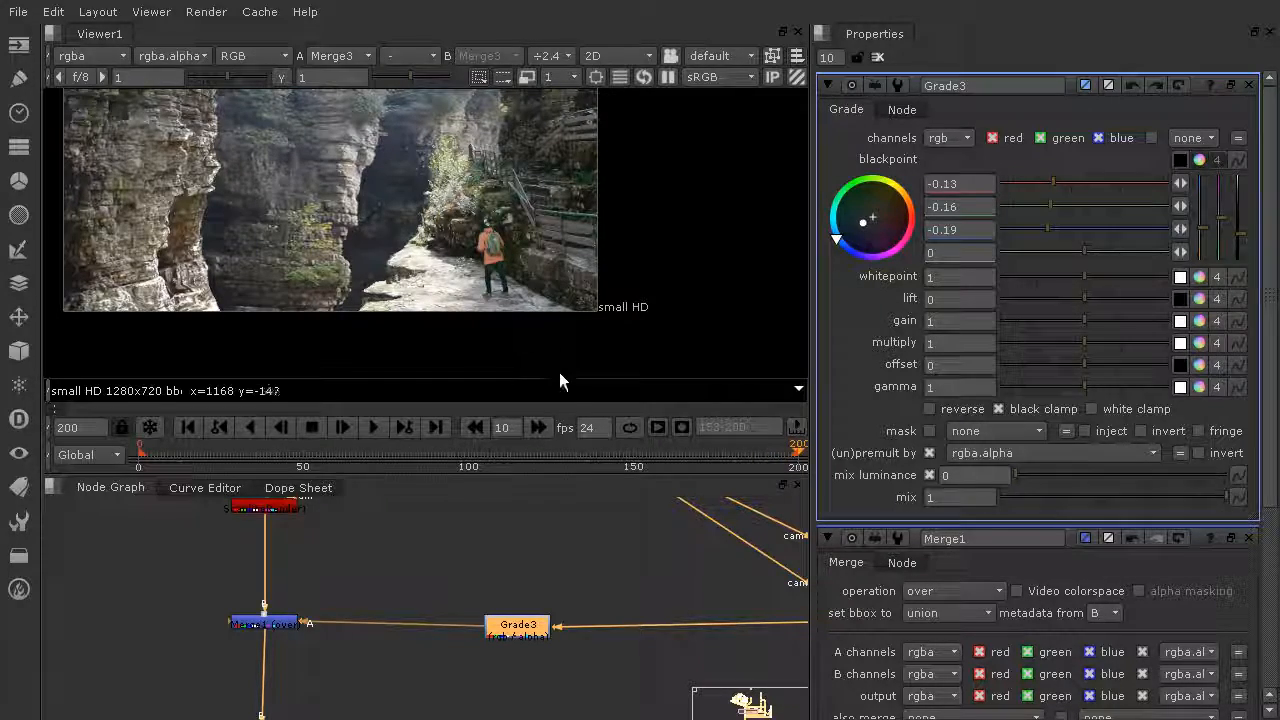
{"action": "scroll", "coordinate": [528, 321], "scroll_direction": "up", "scroll_amount": 5}
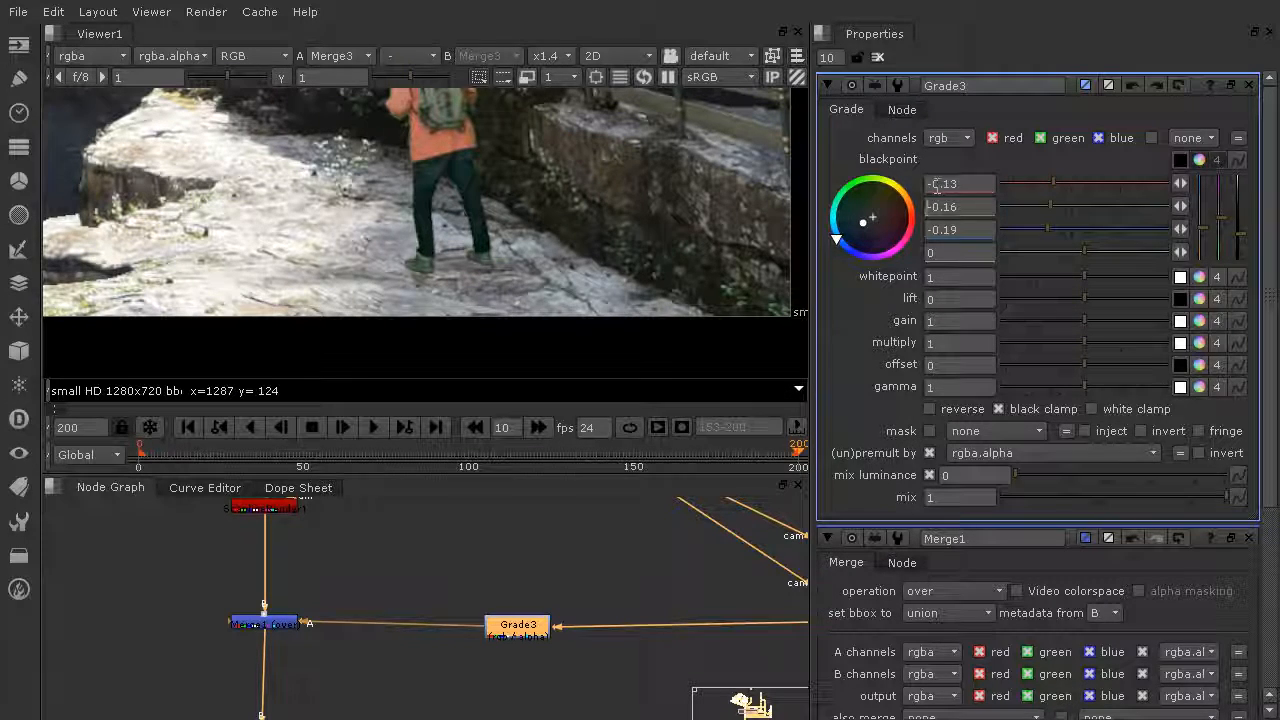
- Close all open node properties and line the Grade3 node up with Merge1
{"action": "left_click", "coordinate": [878, 57]}
{"action": "scroll", "coordinate": [583, 530], "scroll_direction": "down", "scroll_amount": 3}
{"action": "scroll", "coordinate": [560, 565], "scroll_direction": "up", "scroll_amount": 2}
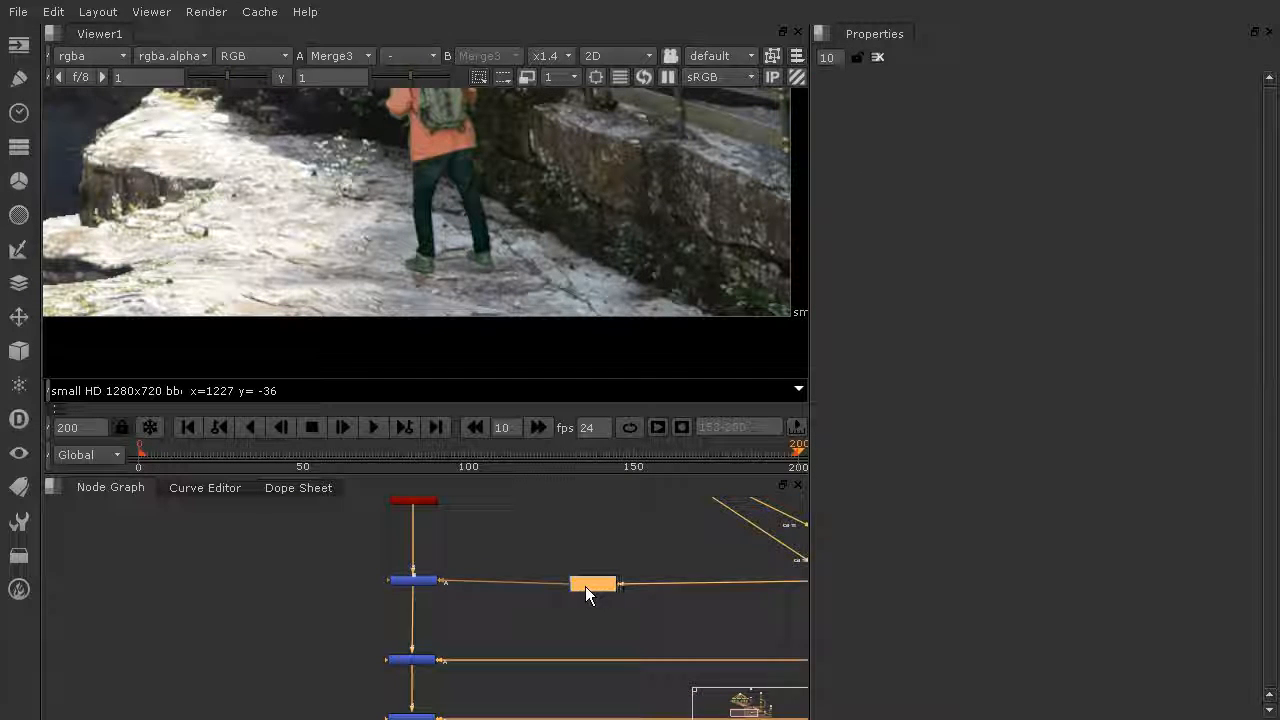
{"action": "left_click_drag", "start_coordinate": [585, 586], "coordinate": [585, 582]}
- Add a Merge node and insert it into the connection between the ScanlineRender node and Merge1
{"action": "scroll", "coordinate": [593, 554], "scroll_direction": "down", "scroll_amount": 4}
{"action": "middle_click_drag", "start_coordinate": [551, 563], "coordinate": [541, 626]}
{"action": "scroll", "coordinate": [541, 626], "scroll_direction": "up", "scroll_amount": 3}
{"action": "scroll", "coordinate": [541, 626], "scroll_direction": "up", "scroll_amount": 1}
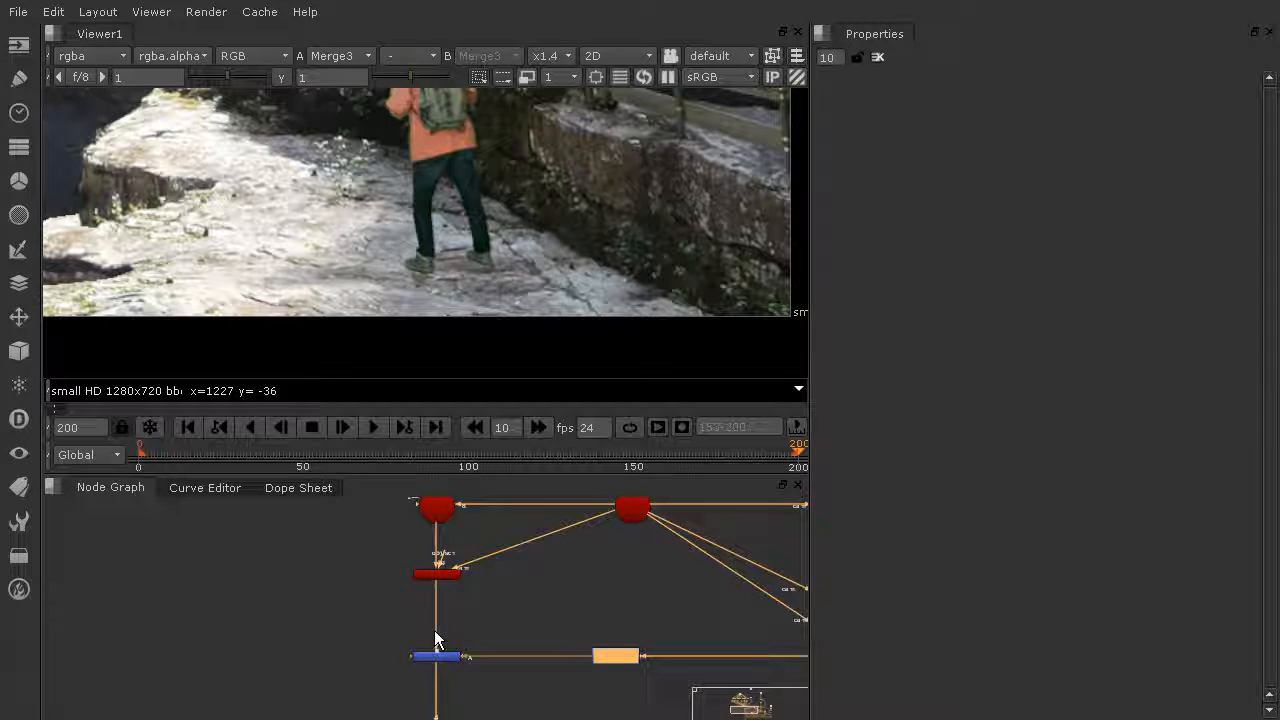
{"action": "scroll", "coordinate": [557, 606], "scroll_direction": "up", "scroll_amount": 3}
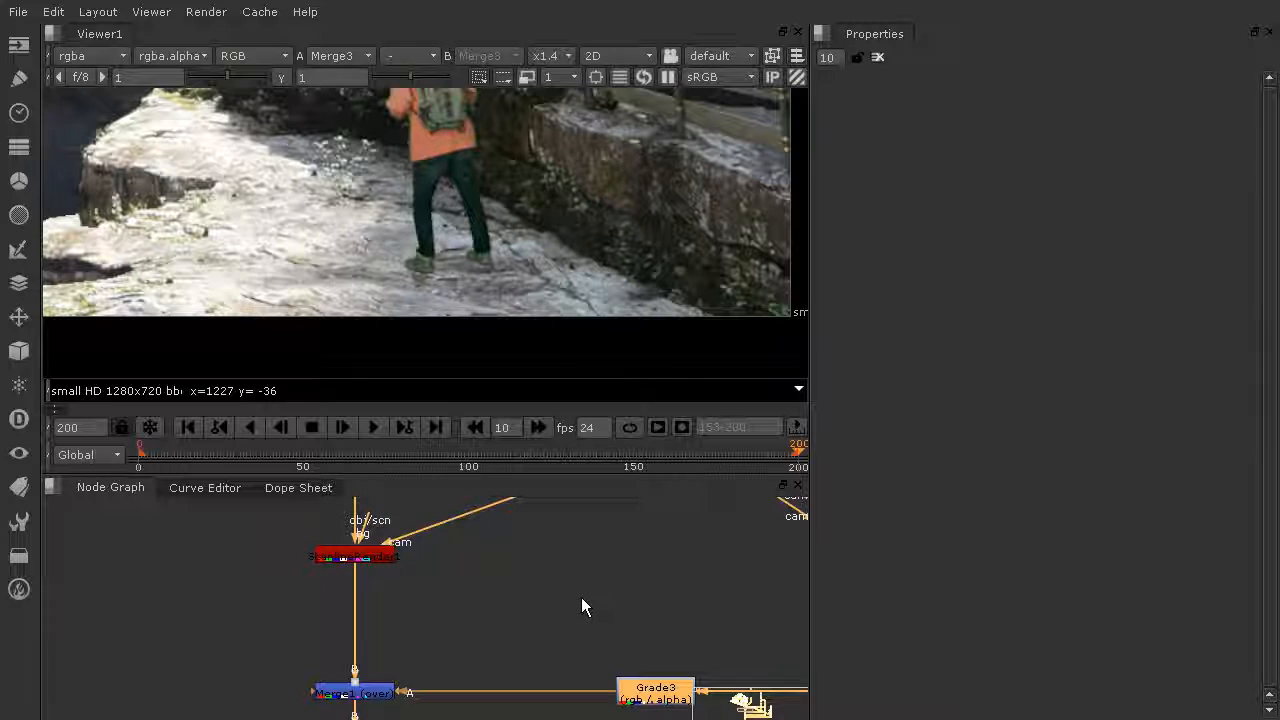
{"action": "left_click", "coordinate": [585, 607]}
{"action": "key", "text": "Tab"}
{"action": "type", "text": "mer"}
{"action": "left_click", "coordinate": [528, 614]}
{"action": "left_click_drag", "start_coordinate": [564, 600], "coordinate": [358, 616]}
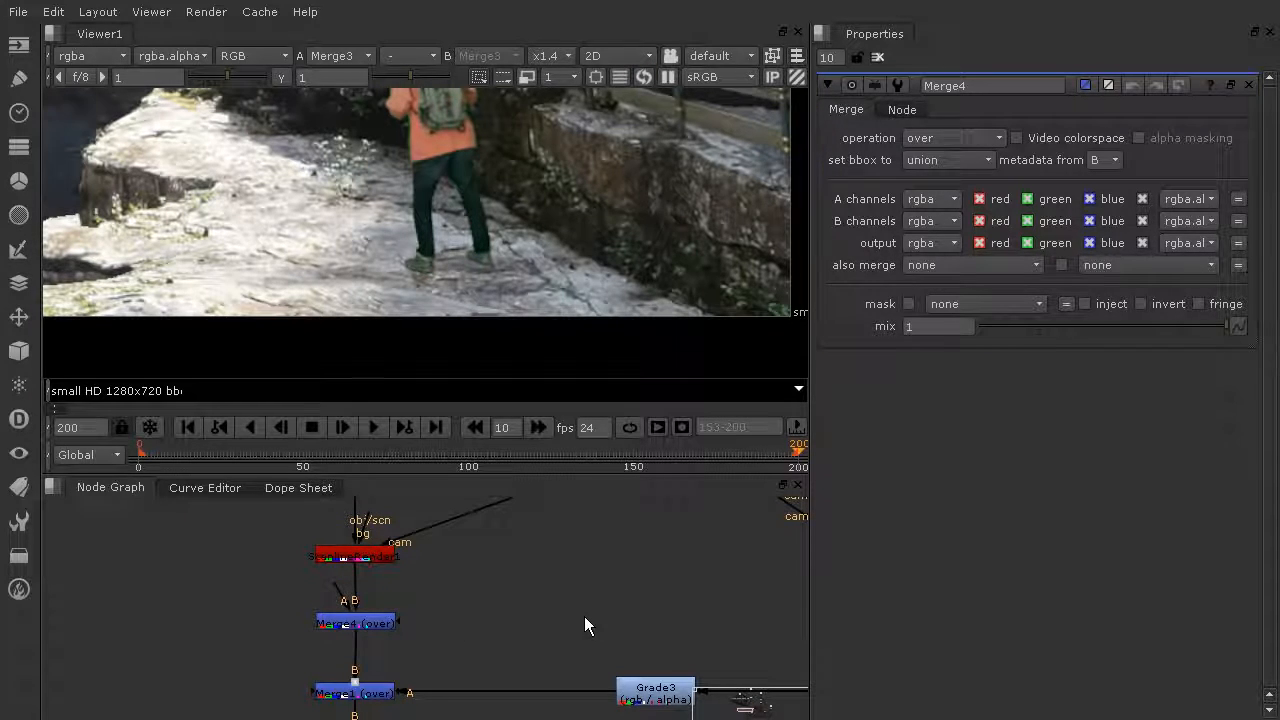
- Add a RotoPaint node and connect it to the A input of Merge4
{"action": "key", "text": "Tab"}
{"action": "type", "text": "ro"}
{"action": "left_click", "coordinate": [524, 646]}
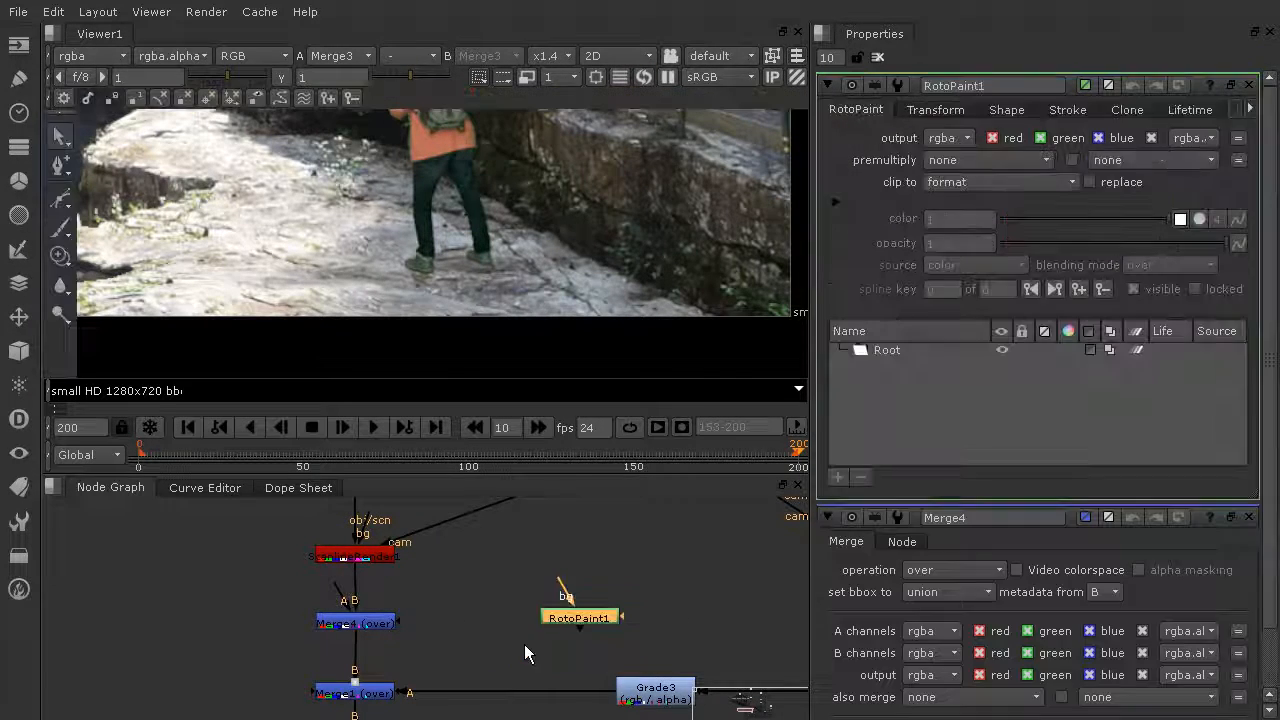
{"action": "left_click_drag", "start_coordinate": [549, 618], "coordinate": [491, 600]}
- Activate RotoPaint's Brush tool and give it a black colour and a size of 2
{"action": "scroll", "coordinate": [422, 262], "scroll_direction": "up", "scroll_amount": 3}
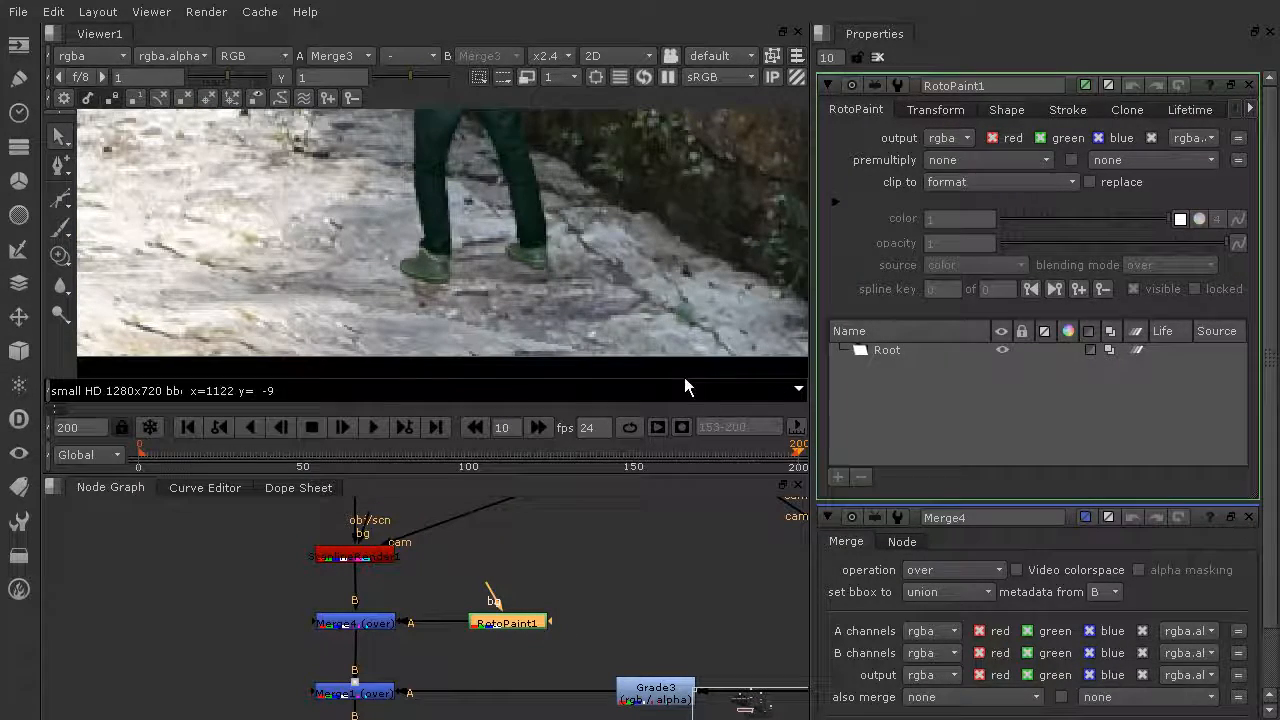
{"action": "left_click", "coordinate": [60, 228]}
{"action": "left_click", "coordinate": [104, 222]}
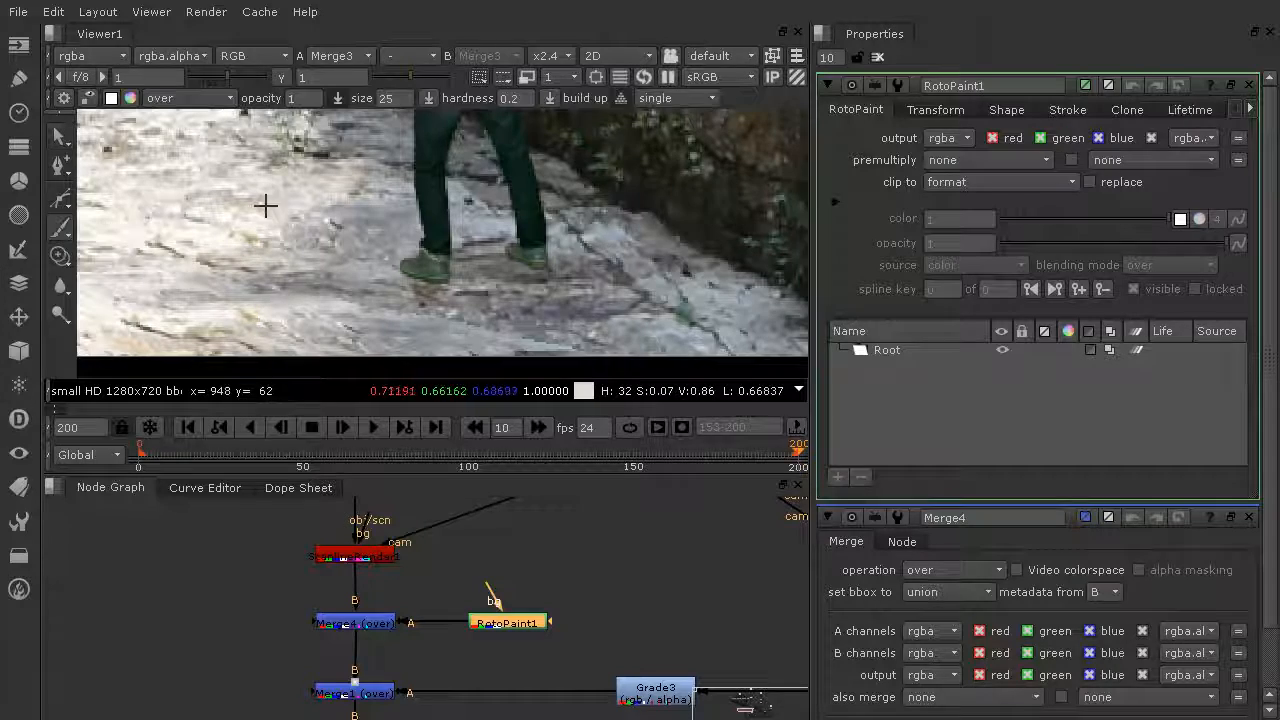
{"action": "left_click", "coordinate": [113, 98]}
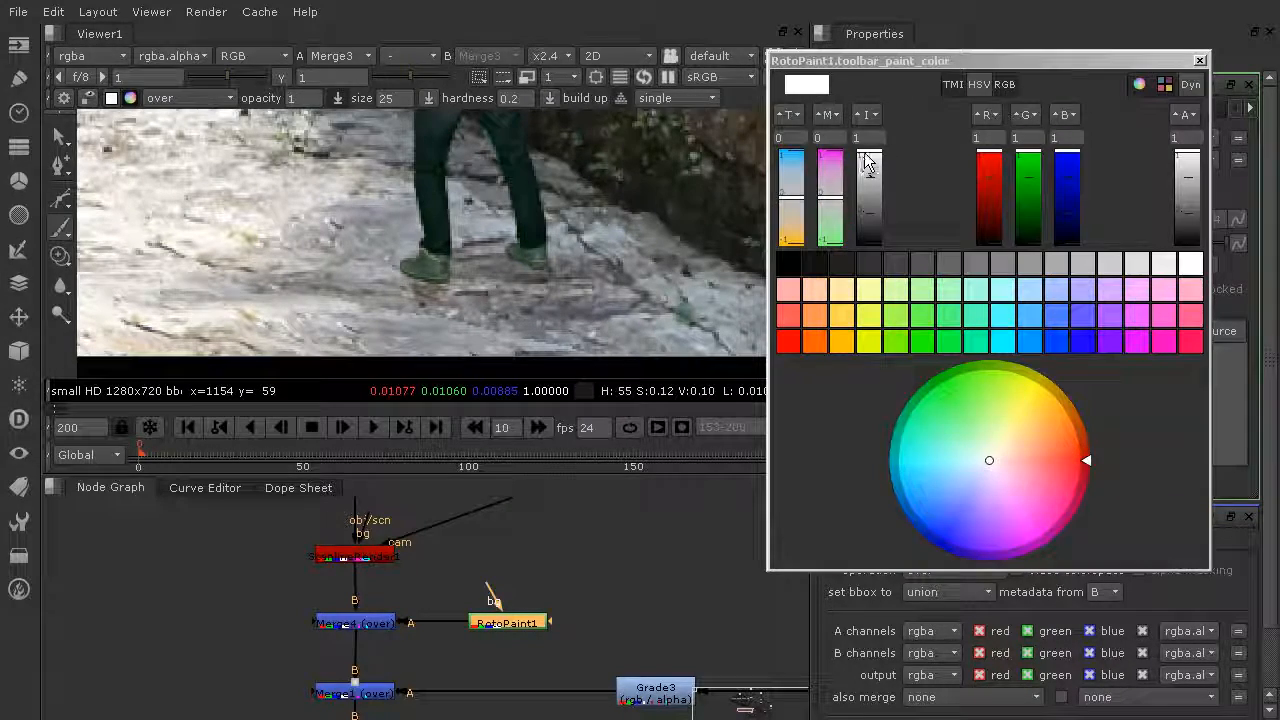
{"action": "left_click_drag", "start_coordinate": [869, 172], "coordinate": [870, 243]}
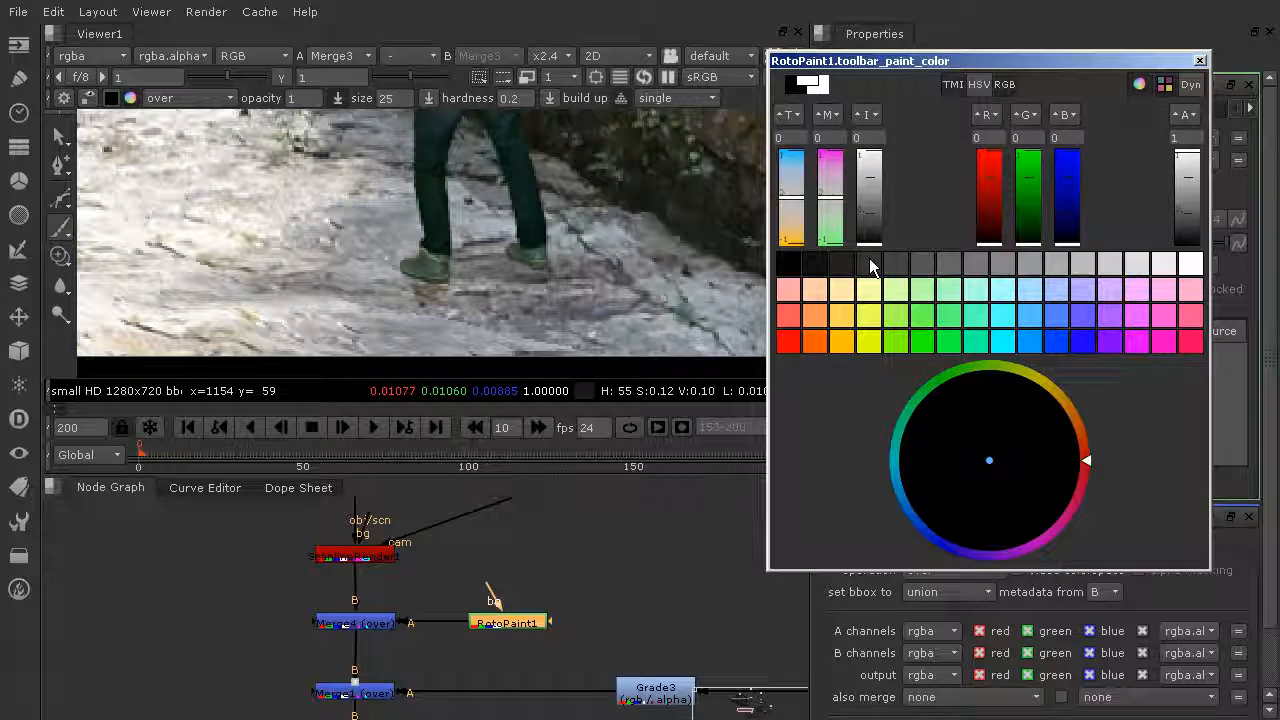
{"action": "left_click", "coordinate": [1199, 60]}
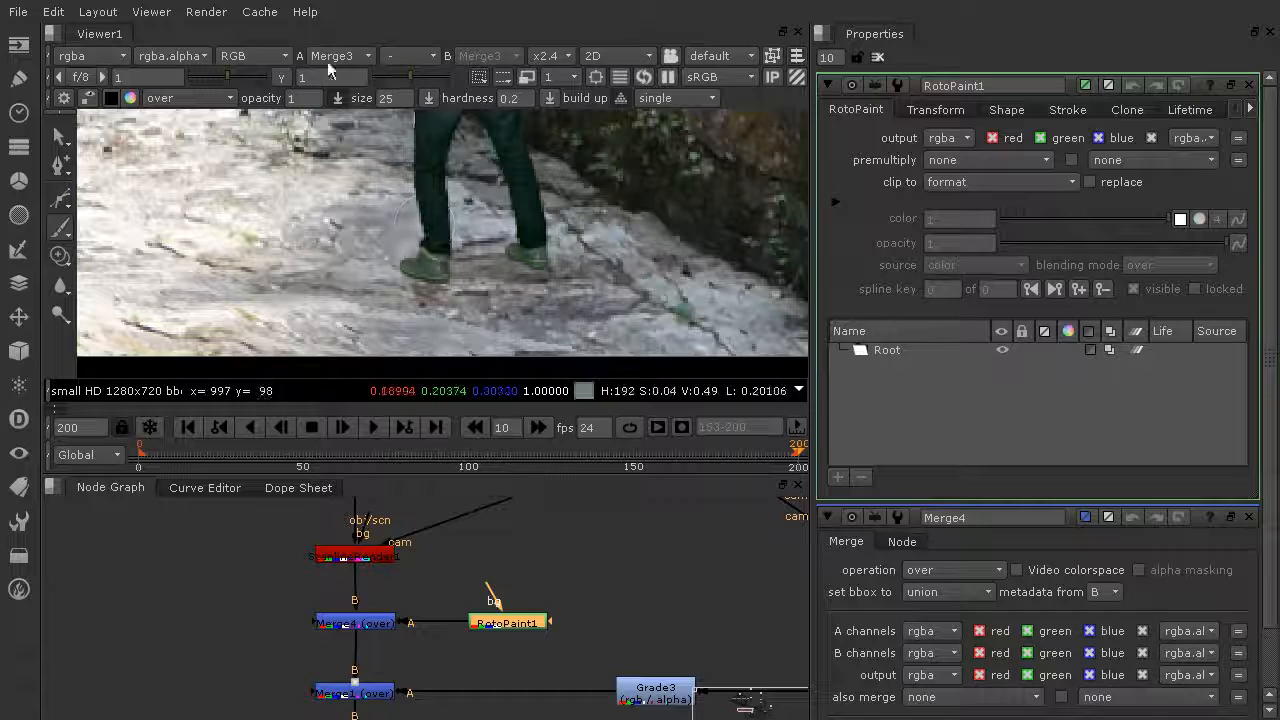
{"action": "double_click", "coordinate": [397, 97]}
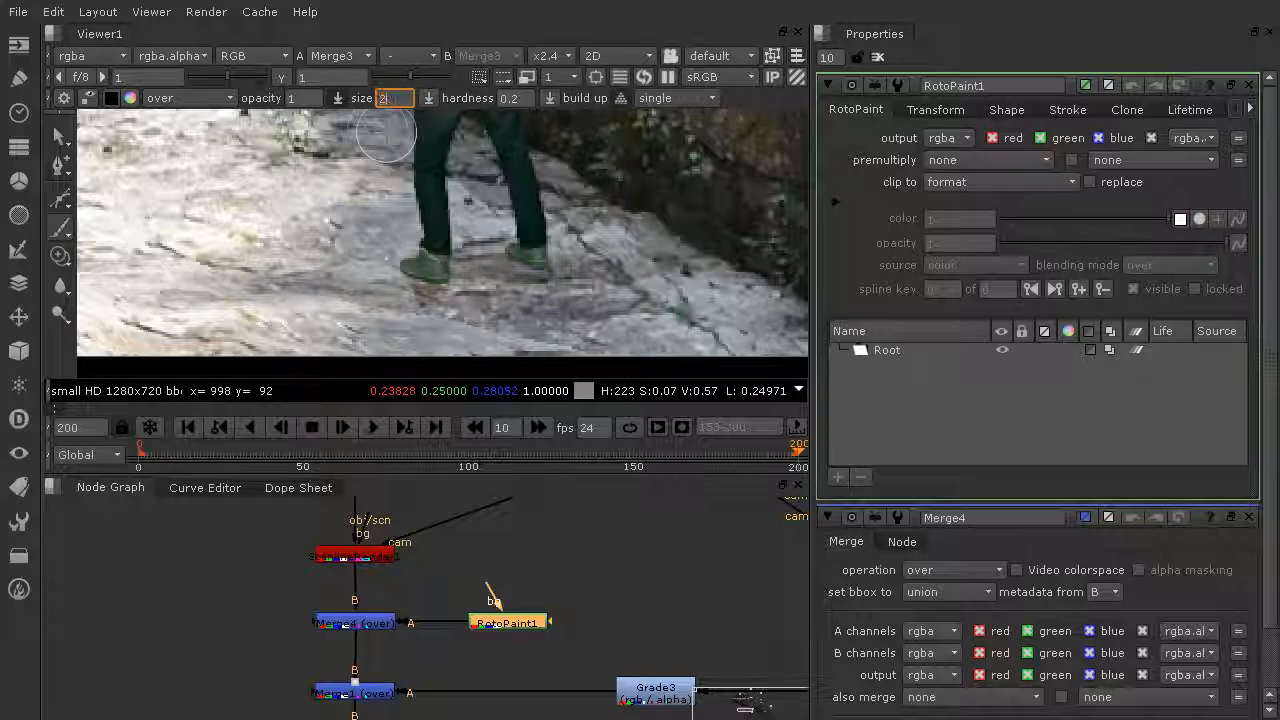
{"action": "left_click", "coordinate": [294, 98]}
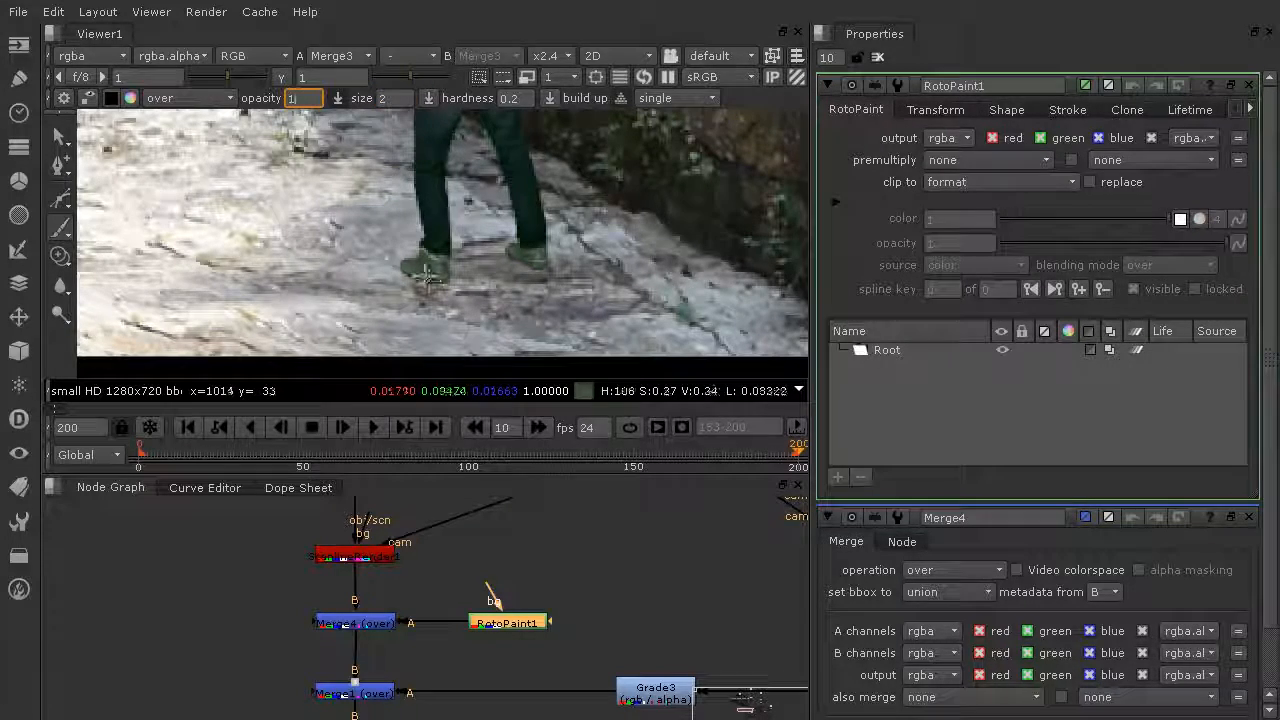
- Paint a black contact shadow along the sole of the hiker's nearer boot at frame 200
{"action": "scroll", "coordinate": [426, 276], "scroll_direction": "up", "scroll_amount": 6}
{"action": "mouse_move", "coordinate": [330, 199]}
{"action": "left_mouse_down"}
{"action": "mouse_move", "coordinate": [315, 226]}
{"action": "mouse_move", "coordinate": [346, 258]}
{"action": "mouse_move", "coordinate": [429, 278]}
{"action": "left_mouse_up"}
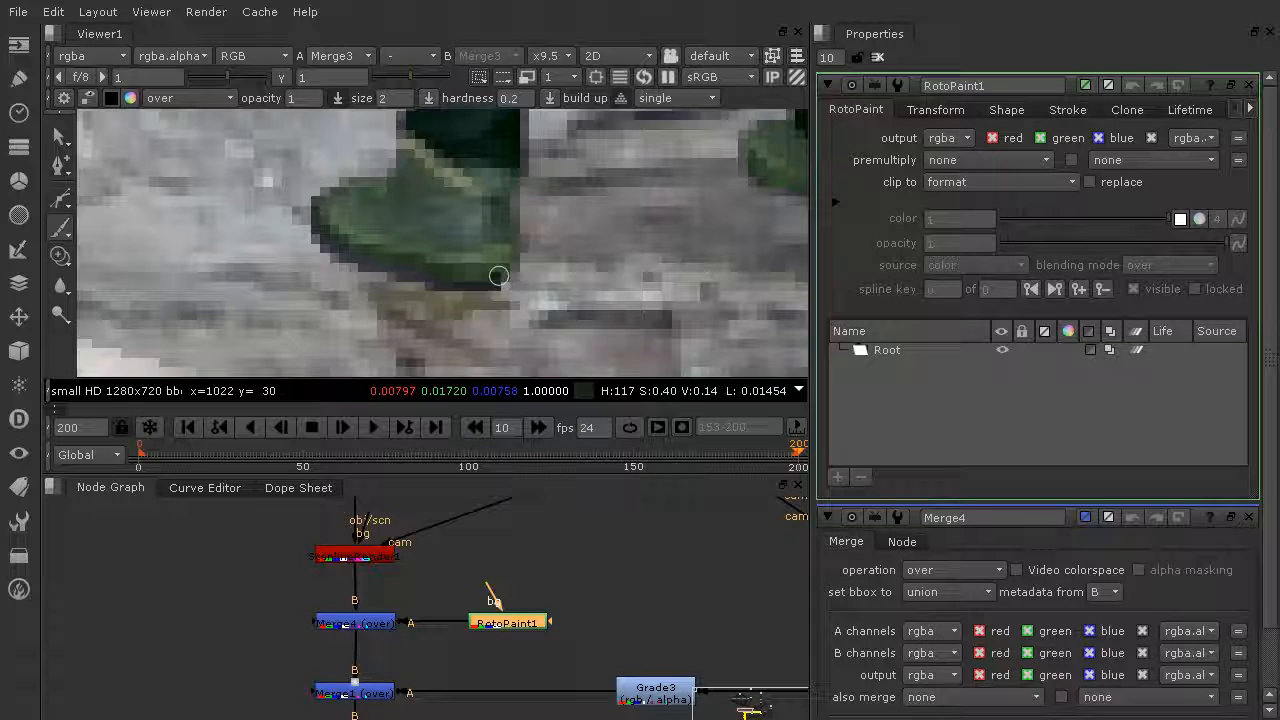
{"action": "mouse_move", "coordinate": [509, 276]}
{"action": "left_mouse_down"}
{"action": "mouse_move", "coordinate": [430, 286]}
{"action": "mouse_move", "coordinate": [350, 258]}
{"action": "mouse_move", "coordinate": [316, 208]}
{"action": "mouse_move", "coordinate": [382, 286]}
{"action": "mouse_move", "coordinate": [318, 220]}
{"action": "left_mouse_up"}
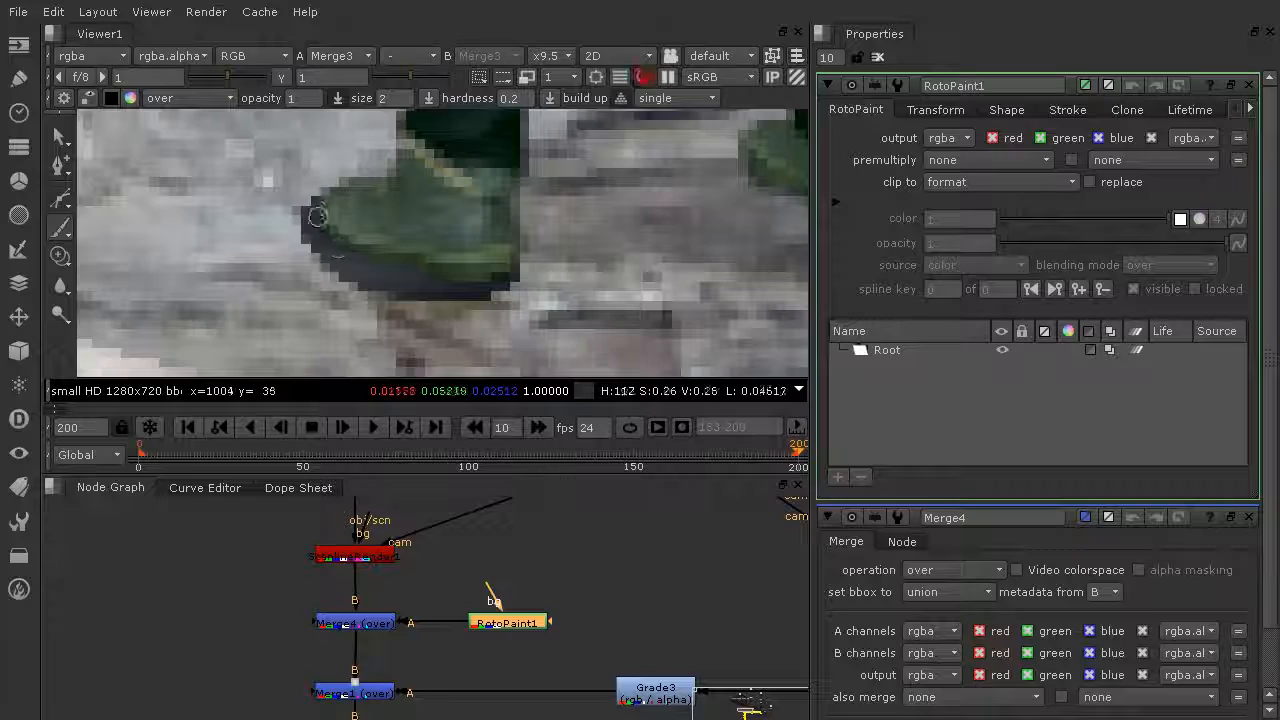
{"action": "mouse_move", "coordinate": [462, 300]}
{"action": "left_mouse_down"}
{"action": "mouse_move", "coordinate": [507, 285]}
{"action": "mouse_move", "coordinate": [495, 298]}
{"action": "left_mouse_up"}
- Paint a matching black contact shadow along the sole of the hiker's farther boot
{"action": "scroll", "coordinate": [605, 262], "scroll_direction": "down", "scroll_amount": 11}
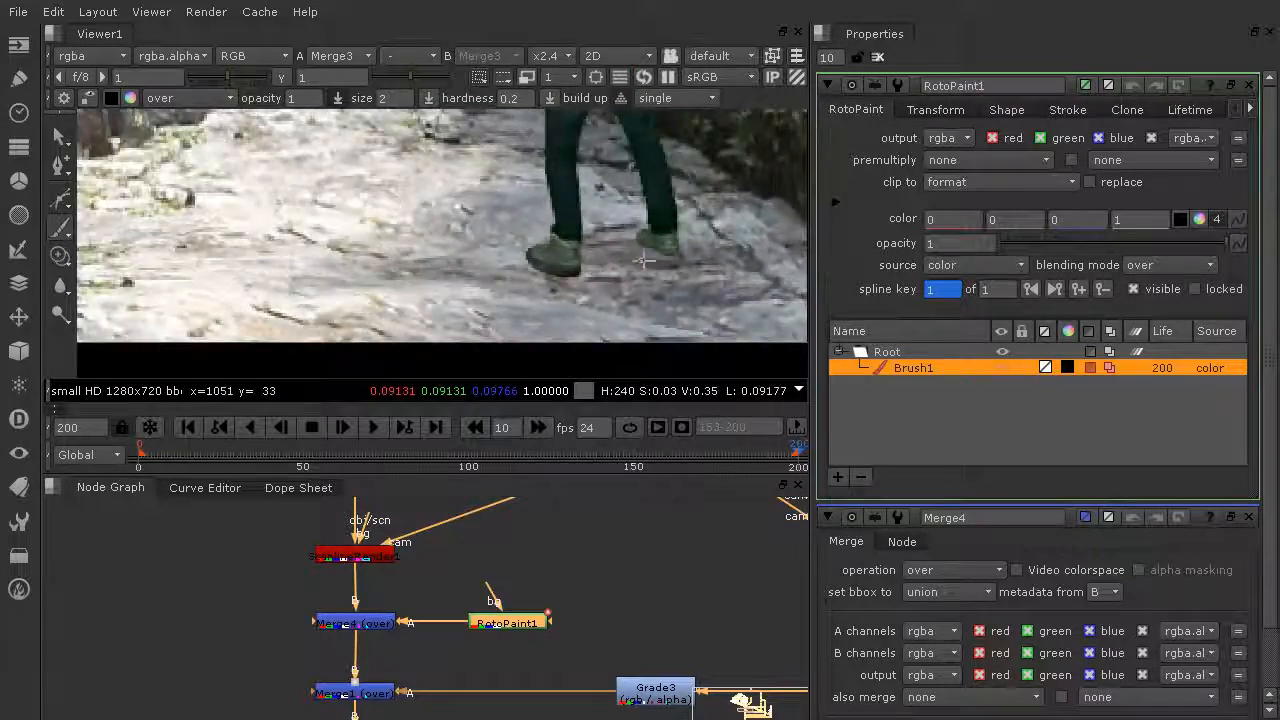
{"action": "scroll", "coordinate": [662, 263], "scroll_direction": "up", "scroll_amount": 8}
{"action": "scroll", "coordinate": [558, 229], "scroll_direction": "up", "scroll_amount": 3}
{"action": "mouse_move", "coordinate": [487, 172]}
{"action": "left_mouse_down"}
{"action": "mouse_move", "coordinate": [459, 190]}
{"action": "mouse_move", "coordinate": [462, 222]}
{"action": "mouse_move", "coordinate": [617, 251]}
{"action": "mouse_move", "coordinate": [562, 262]}
{"action": "mouse_move", "coordinate": [622, 241]}
{"action": "left_mouse_up"}
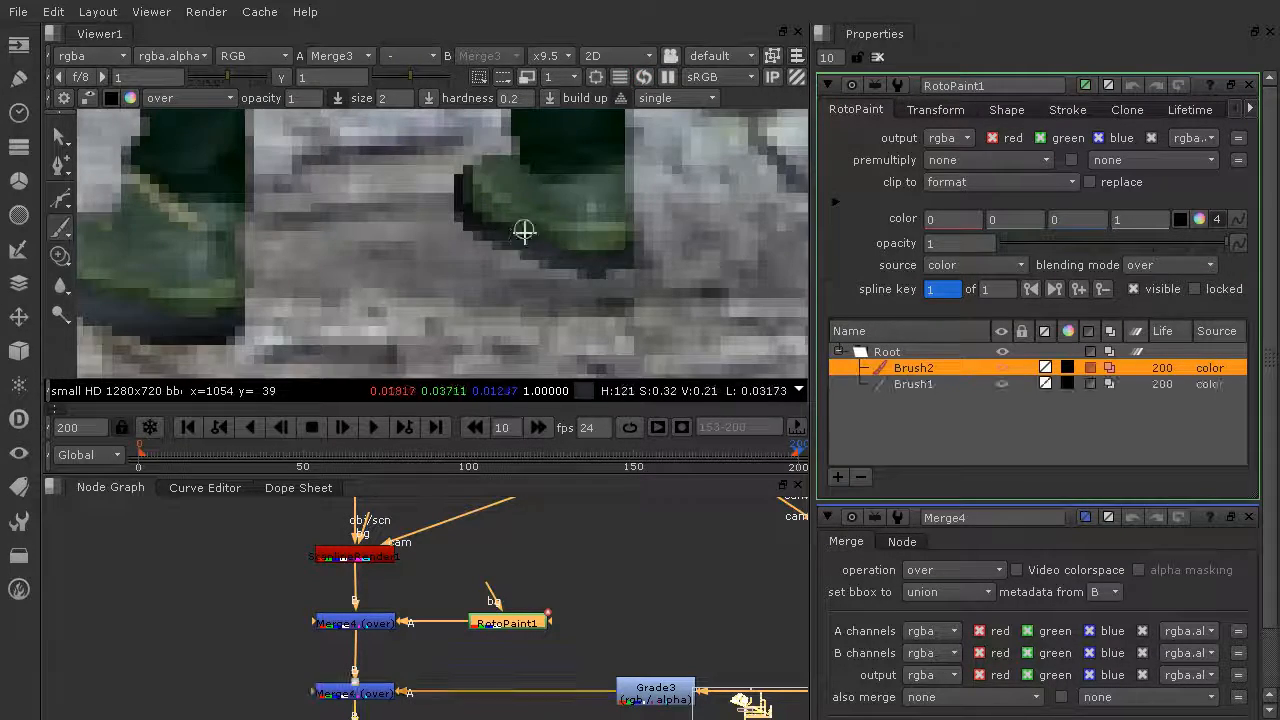
- Switch the RotoPaint tool from Brush to Eraser for cleaning up the painted contact shadows
{"action": "scroll", "coordinate": [523, 223], "scroll_direction": "down", "scroll_amount": 5}
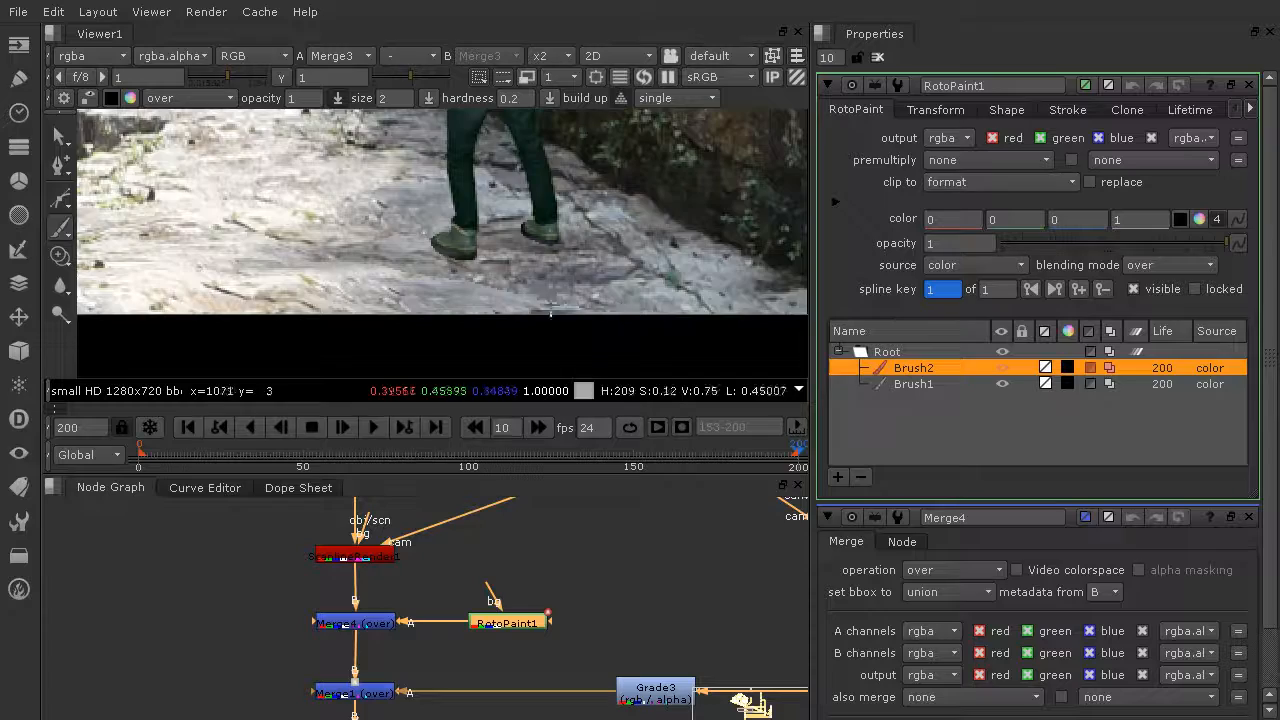
{"action": "scroll", "coordinate": [527, 276], "scroll_direction": "up", "scroll_amount": 2}
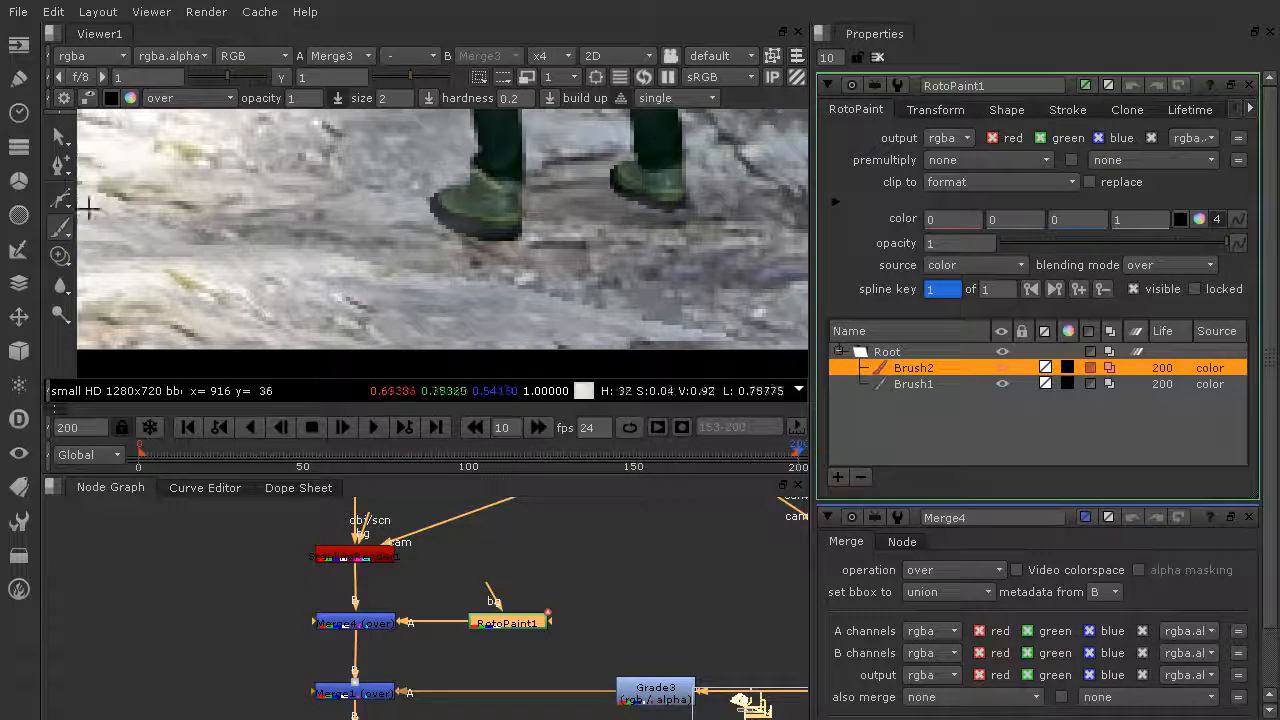
{"action": "scroll", "coordinate": [426, 234], "scroll_direction": "up", "scroll_amount": 1}
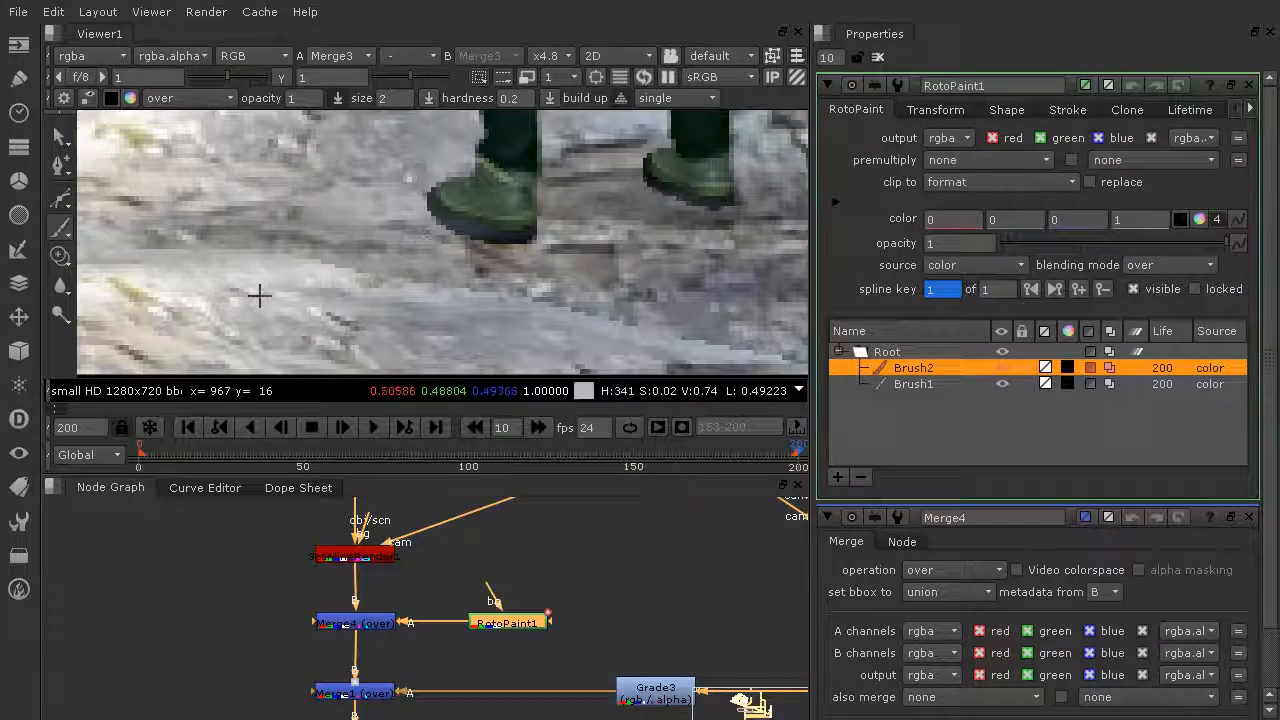
{"action": "left_click", "coordinate": [68, 232]}
{"action": "left_click", "coordinate": [106, 246]}
{"action": "left_click", "coordinate": [450, 298]}
{"action": "left_click", "coordinate": [451, 294]}
{"action": "left_click", "coordinate": [464, 265]}
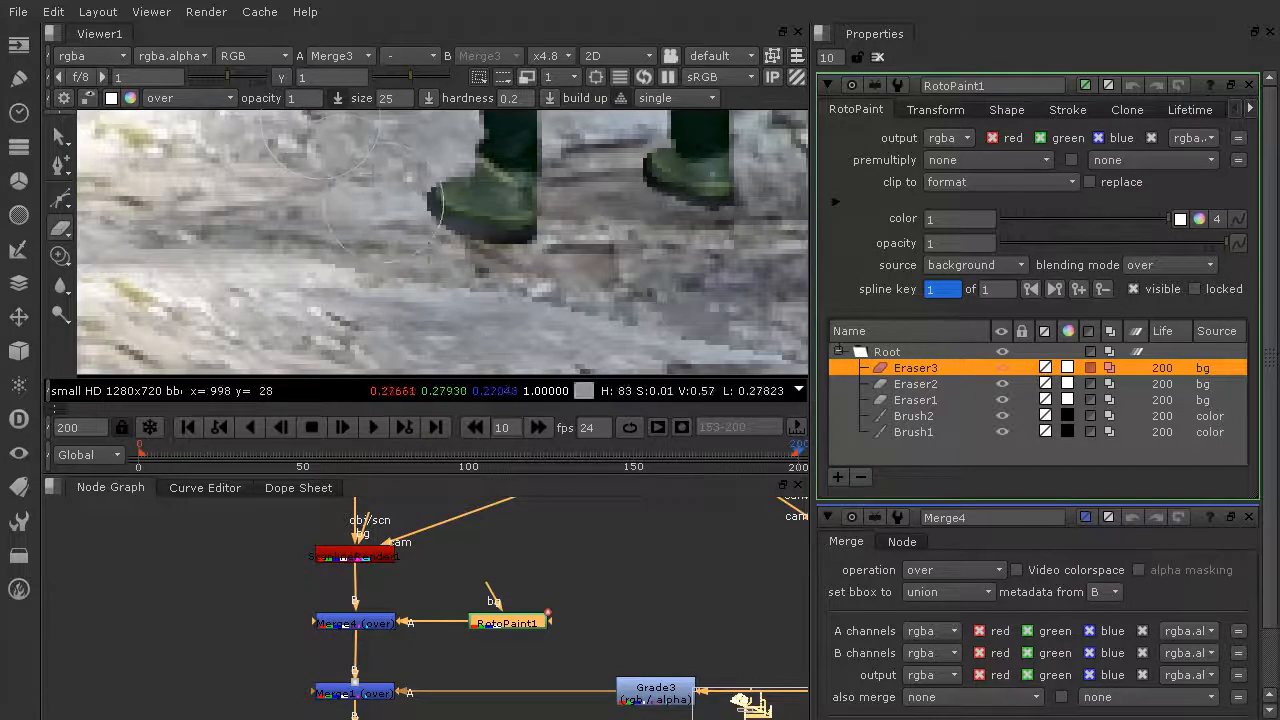
{"action": "left_click", "coordinate": [930, 399], "text": "shift"}
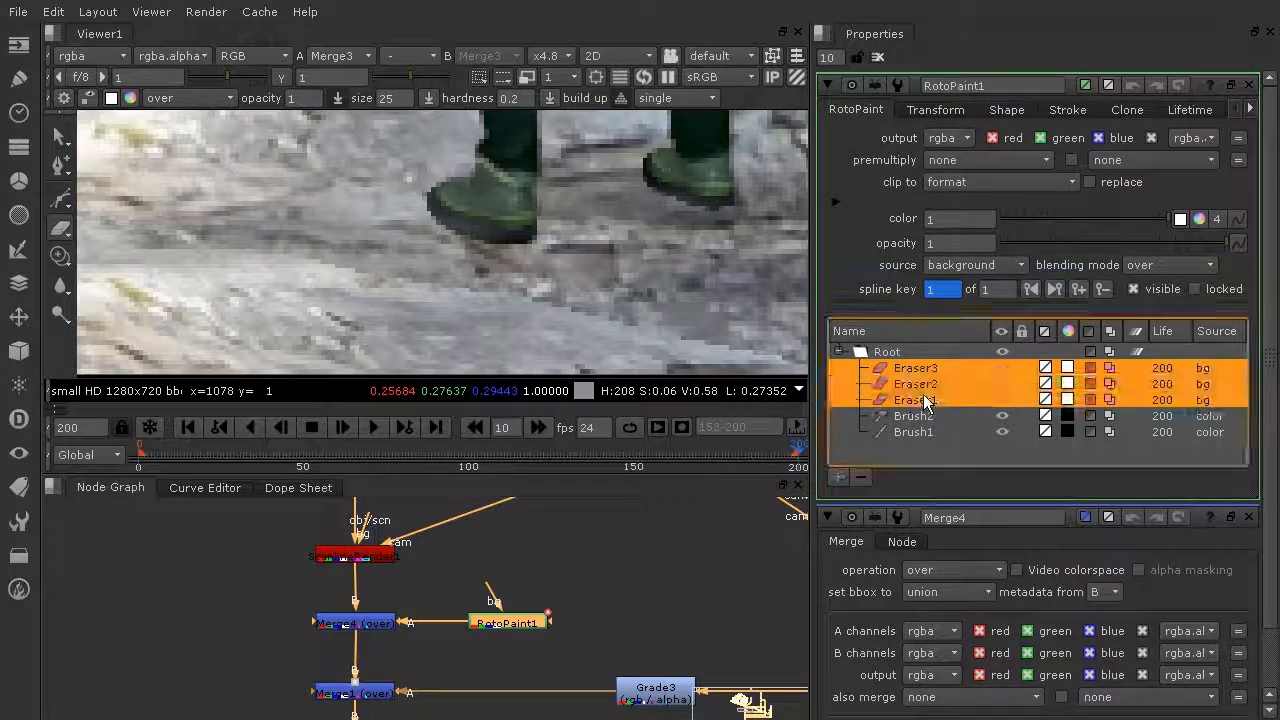
{"action": "key", "text": "Delete"}
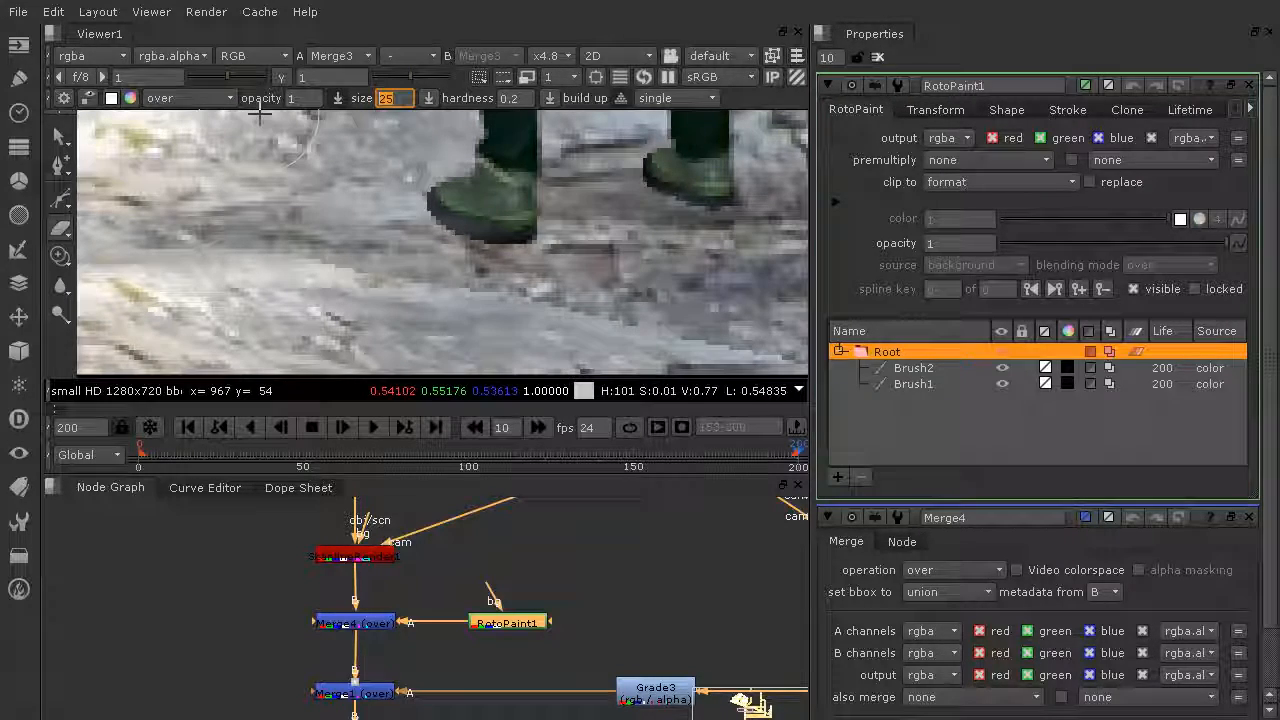
- Set the eraser size to 2 and erase excess paint along the underside and toe of the nearer boot
{"action": "type", "text": "2"}
{"action": "left_click", "coordinate": [935, 414]}
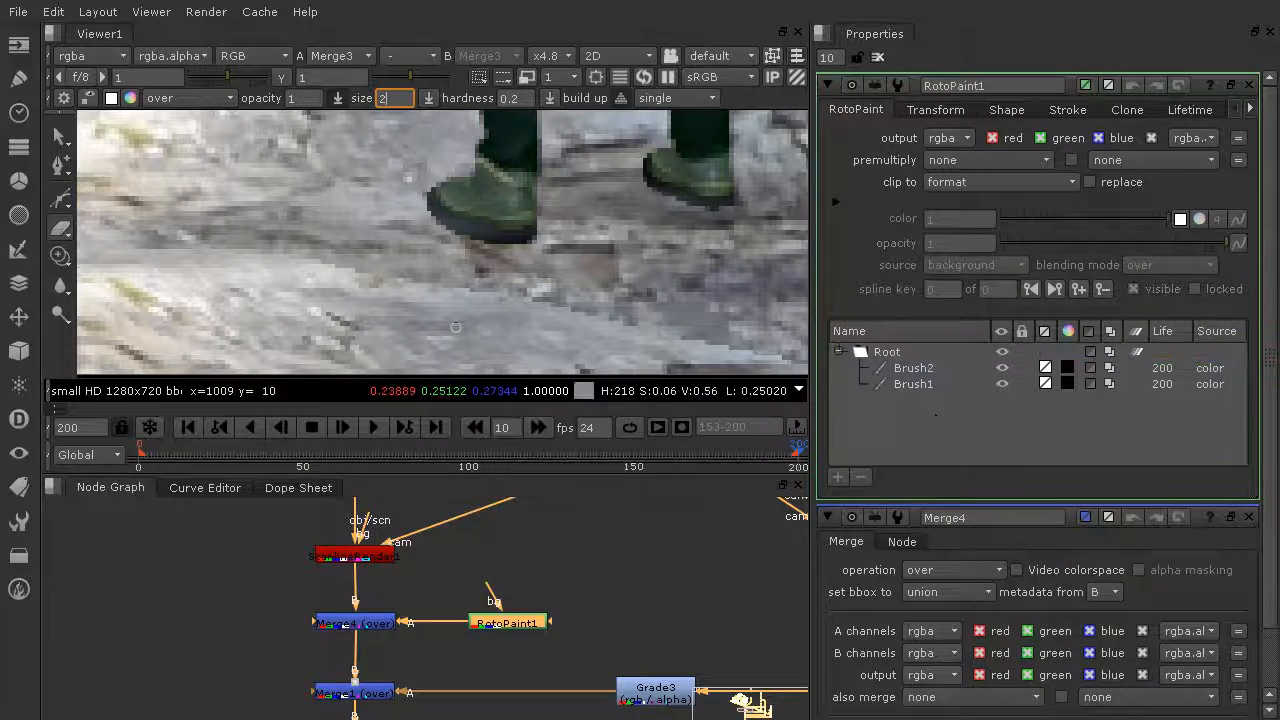
{"action": "left_click", "coordinate": [477, 238]}
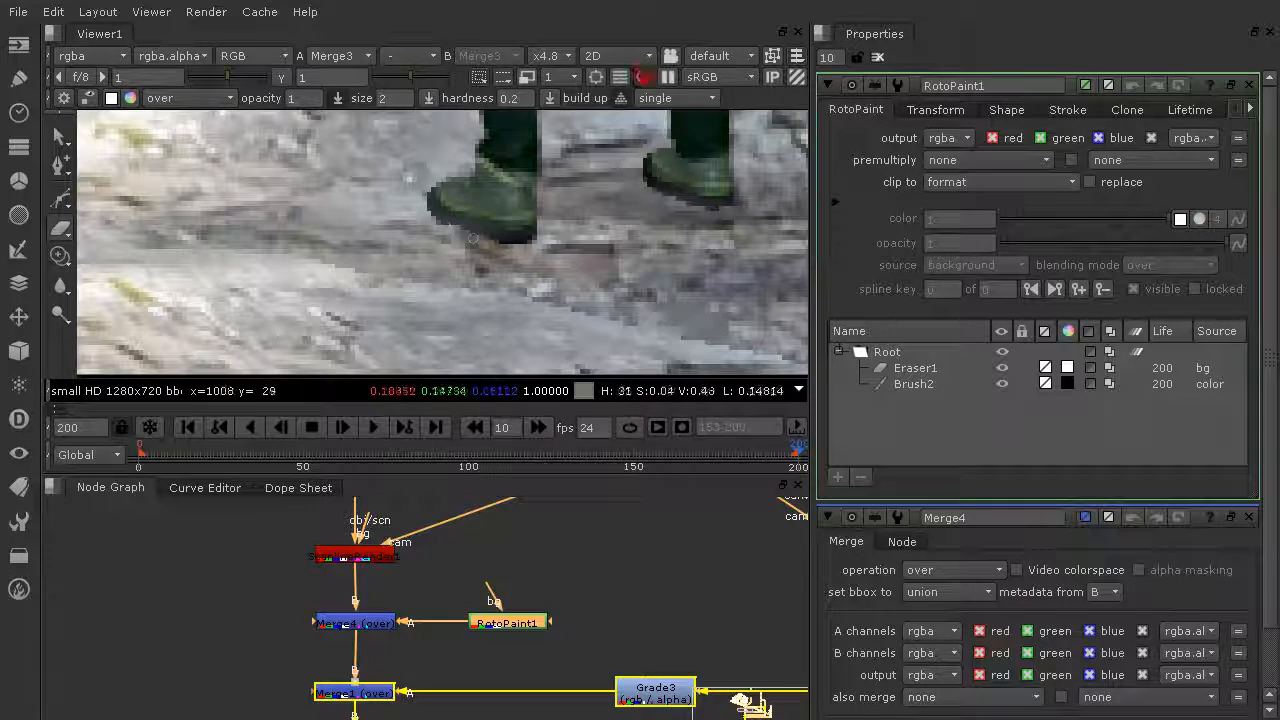
{"action": "left_click_drag", "start_coordinate": [438, 224], "coordinate": [434, 224]}
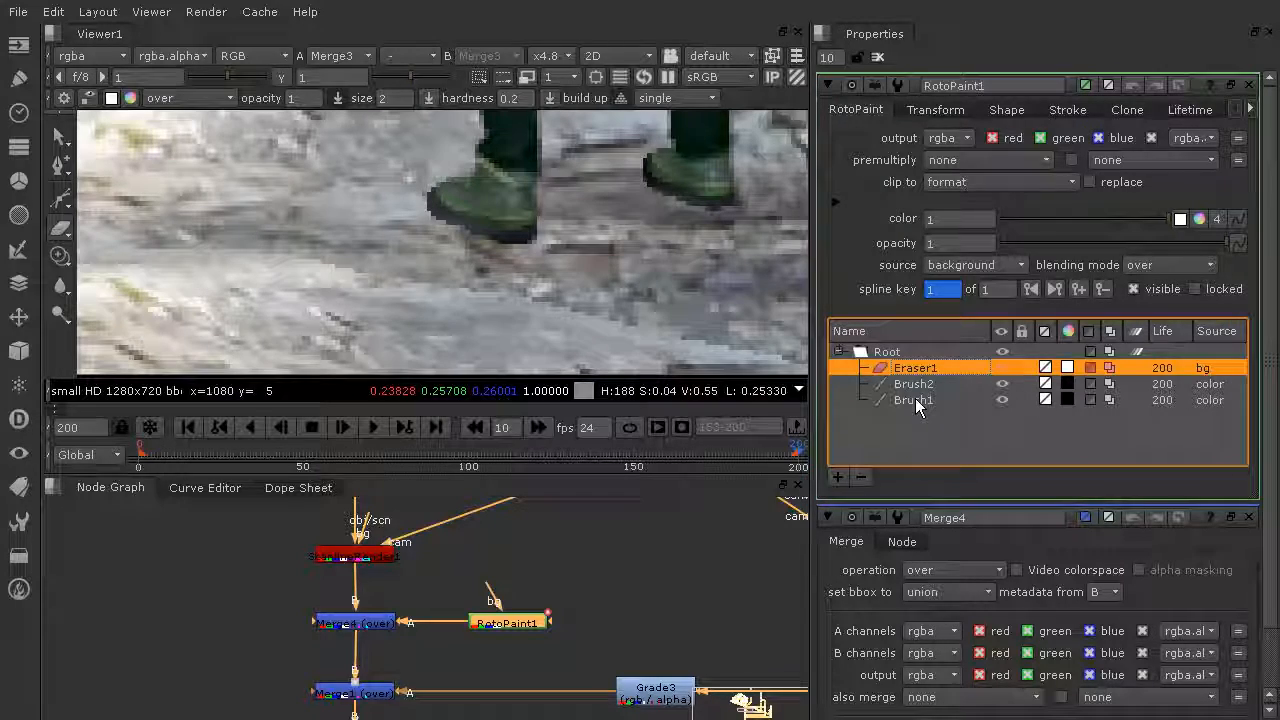
- Set the lifetime type of Eraser1, Brush2 and Brush1 to all frames
{"action": "left_click", "coordinate": [204, 458]}
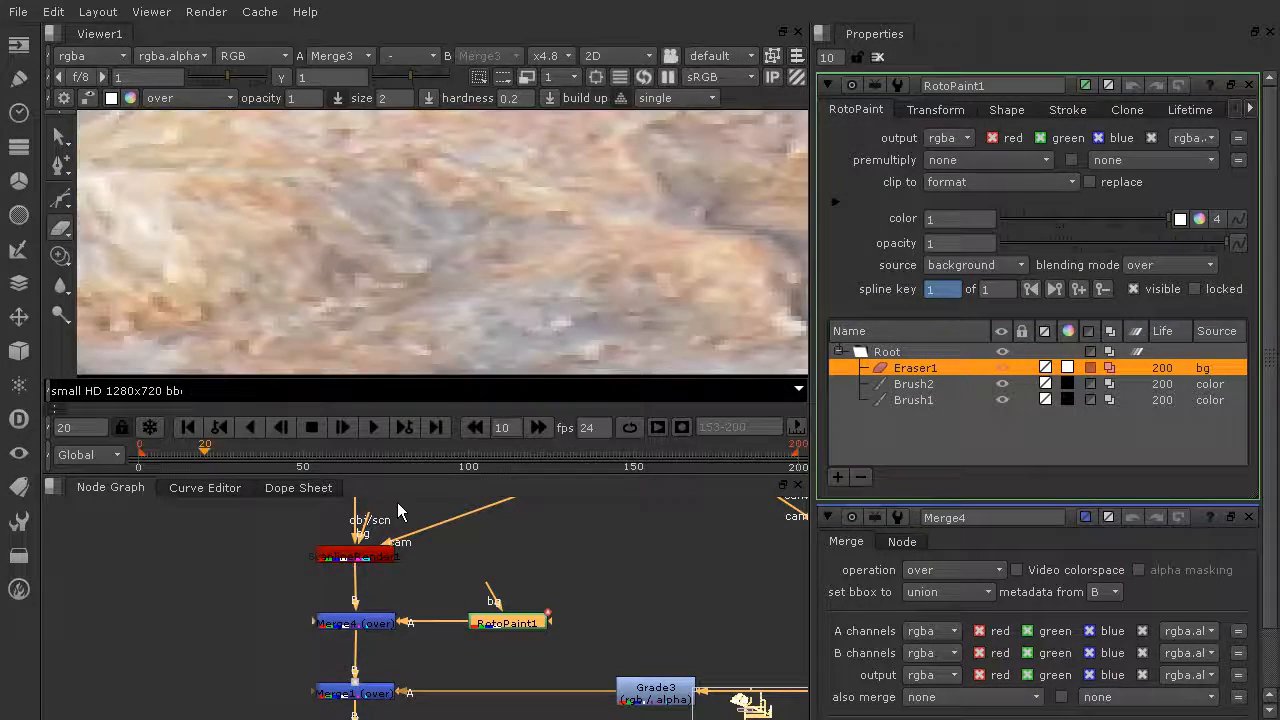
{"action": "left_click", "coordinate": [798, 466]}
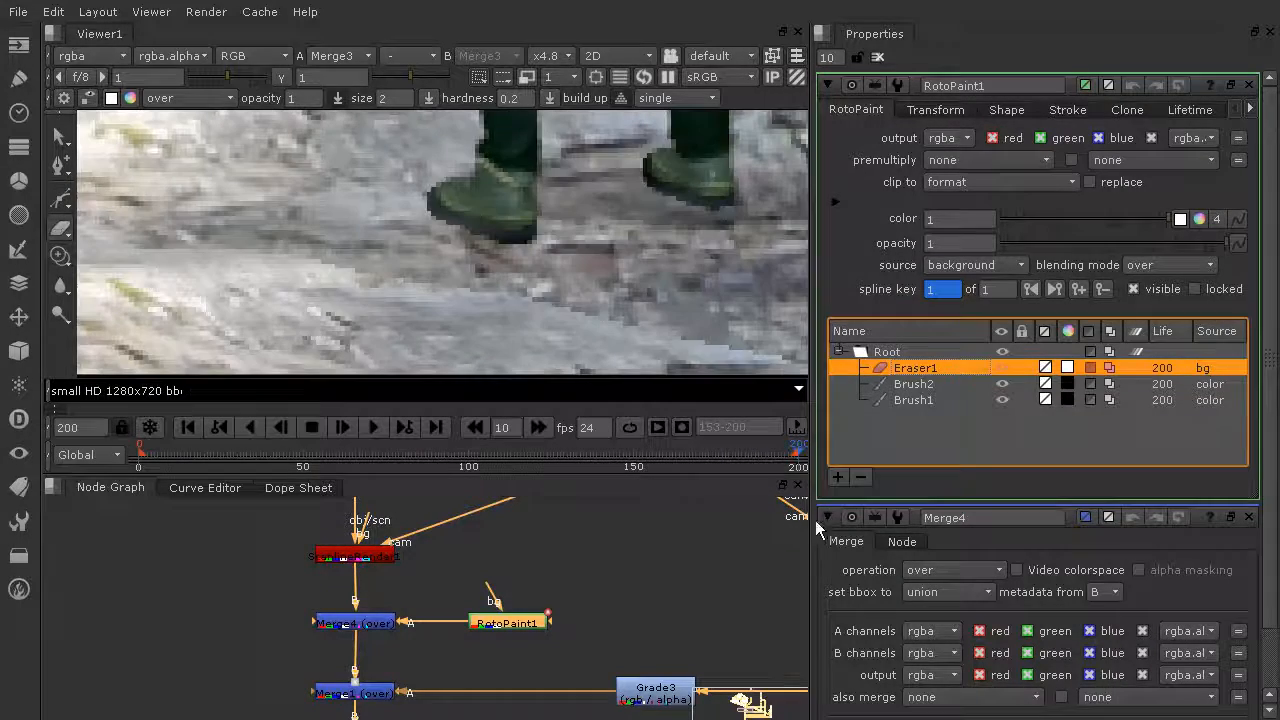
{"action": "left_click", "coordinate": [913, 400], "text": "shift"}
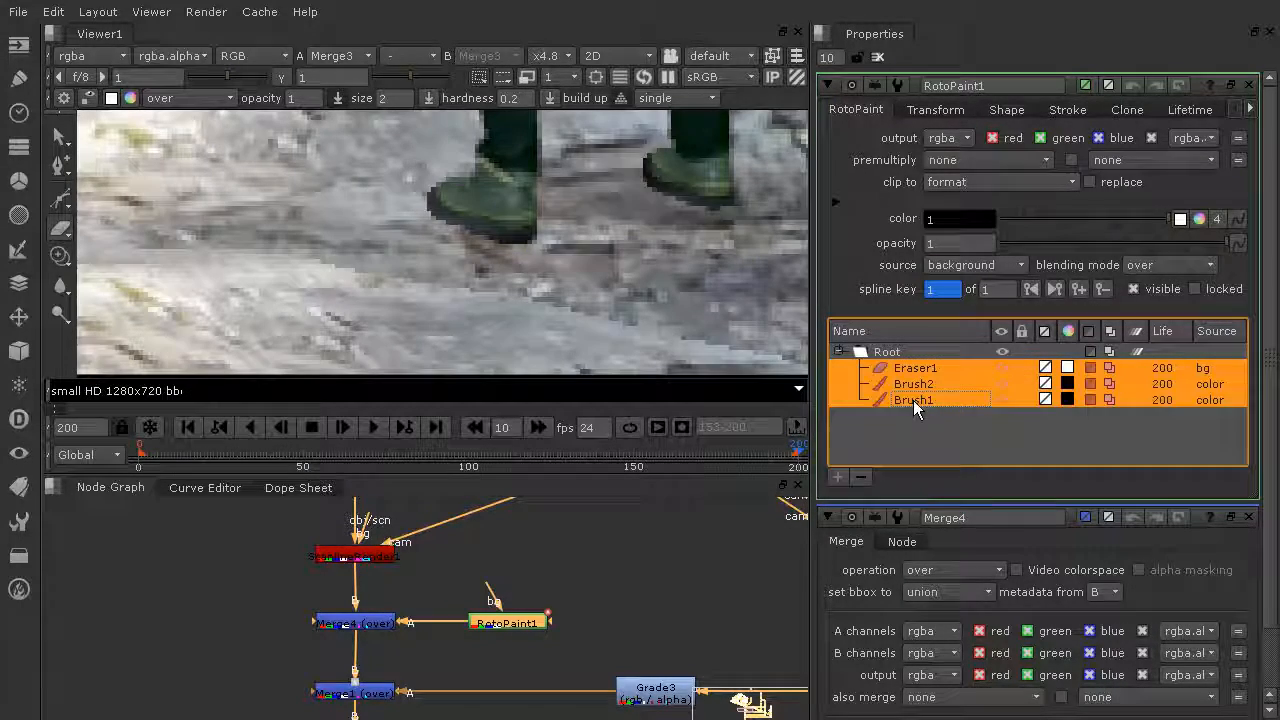
{"action": "left_click", "coordinate": [1191, 111]}
{"action": "left_click", "coordinate": [970, 139]}
{"action": "left_click", "coordinate": [956, 114]}
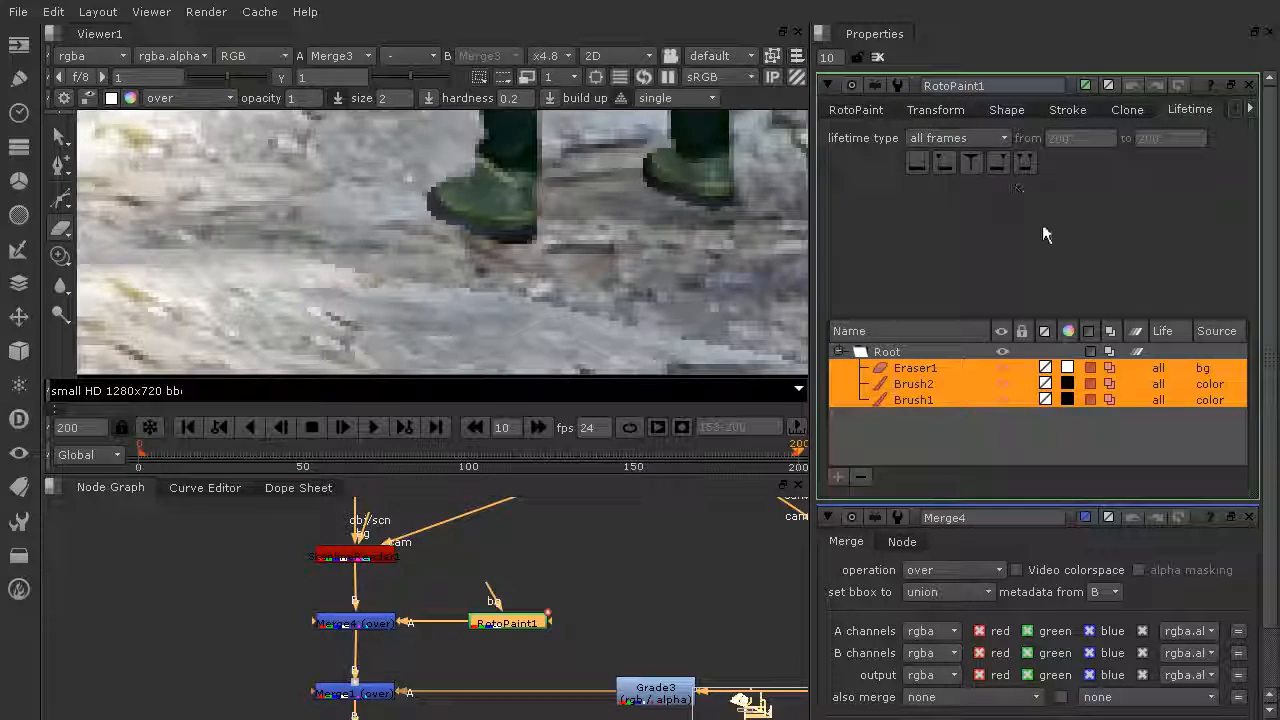
- Make room beside RotoPaint1 and insert a Blur node between it and Merge4
{"action": "left_click_drag", "start_coordinate": [508, 628], "coordinate": [606, 628]}
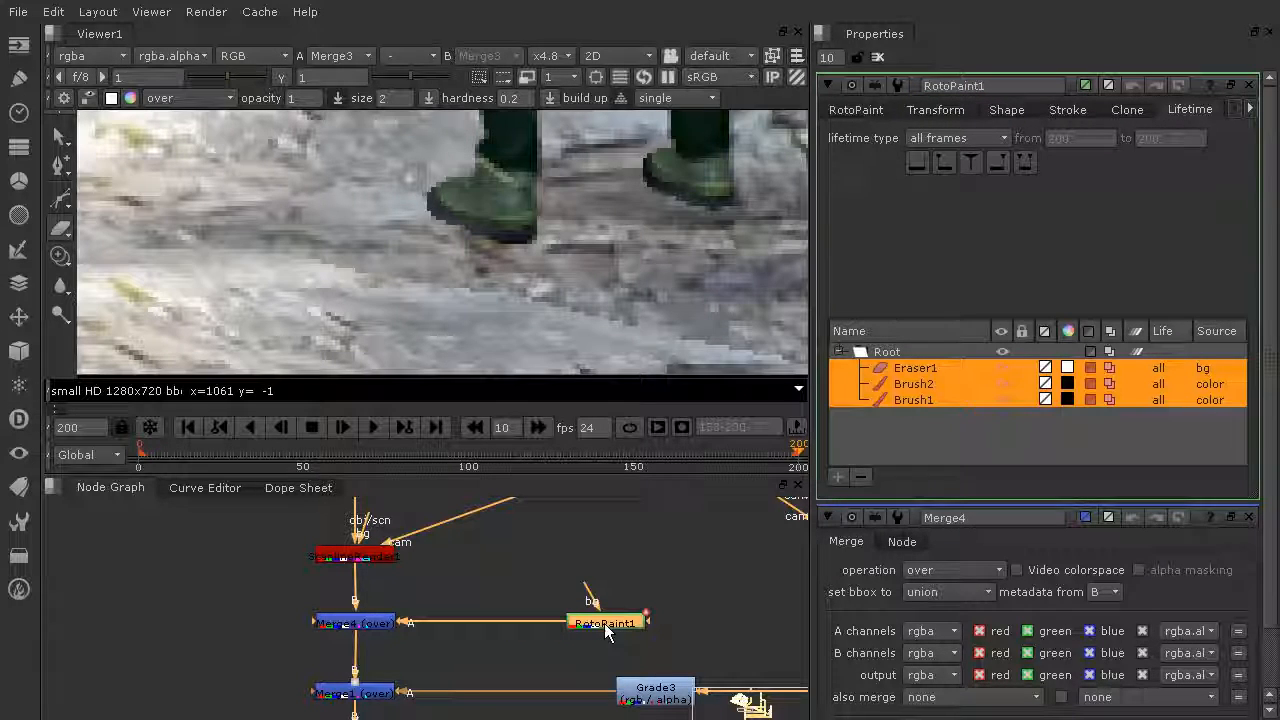
{"action": "left_click", "coordinate": [512, 643]}
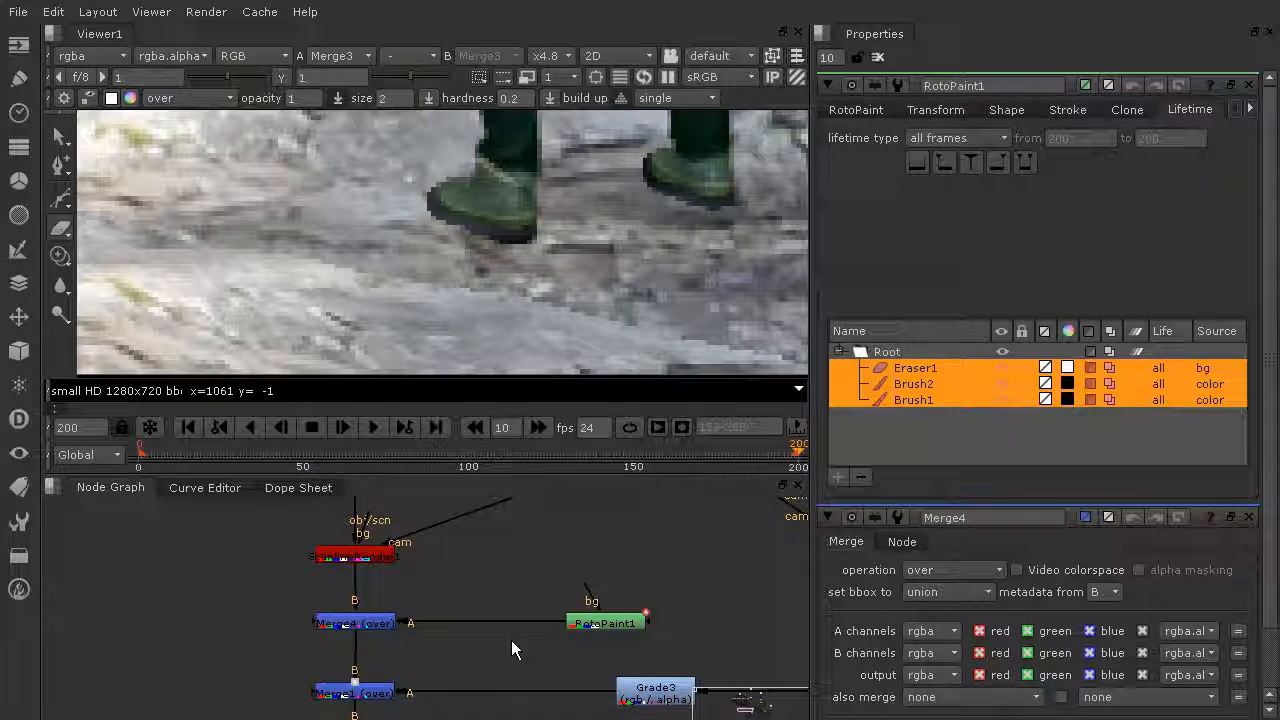
{"action": "key", "text": "Tab"}
{"action": "type", "text": "blu"}
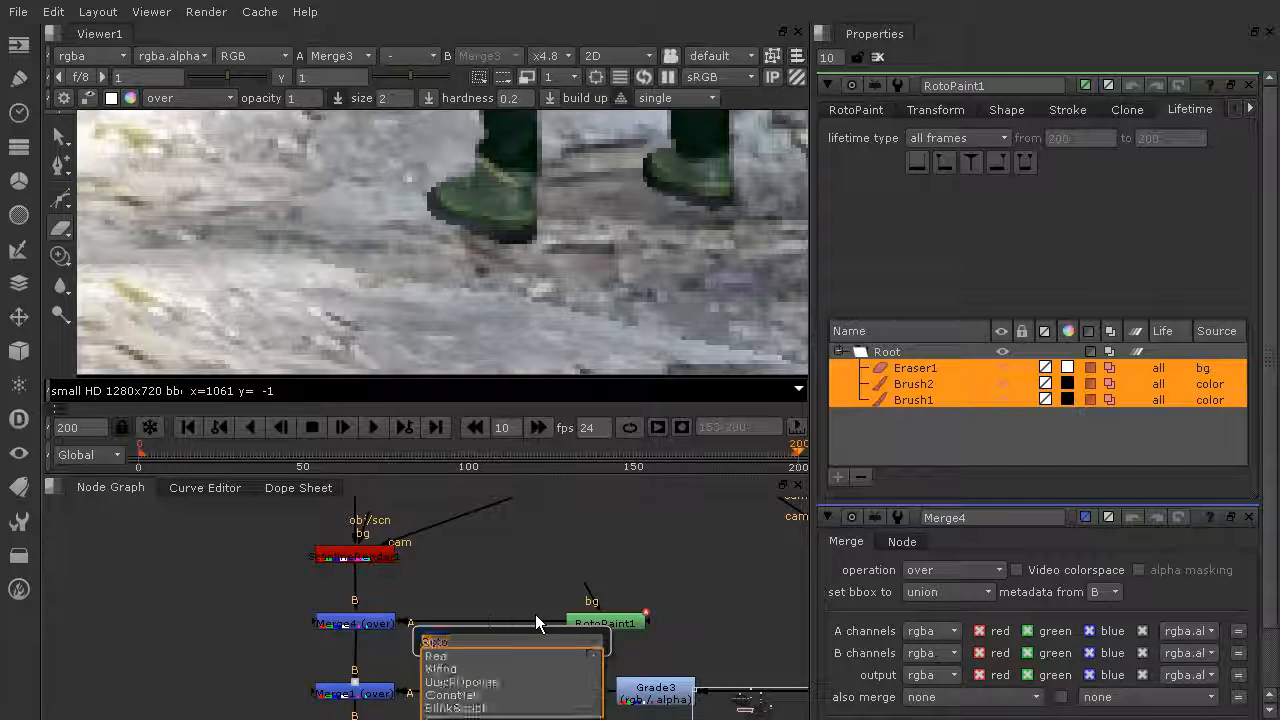
{"action": "left_click", "coordinate": [446, 657]}
{"action": "left_click_drag", "start_coordinate": [510, 647], "coordinate": [501, 622]}
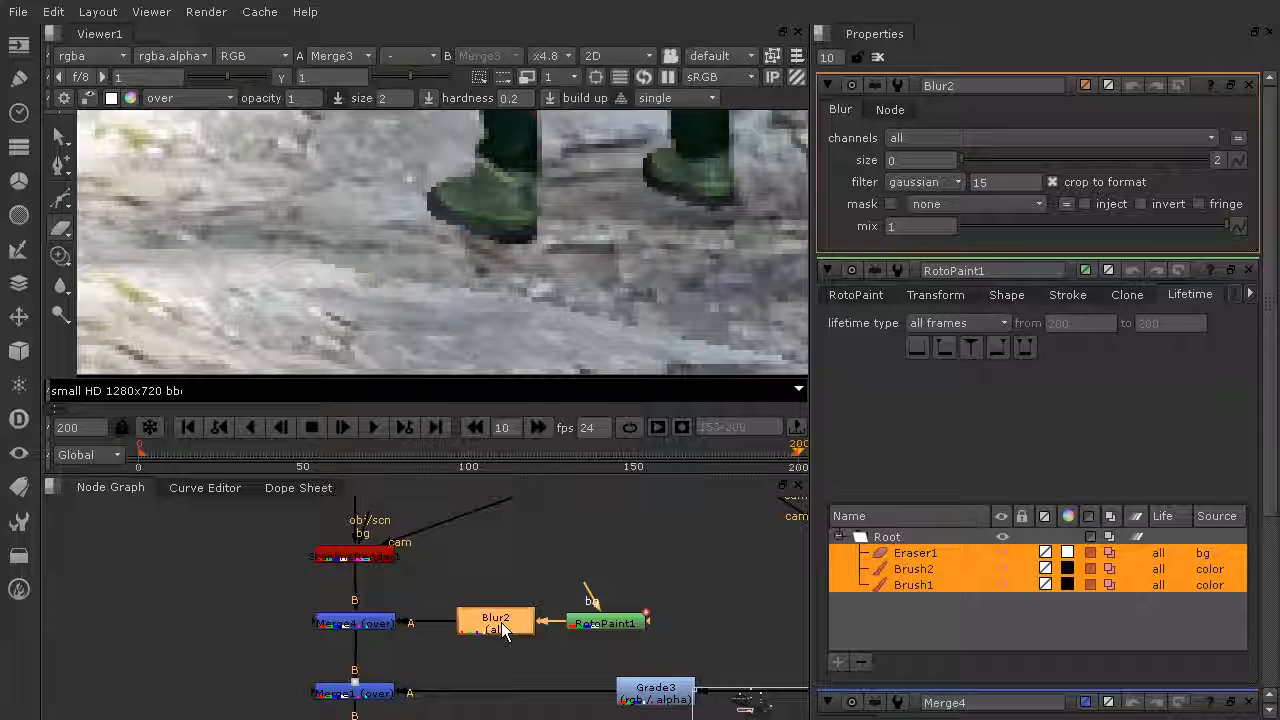
- Set the Blur size to 1.8 to soften the painted contact shadows
{"action": "left_click", "coordinate": [986, 158]}
{"action": "left_click", "coordinate": [1017, 159]}
{"action": "left_click", "coordinate": [999, 159]}
{"action": "left_click", "coordinate": [988, 159]}
{"action": "left_click_drag", "start_coordinate": [988, 159], "coordinate": [994, 161]}
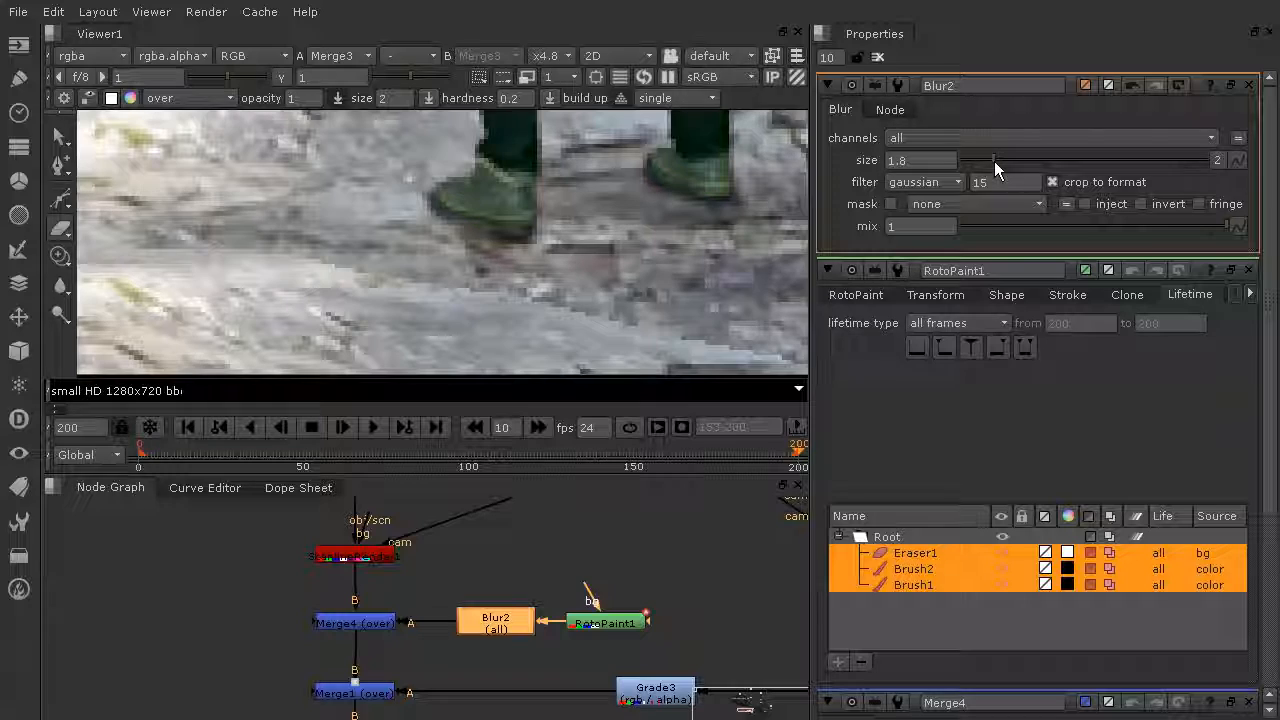
- Examine the blurred contact shadows under the hiker's boots, both close up and within the wider frame
{"action": "scroll", "coordinate": [693, 192], "scroll_direction": "down", "scroll_amount": 6}
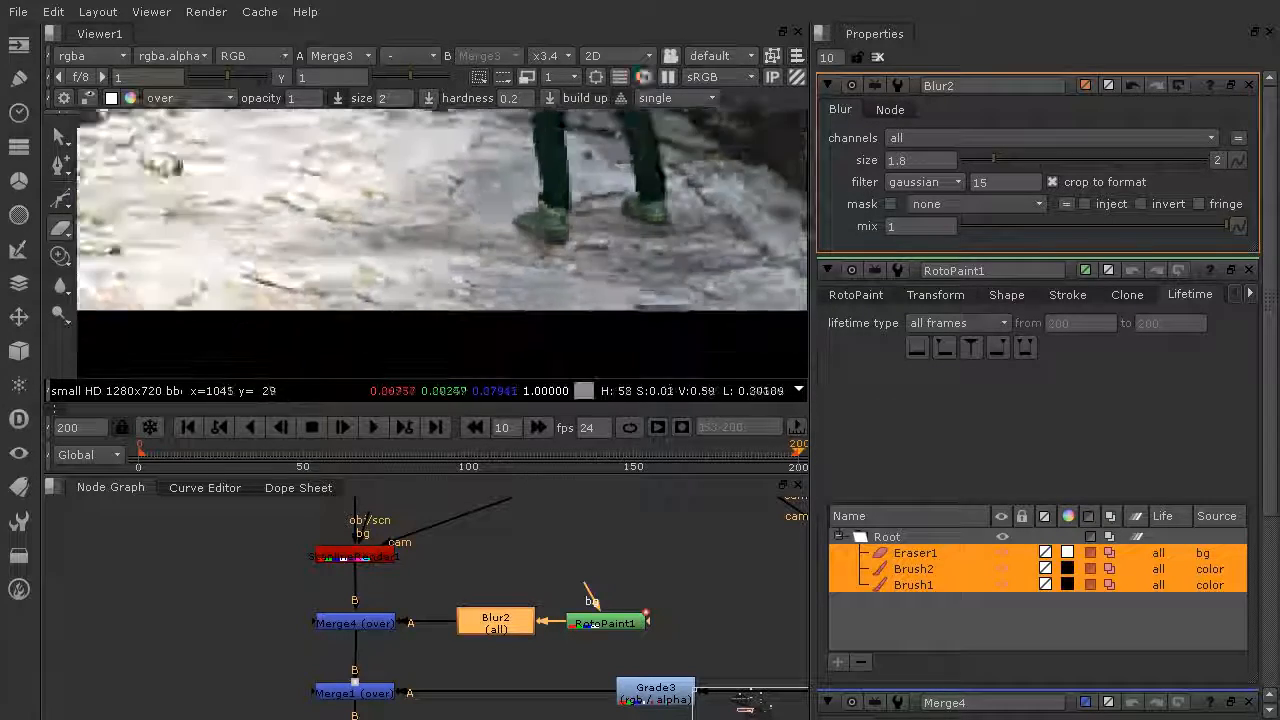
{"action": "scroll", "coordinate": [613, 257], "scroll_direction": "up", "scroll_amount": 5}
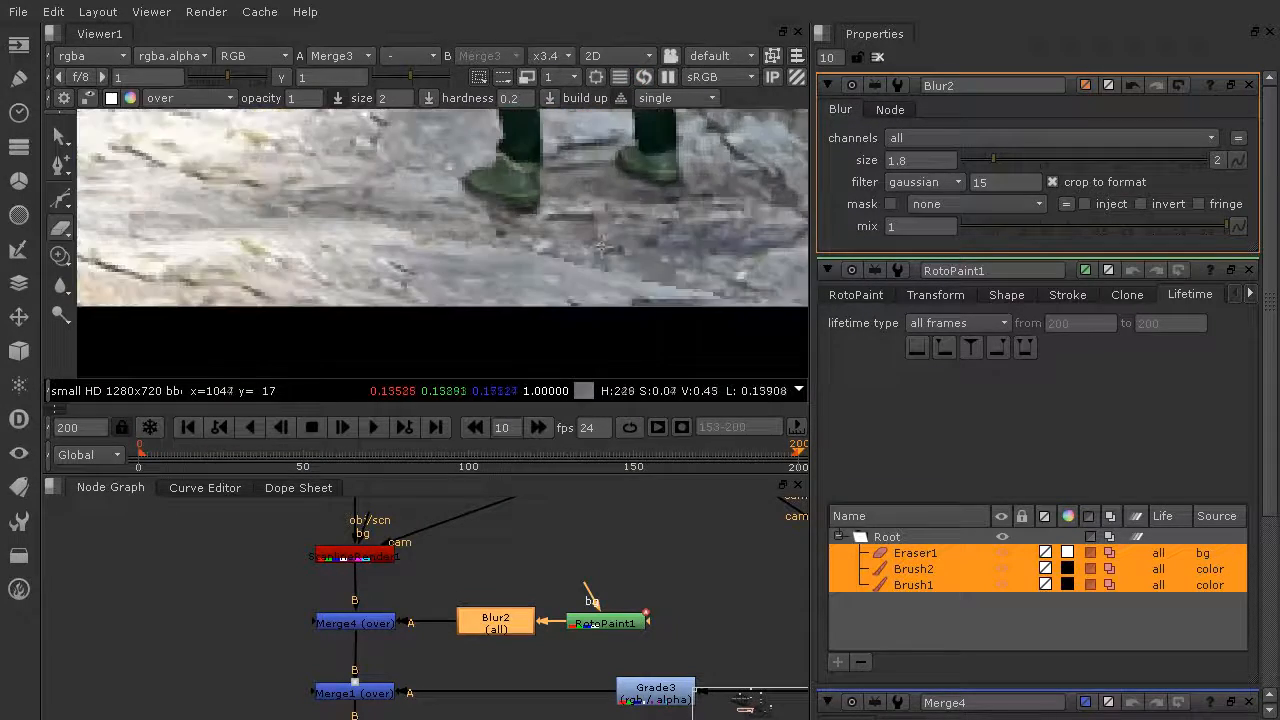
{"action": "scroll", "coordinate": [604, 256], "scroll_direction": "down", "scroll_amount": 5}
{"action": "middle_click_drag", "start_coordinate": [652, 249], "coordinate": [652, 278]}
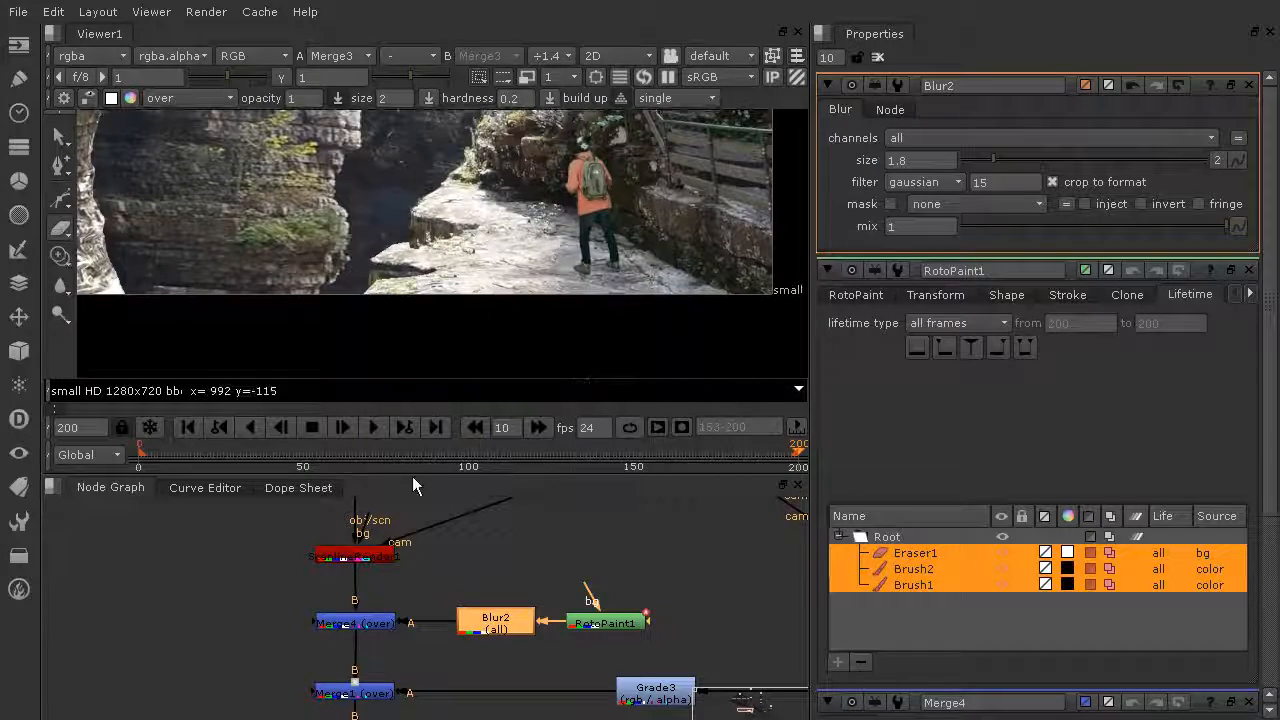
{"action": "left_click_drag", "start_coordinate": [519, 624], "coordinate": [507, 624]}
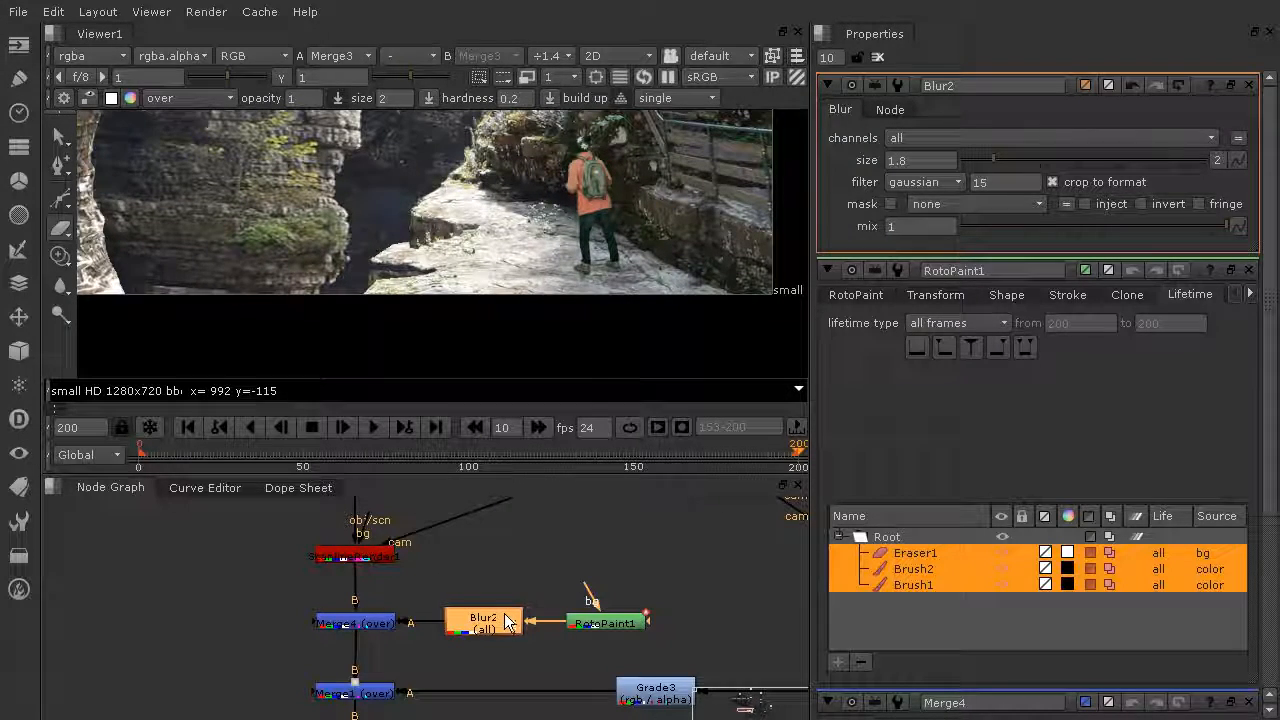
{"action": "left_click", "coordinate": [568, 55]}
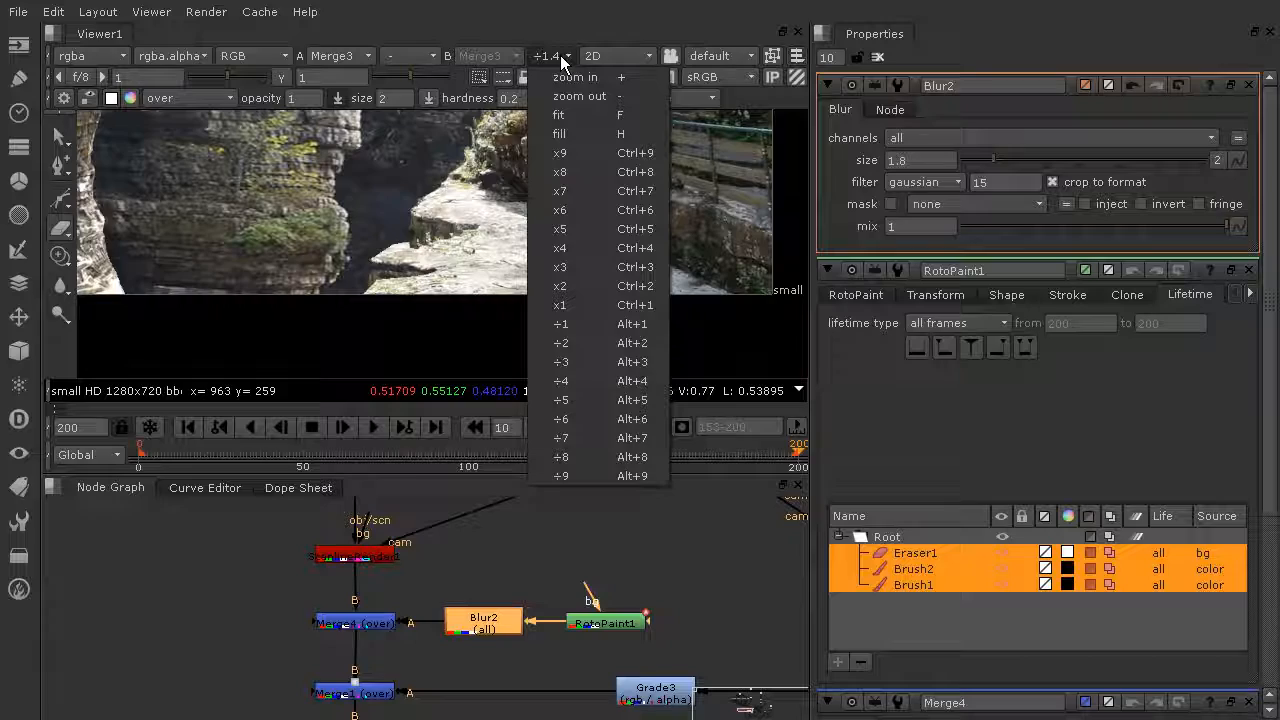
{"action": "left_click", "coordinate": [565, 291]}
{"action": "middle_click_drag", "start_coordinate": [577, 193], "coordinate": [446, 202]}
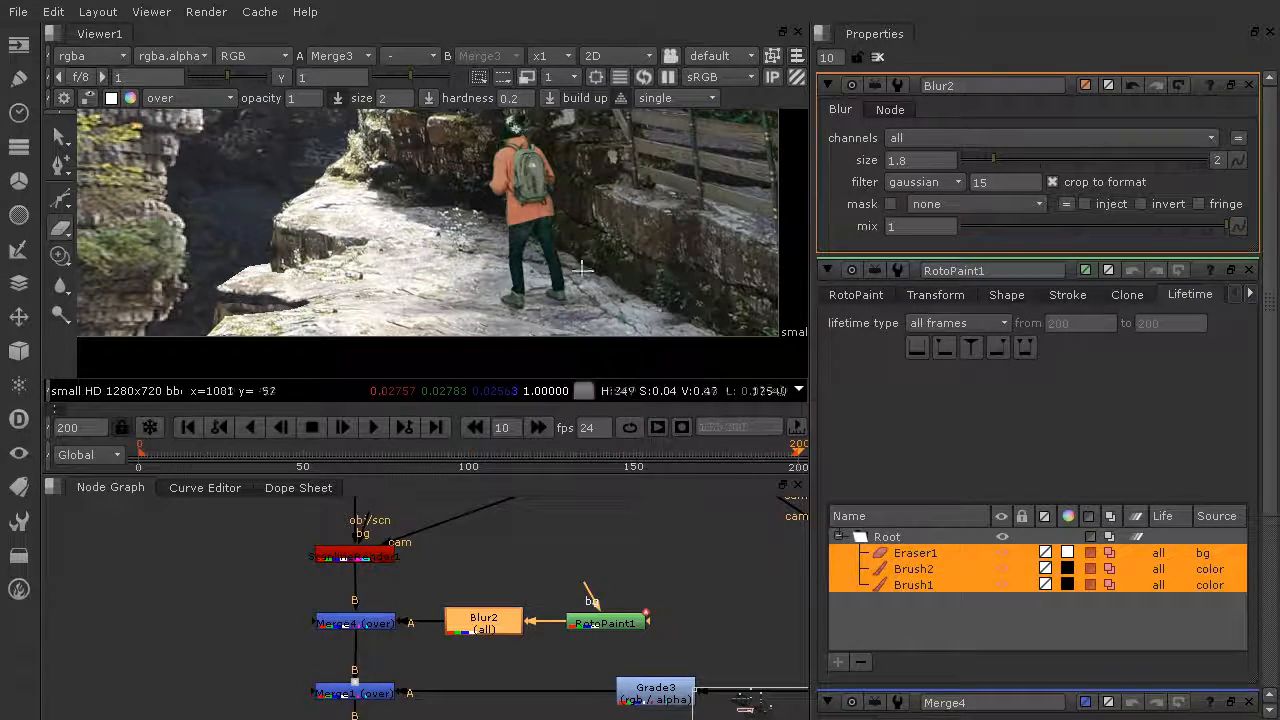
{"action": "left_click", "coordinate": [358, 623]}
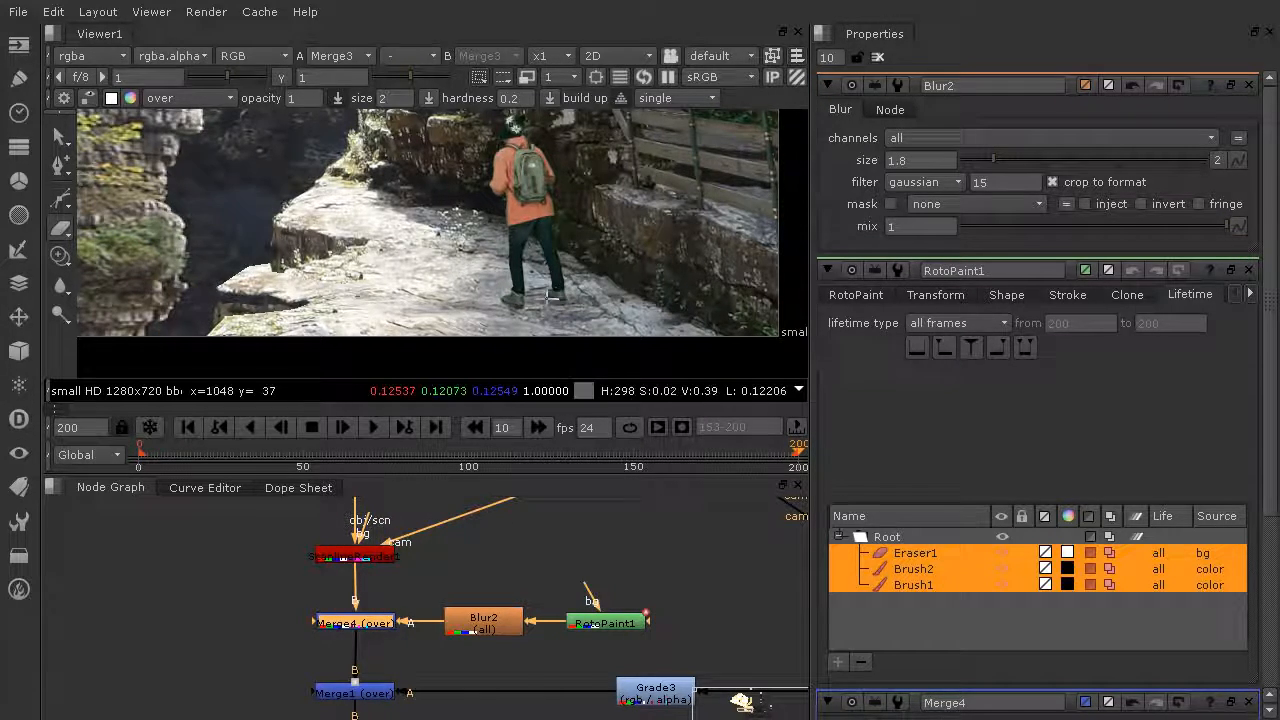
{"action": "scroll", "coordinate": [575, 318], "scroll_direction": "up", "scroll_amount": 3}
{"action": "scroll", "coordinate": [575, 318], "scroll_direction": "up", "scroll_amount": 3}
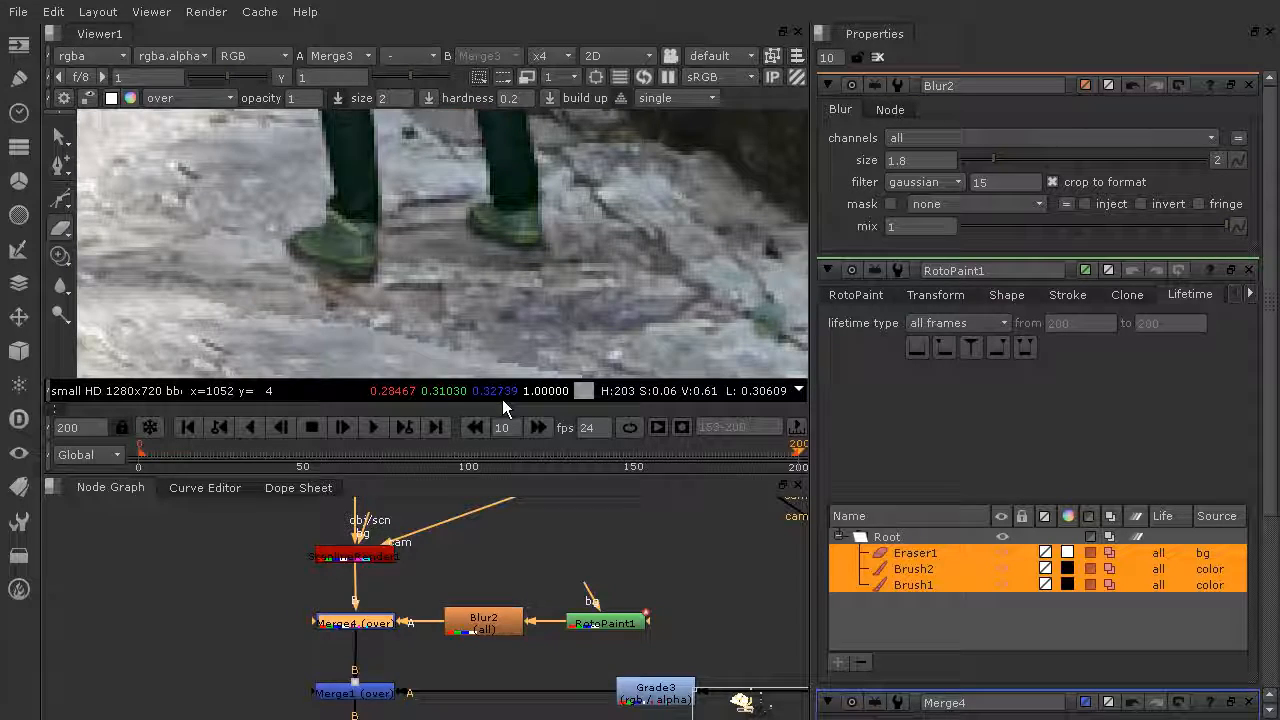
{"action": "left_click", "coordinate": [914, 603]}
{"action": "left_click", "coordinate": [912, 553]}
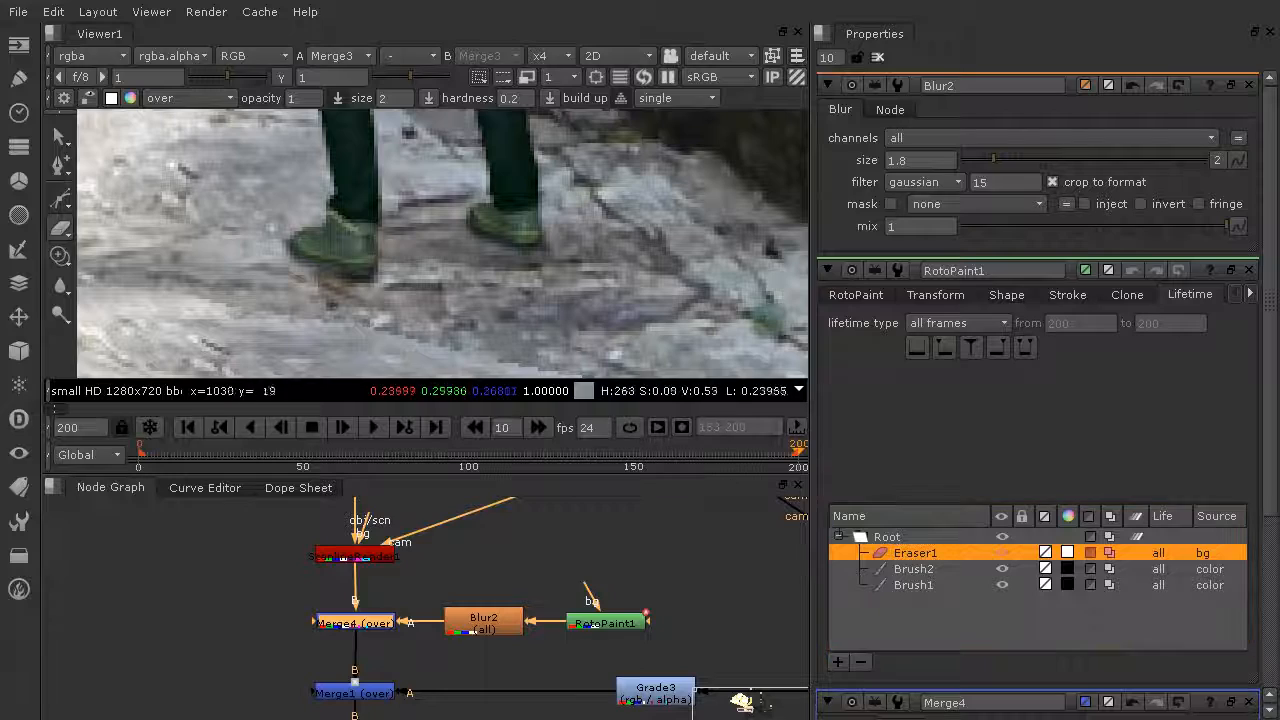
{"action": "mouse_move", "coordinate": [305, 258]}
{"action": "left_mouse_down"}
{"action": "mouse_move", "coordinate": [337, 266]}
{"action": "mouse_move", "coordinate": [320, 262]}
{"action": "left_mouse_up"}
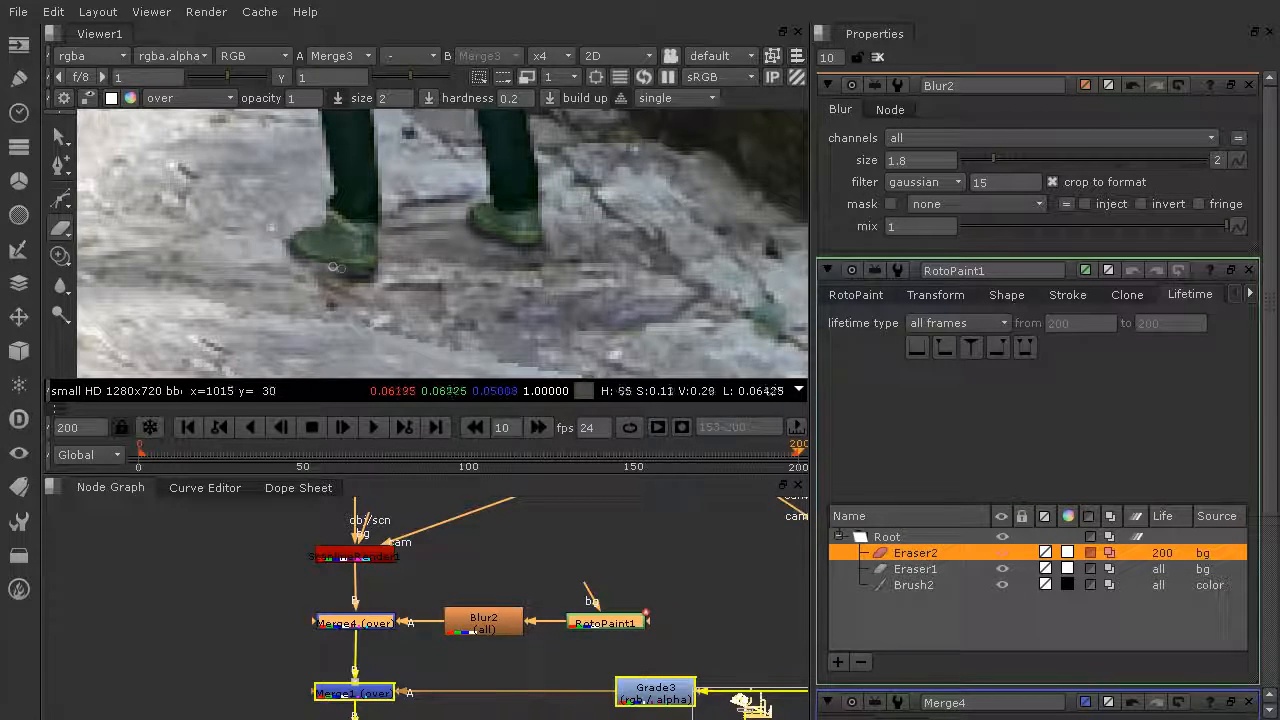
{"action": "key", "text": "ctrl+z"}
- Paint a short black brush stroke under the toe of the nearer boot and set its lifetime type to all frames
{"action": "left_click", "coordinate": [62, 227]}
{"action": "left_click", "coordinate": [114, 230]}
{"action": "mouse_move", "coordinate": [312, 256]}
{"action": "left_mouse_down"}
{"action": "mouse_move", "coordinate": [338, 264]}
{"action": "mouse_move", "coordinate": [309, 258]}
{"action": "left_mouse_up"}
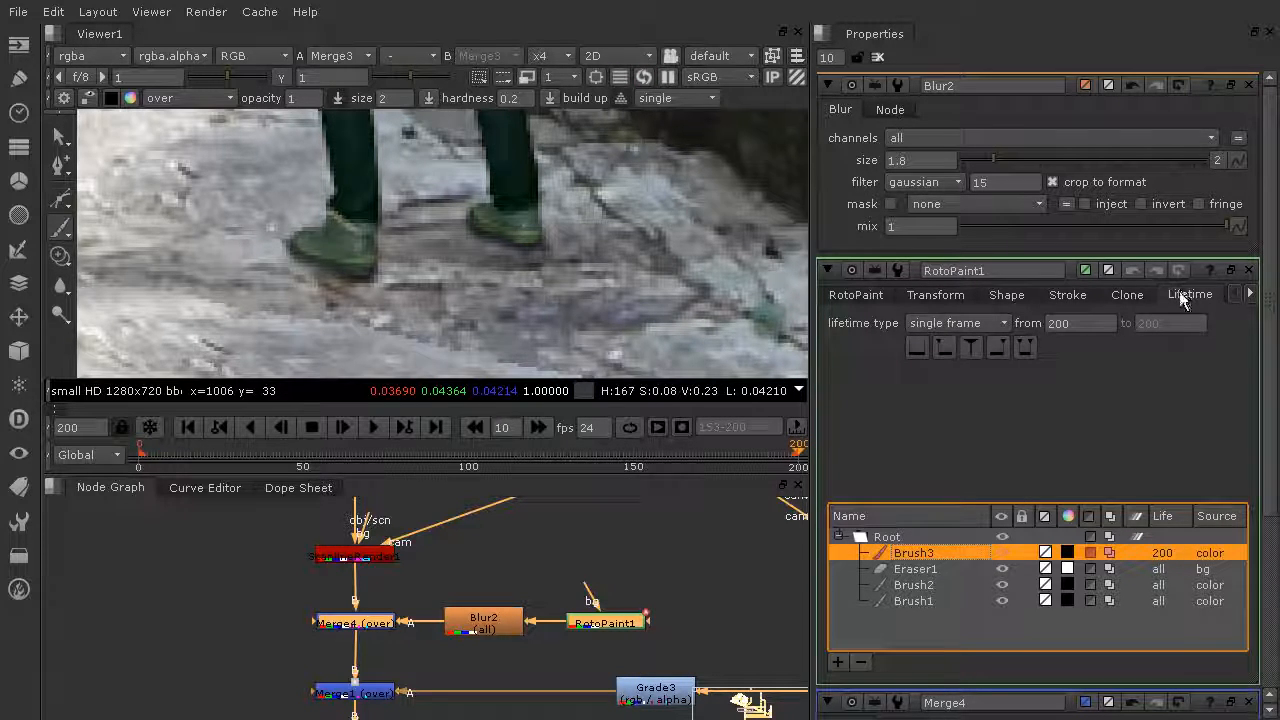
{"action": "left_click", "coordinate": [984, 329]}
{"action": "left_click", "coordinate": [961, 292]}
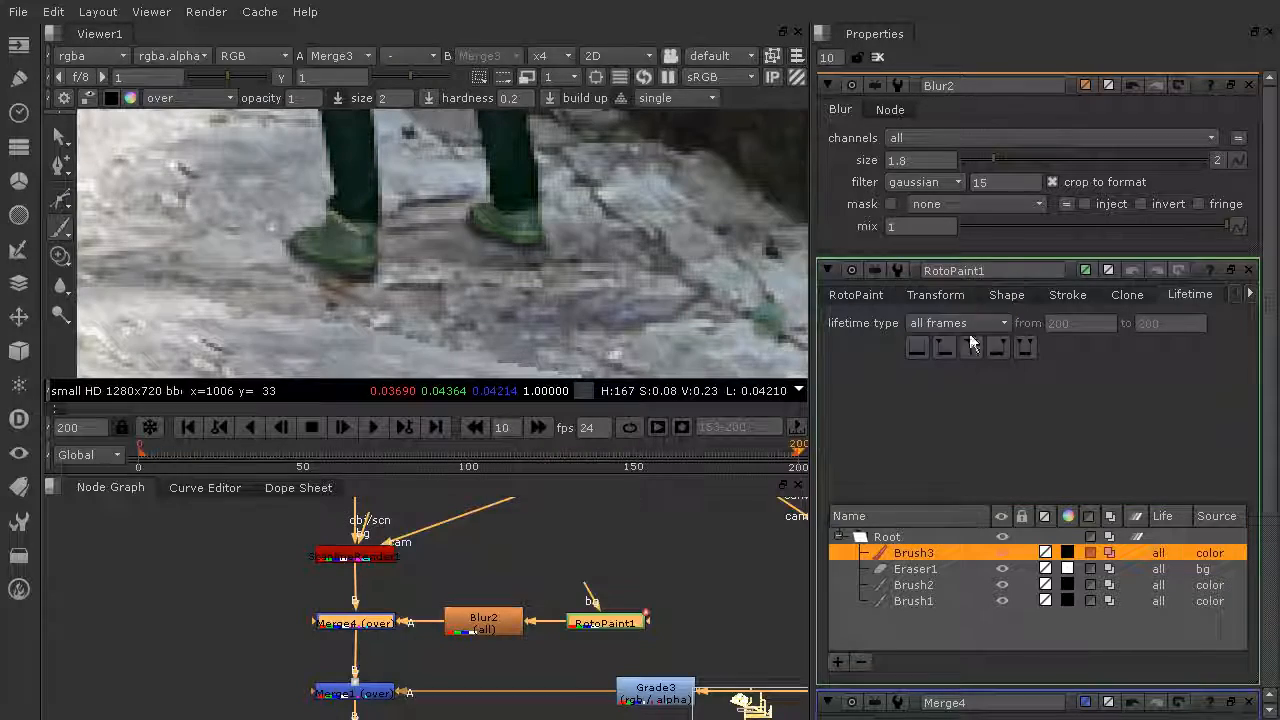
{"action": "scroll", "coordinate": [536, 251], "scroll_direction": "down", "scroll_amount": 10}
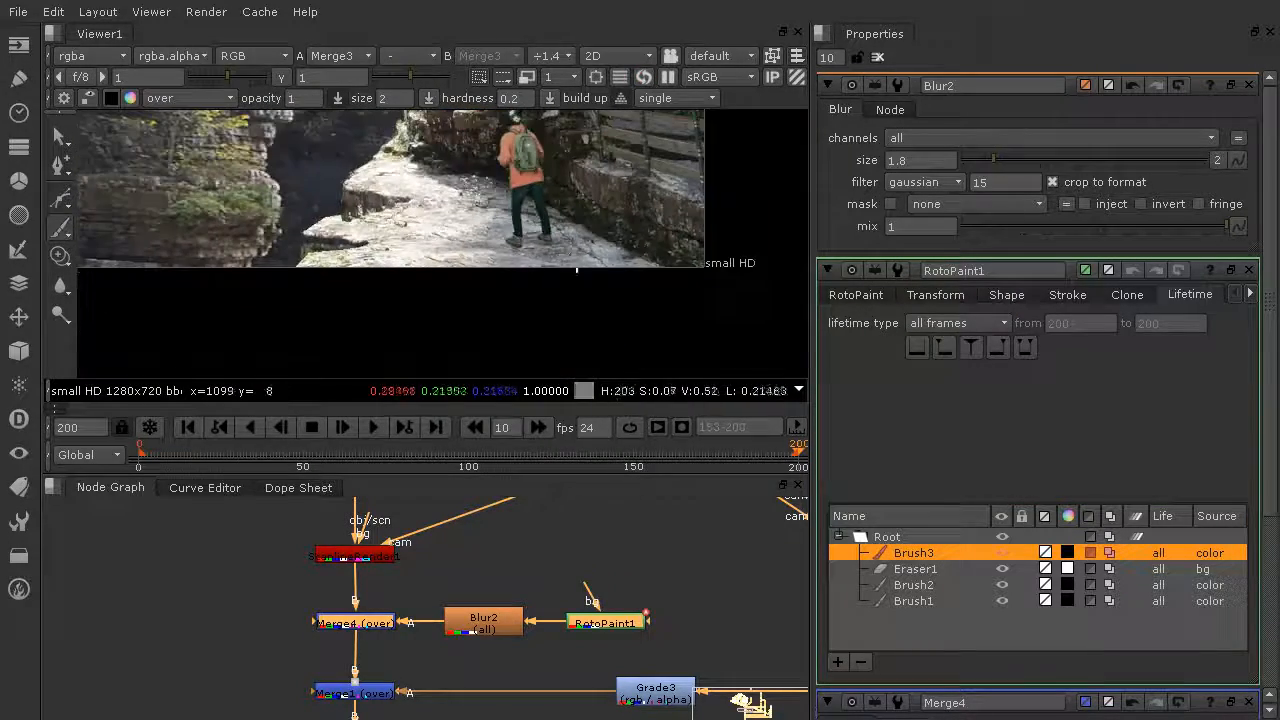
{"action": "middle_click_drag", "start_coordinate": [592, 228], "coordinate": [617, 287]}
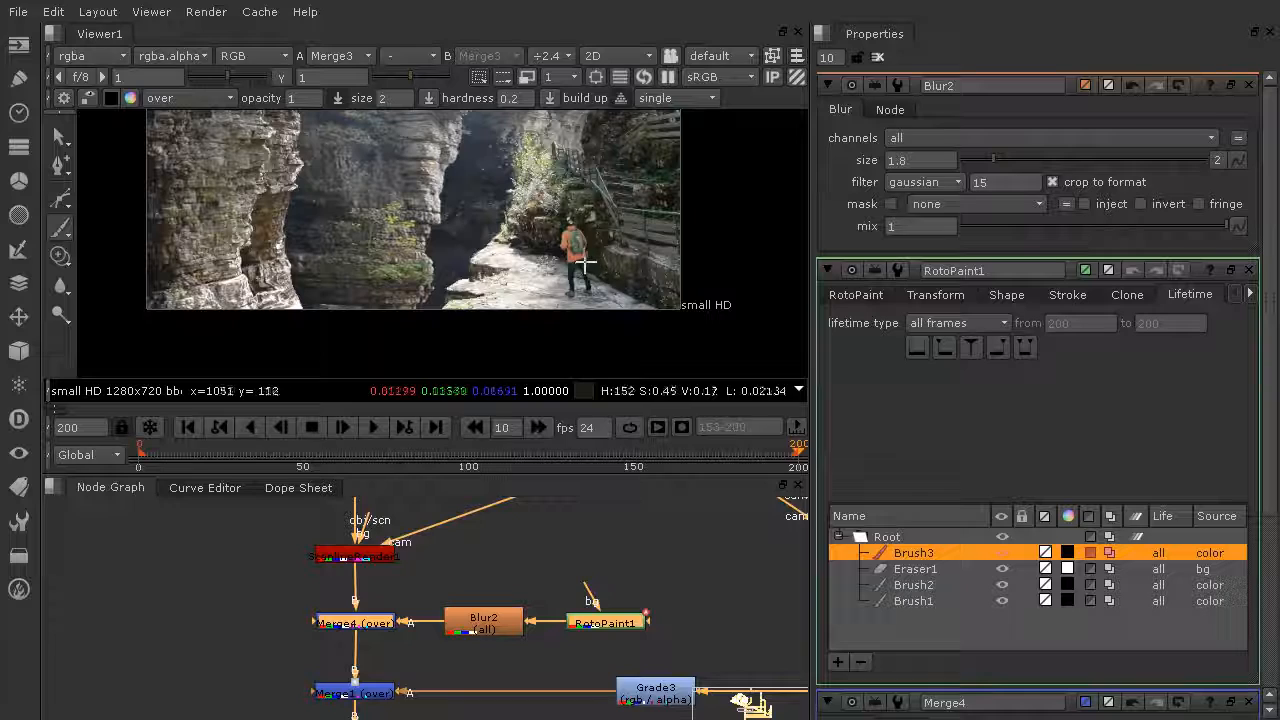
- Close all open node properties, locate the foreground rock branch in the node tree and go to frame 28
{"action": "left_click", "coordinate": [880, 57]}
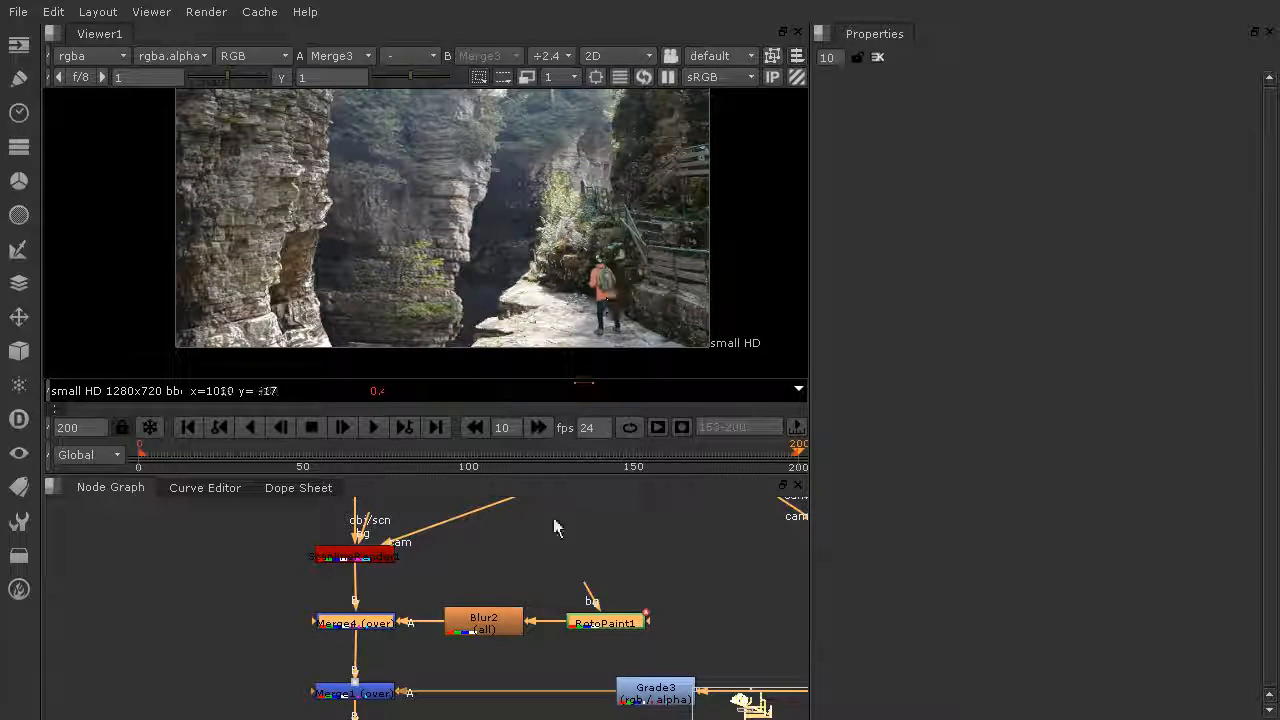
{"action": "scroll", "coordinate": [646, 602], "scroll_direction": "down", "scroll_amount": 4}
{"action": "middle_click_drag", "start_coordinate": [646, 602], "coordinate": [414, 504]}
{"action": "scroll", "coordinate": [723, 627], "scroll_direction": "down", "scroll_amount": 3}
{"action": "middle_click_drag", "start_coordinate": [723, 627], "coordinate": [455, 576]}
{"action": "scroll", "coordinate": [580, 548], "scroll_direction": "down", "scroll_amount": 4}
{"action": "scroll", "coordinate": [569, 538], "scroll_direction": "down", "scroll_amount": 1}
{"action": "middle_click_drag", "start_coordinate": [572, 579], "coordinate": [634, 560]}
{"action": "scroll", "coordinate": [634, 606], "scroll_direction": "up", "scroll_amount": 5}
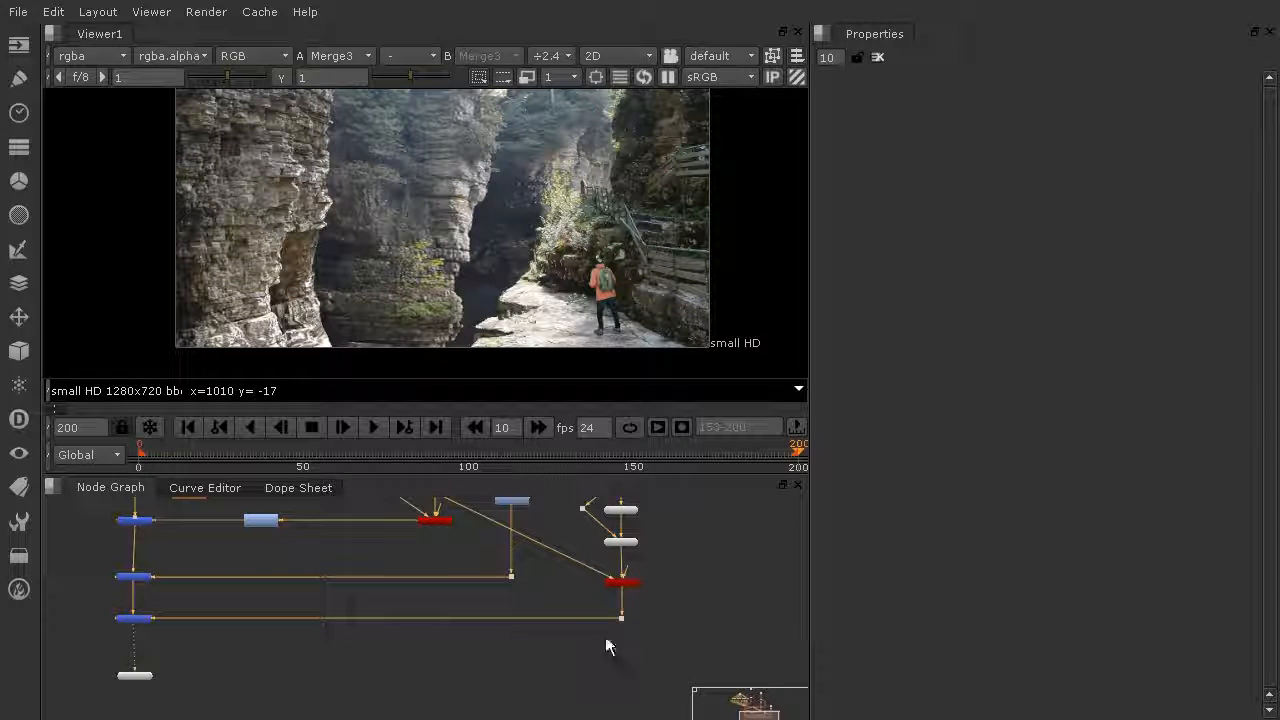
{"action": "left_click", "coordinate": [232, 452]}
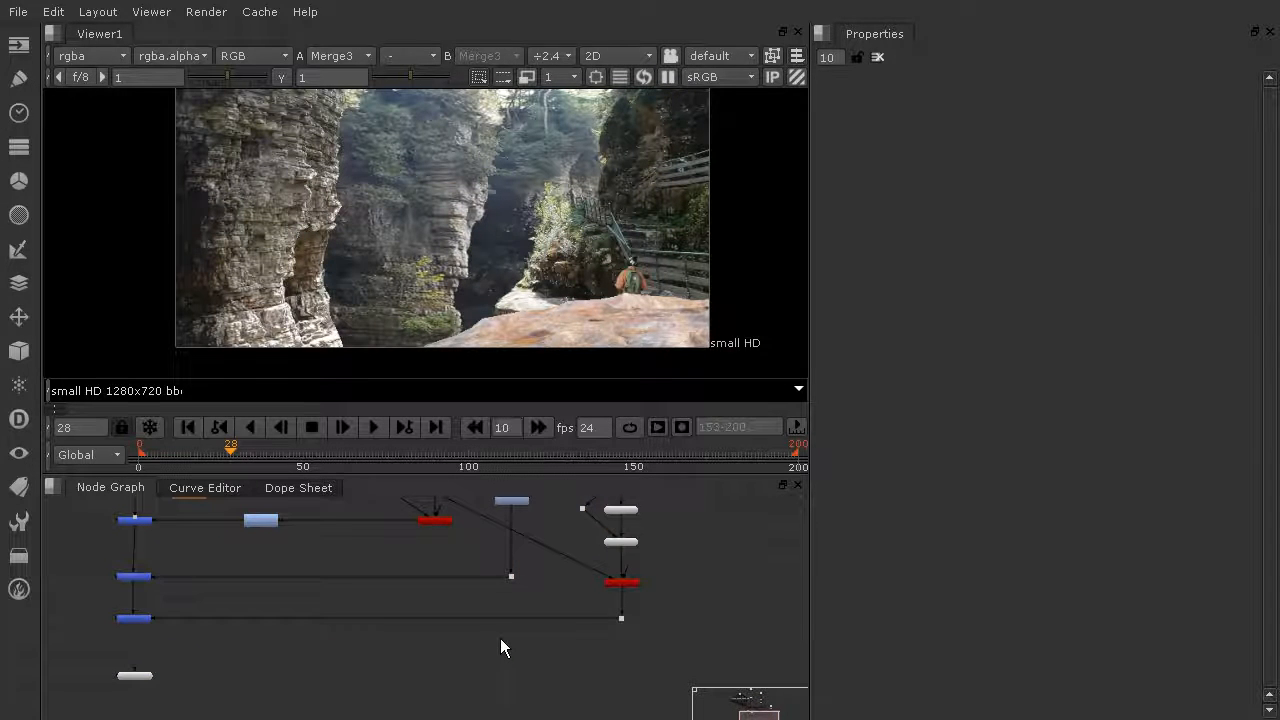
- Insert a Grade node on the foreground rock's branch, just before the last merge
{"action": "key", "text": "Tab"}
{"action": "type", "text": "gra"}
{"action": "left_click", "coordinate": [446, 663]}
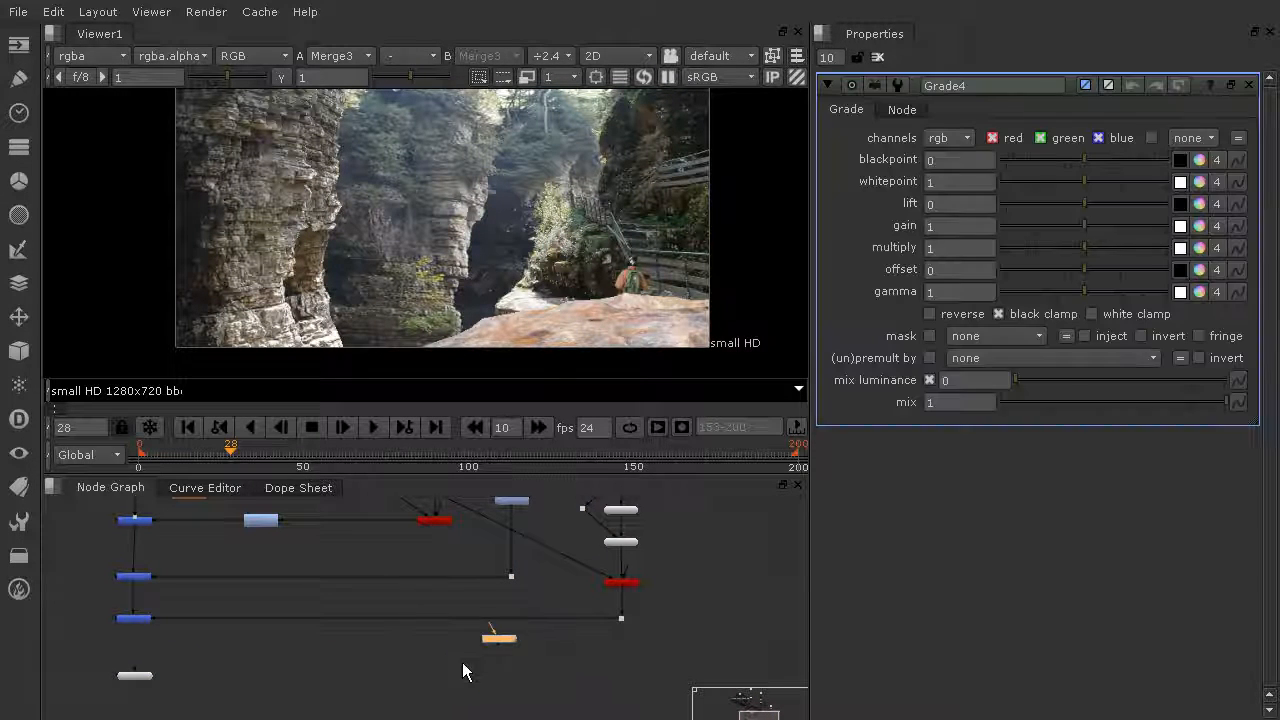
{"action": "left_click_drag", "start_coordinate": [496, 640], "coordinate": [488, 619]}
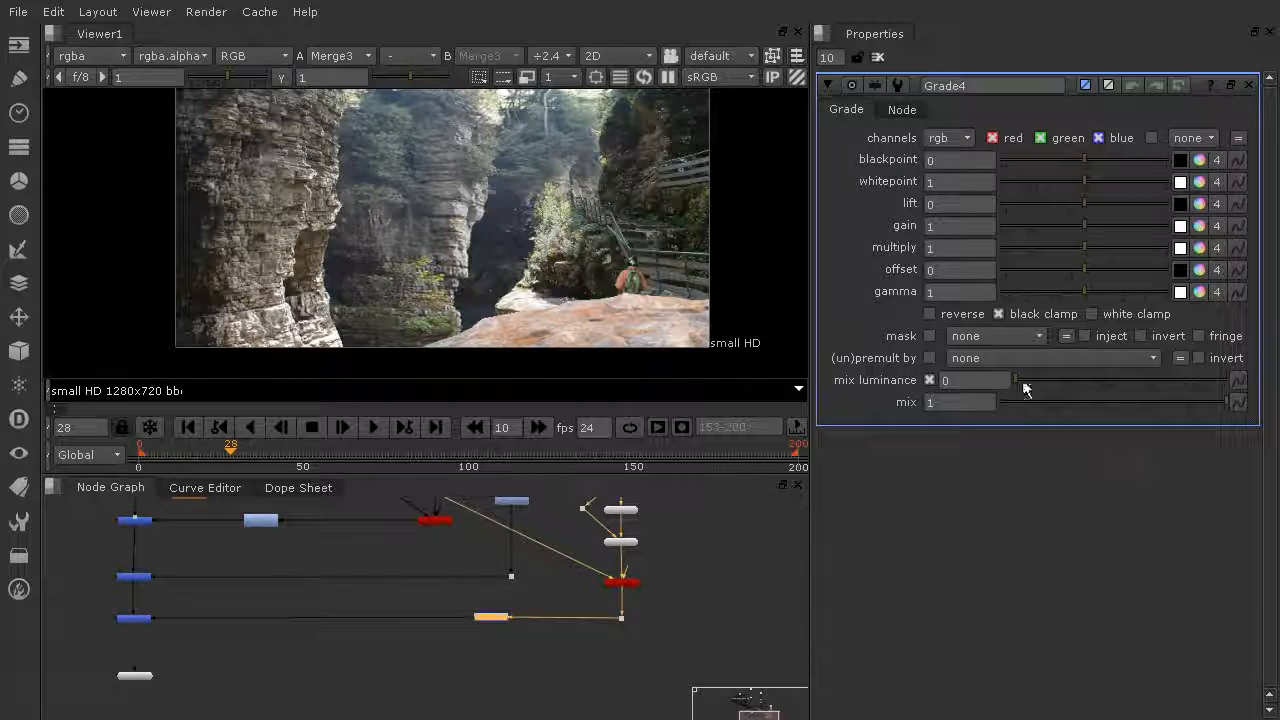
- Sample the new Grade's blackpoint from a small area of the darkest shadow at the base of the background rocks
{"action": "left_click", "coordinate": [1182, 162]}
{"action": "scroll", "coordinate": [582, 280], "scroll_direction": "up", "scroll_amount": 5}
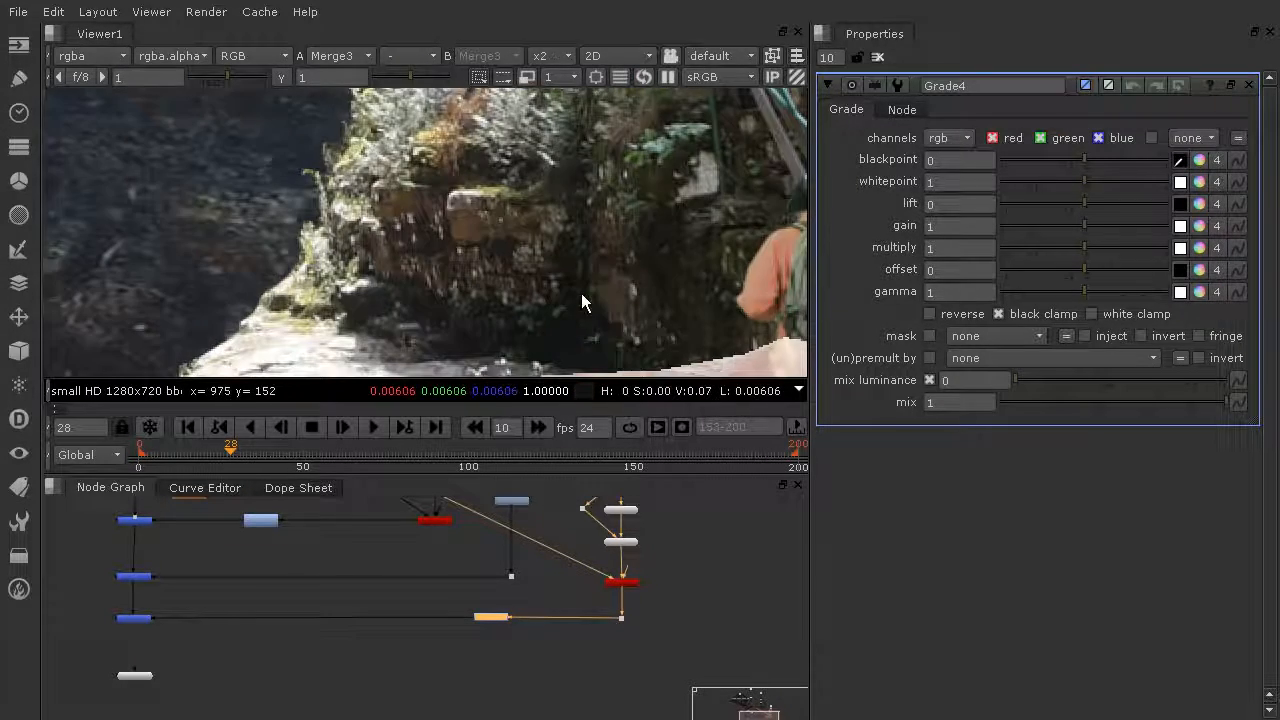
{"action": "left_click", "coordinate": [552, 337], "text": "ctrl"}
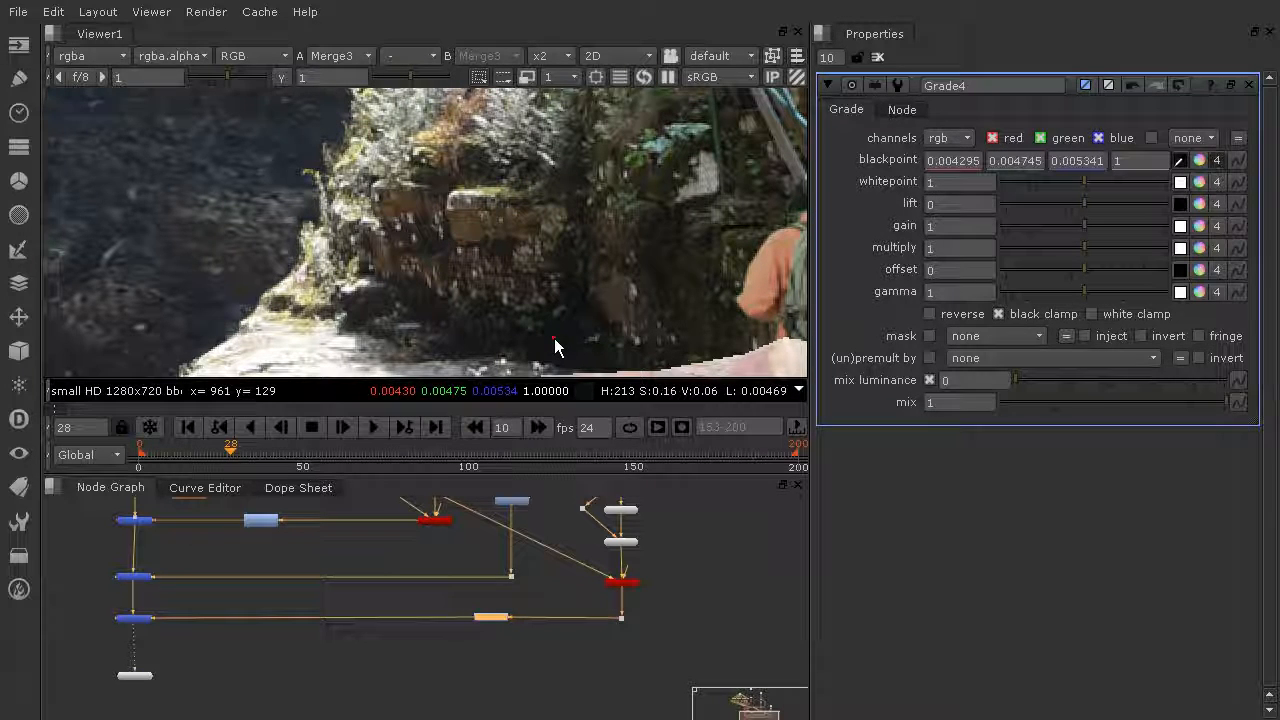
{"action": "left_click_drag", "start_coordinate": [550, 338], "coordinate": [570, 354], "text": "ctrl+shift"}
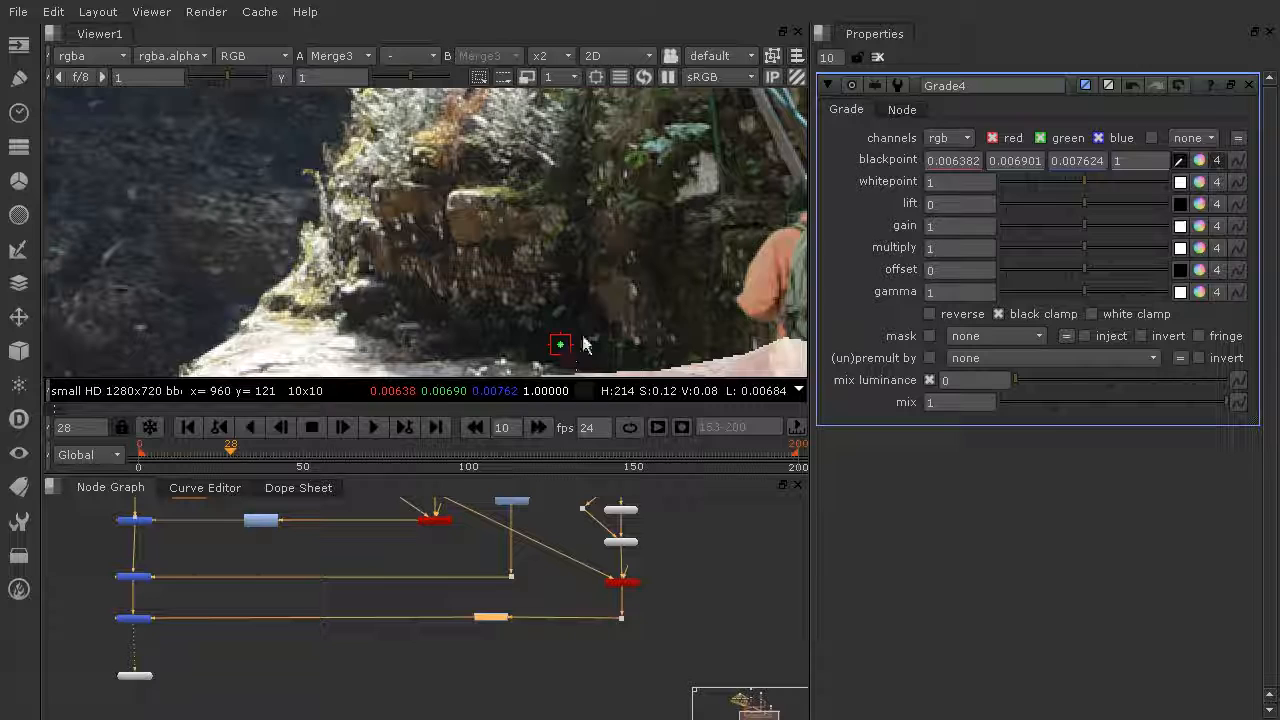
- Sample the Grade's whitepoint from a small sunlit patch of the background ledge
{"action": "left_click", "coordinate": [1180, 183]}
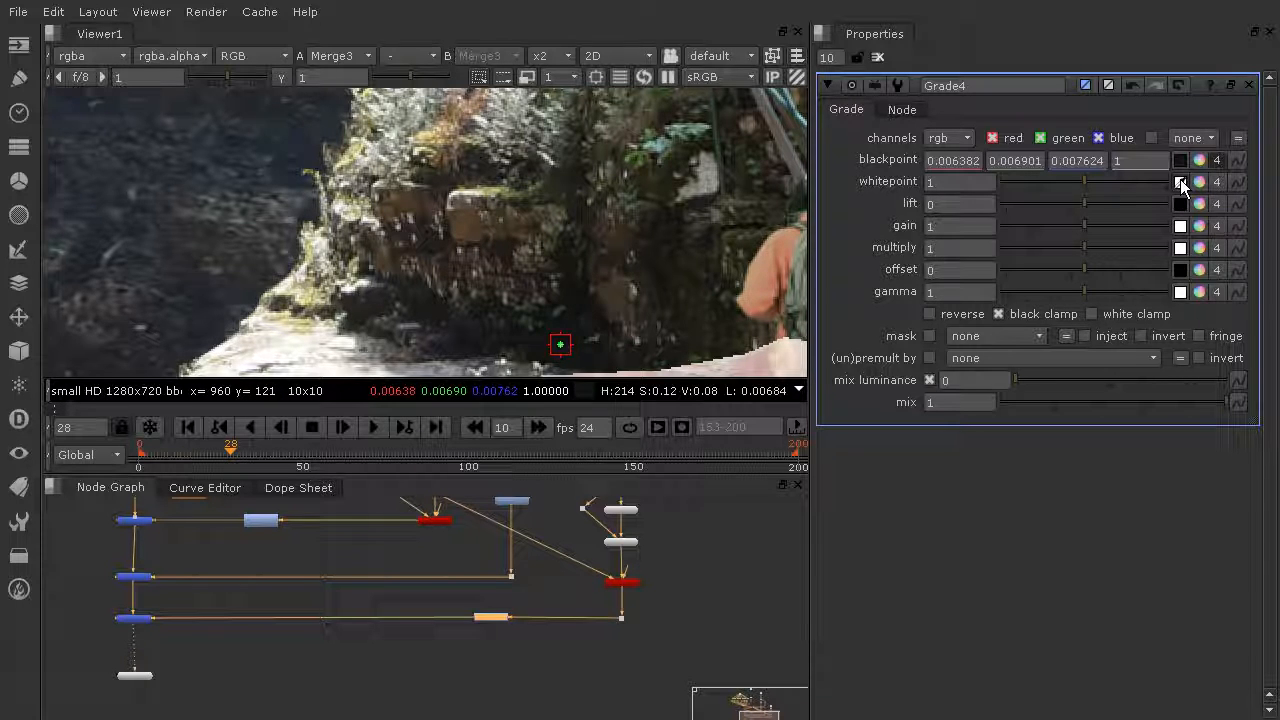
{"action": "left_click", "coordinate": [343, 342], "text": "ctrl"}
{"action": "left_click_drag", "start_coordinate": [343, 342], "coordinate": [349, 344], "text": "ctrl+shift"}
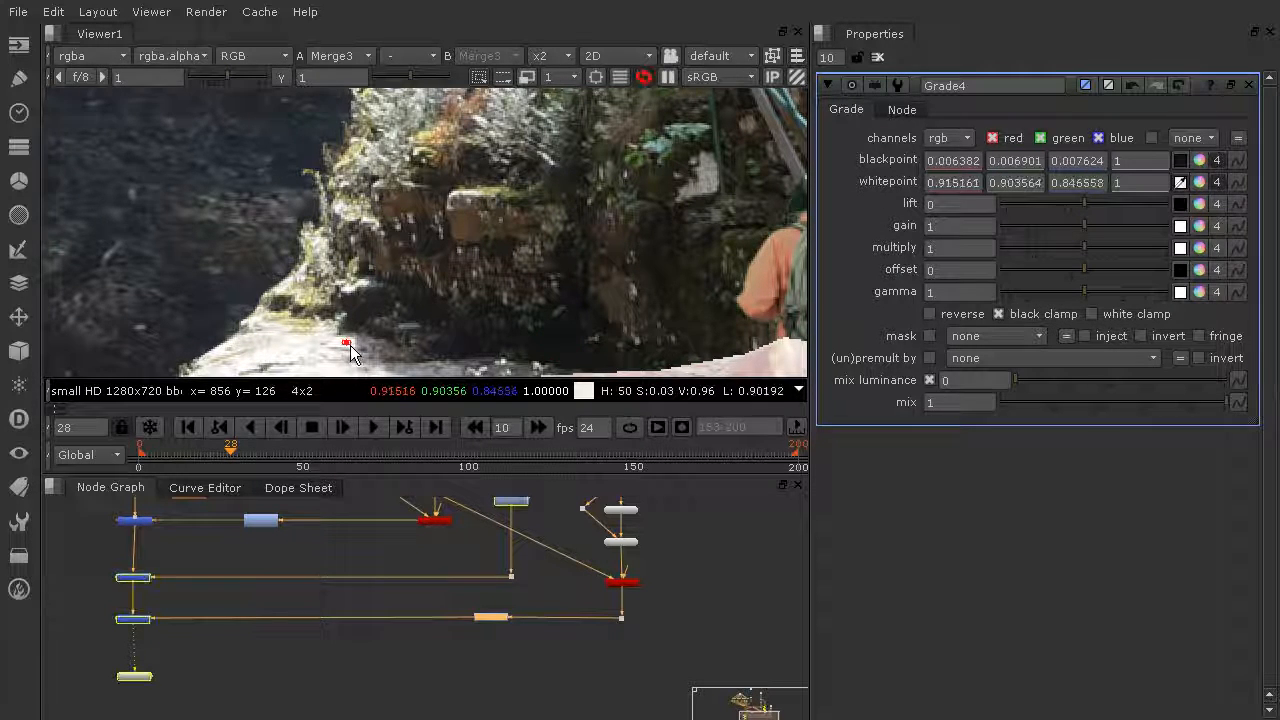
- Compare the foreground rock with Grade4 disabled and enabled in the full frame
{"action": "scroll", "coordinate": [675, 308], "scroll_direction": "down", "scroll_amount": 2}
{"action": "scroll", "coordinate": [680, 309], "scroll_direction": "down", "scroll_amount": 5}
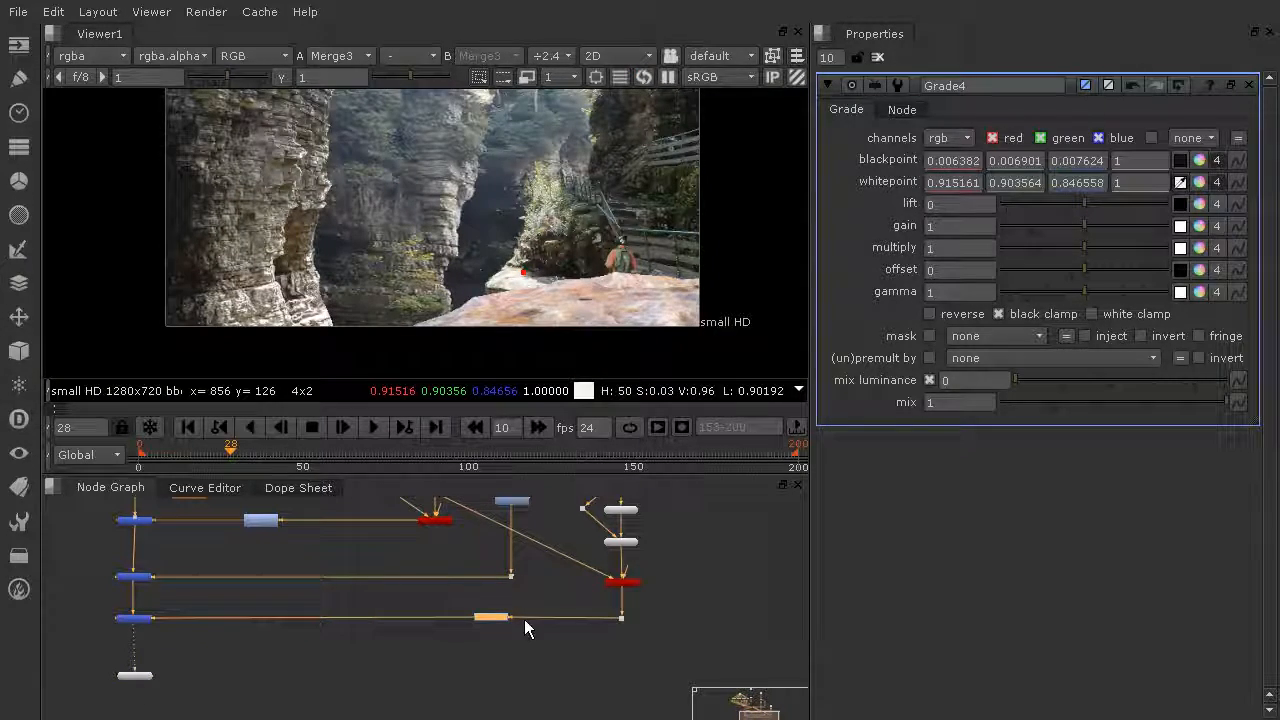
{"action": "key", "text": "d"}
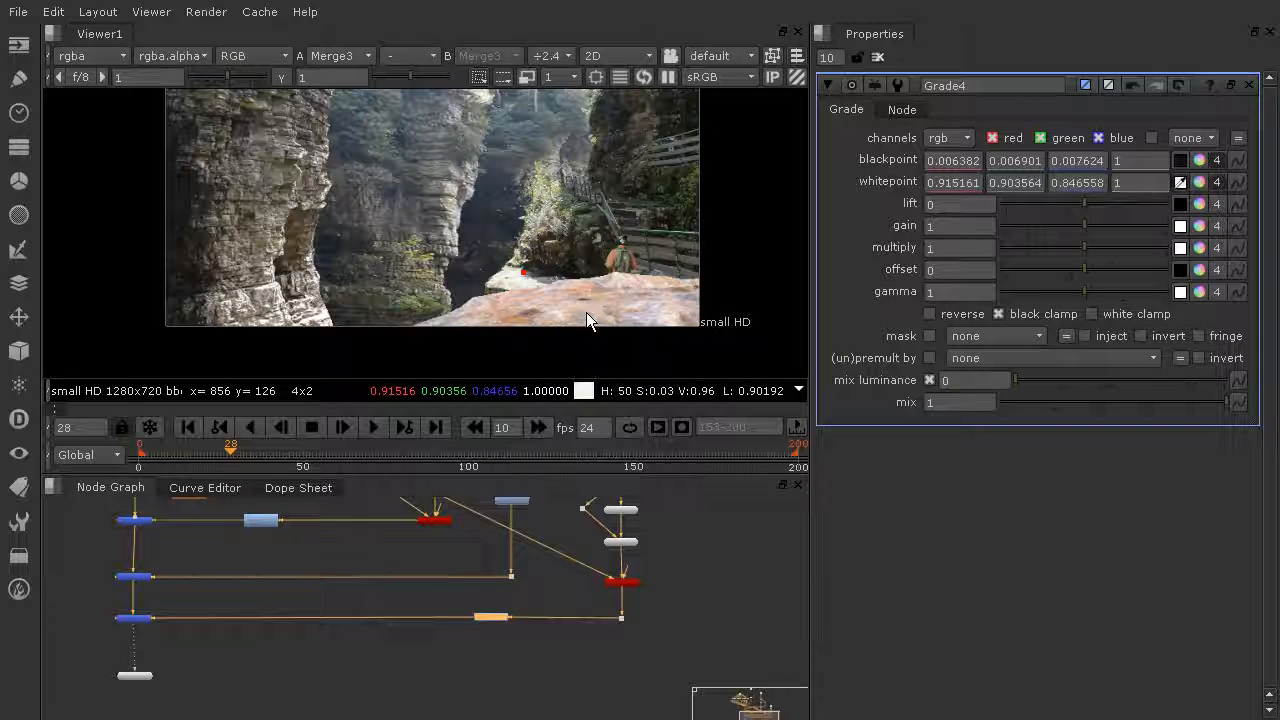
{"action": "key", "text": "d"}
{"action": "left_click", "coordinate": [462, 645]}
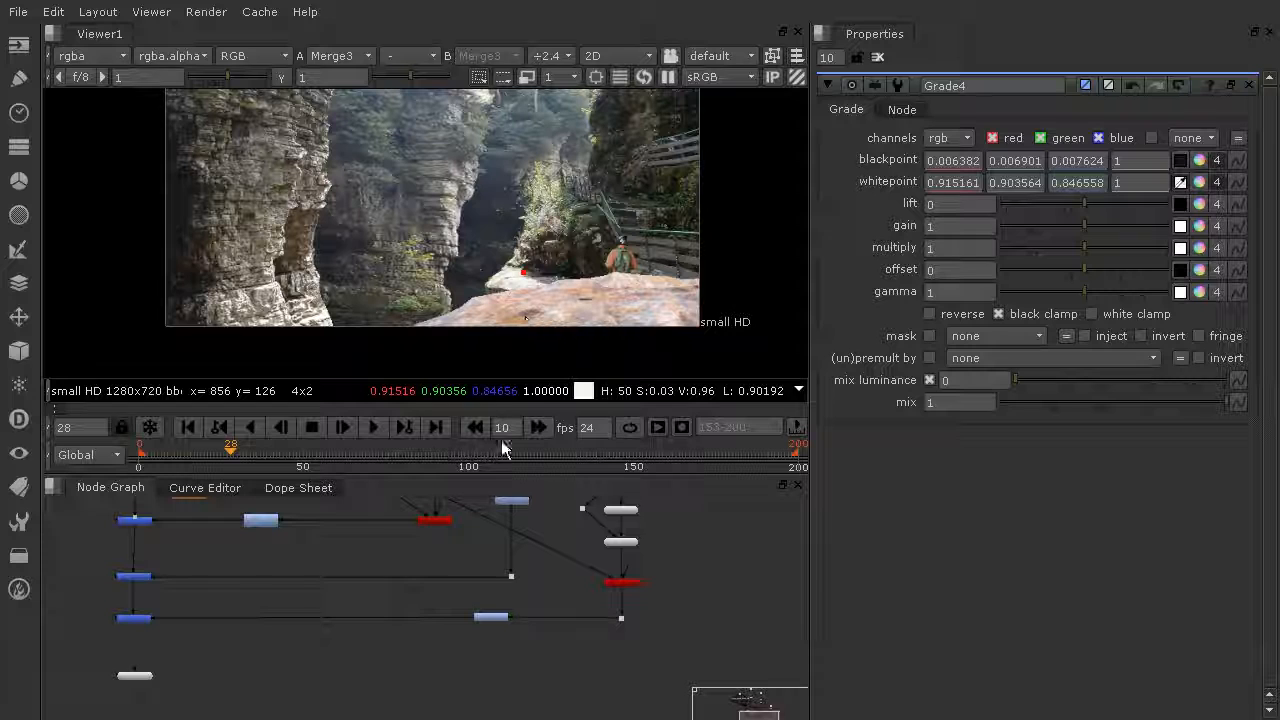
{"action": "left_click", "coordinate": [495, 618]}
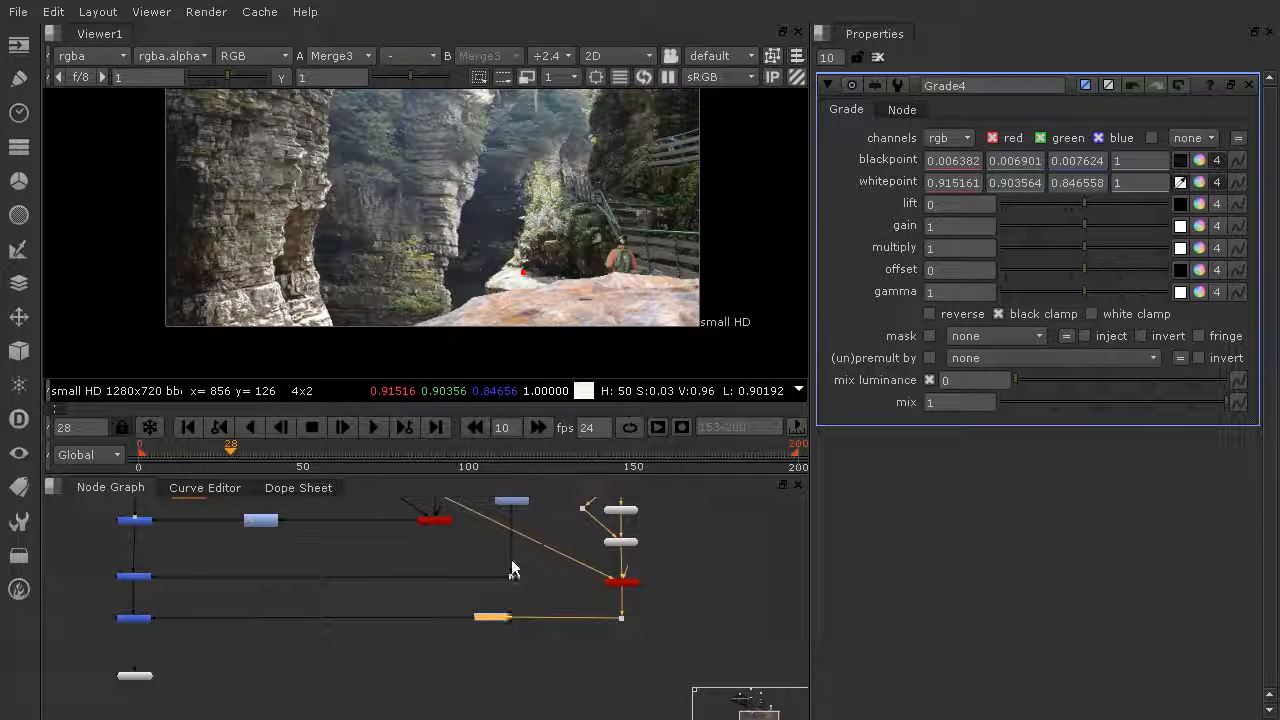
- Insert a second Grade node between Grade4 and the last merge on the foreground rock's branch
{"action": "left_click", "coordinate": [430, 642]}
{"action": "key", "text": "Tab"}
{"action": "type", "text": "grade"}
{"action": "key", "text": "Return"}
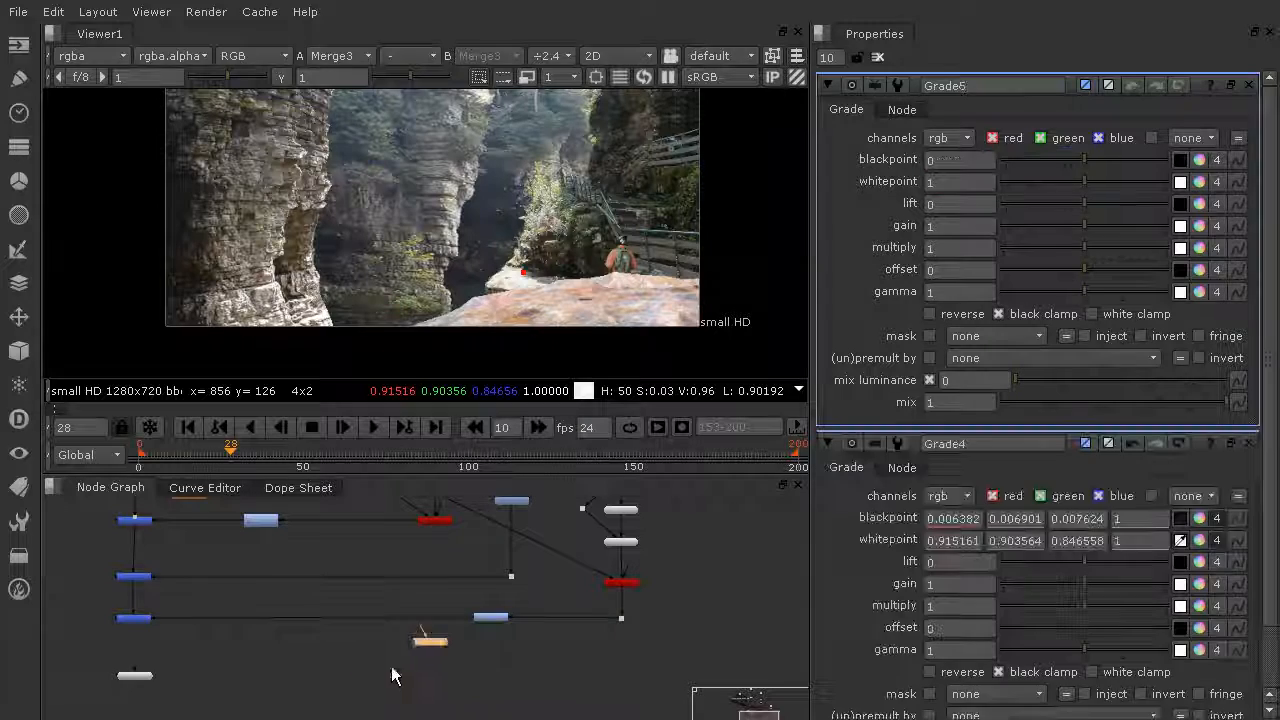
{"action": "left_click_drag", "start_coordinate": [431, 644], "coordinate": [431, 623]}
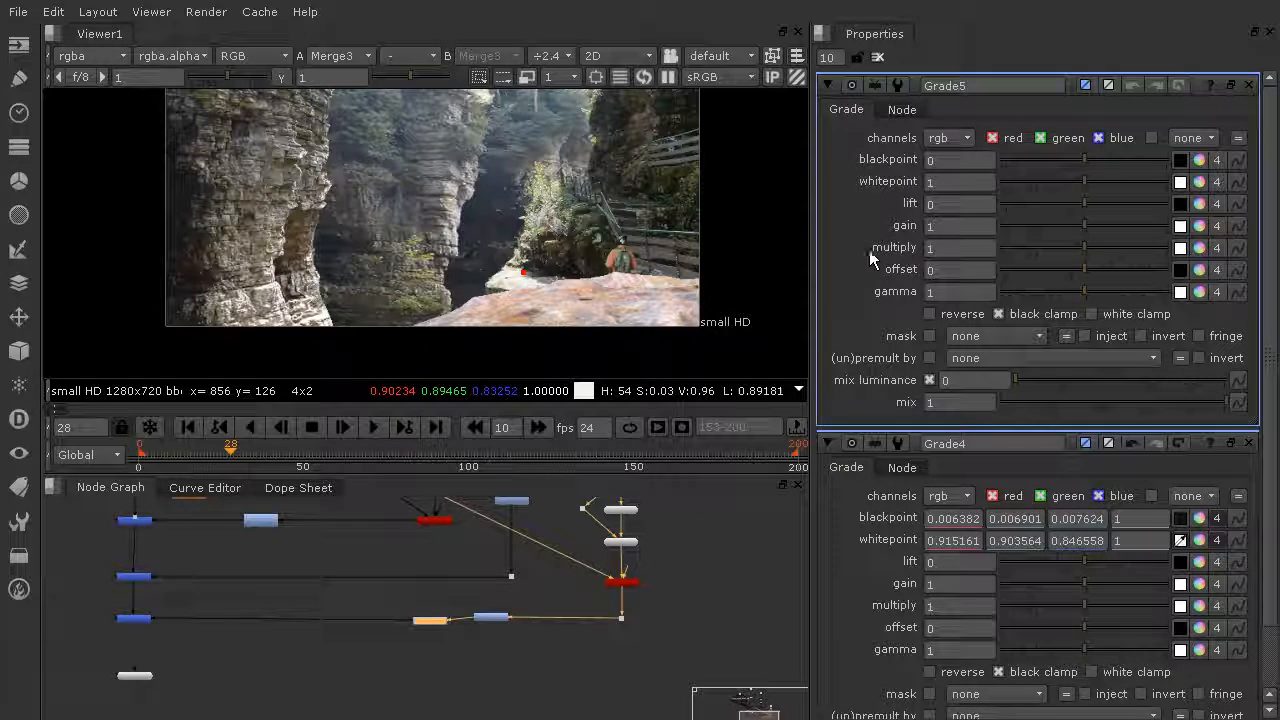
- Darken the foreground rock by setting the second Grade's gain to 0.3
{"action": "left_click_drag", "start_coordinate": [1086, 226], "coordinate": [1049, 225]}
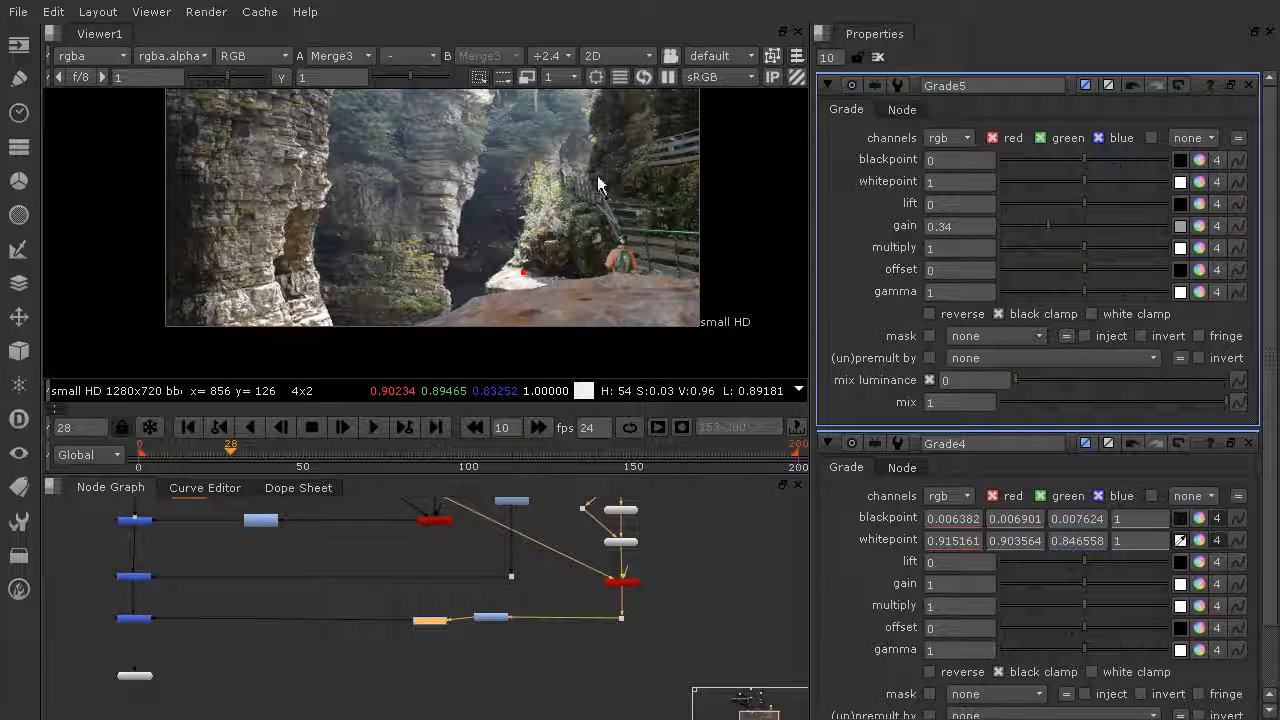
{"action": "left_click", "coordinate": [1046, 224]}
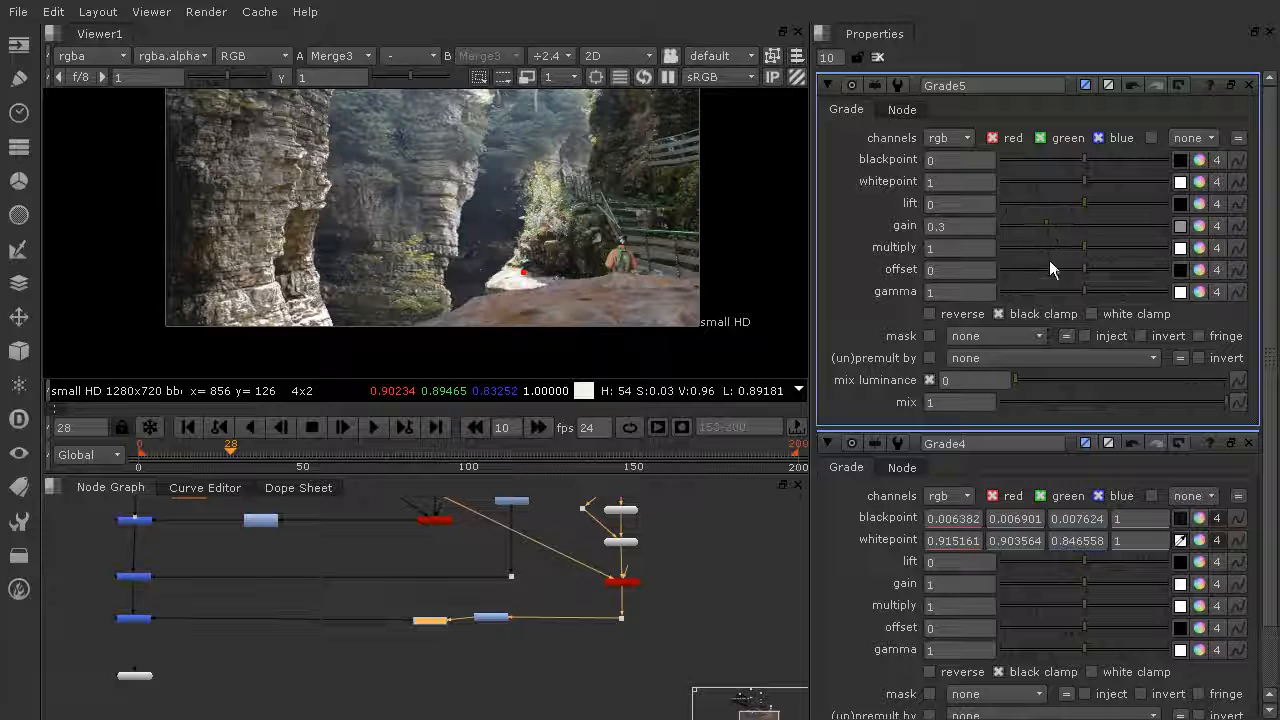
- Insert a Blur node between Grade5 and the last merge on the foreground rock's branch and set its size to 7
{"action": "left_click", "coordinate": [375, 665]}
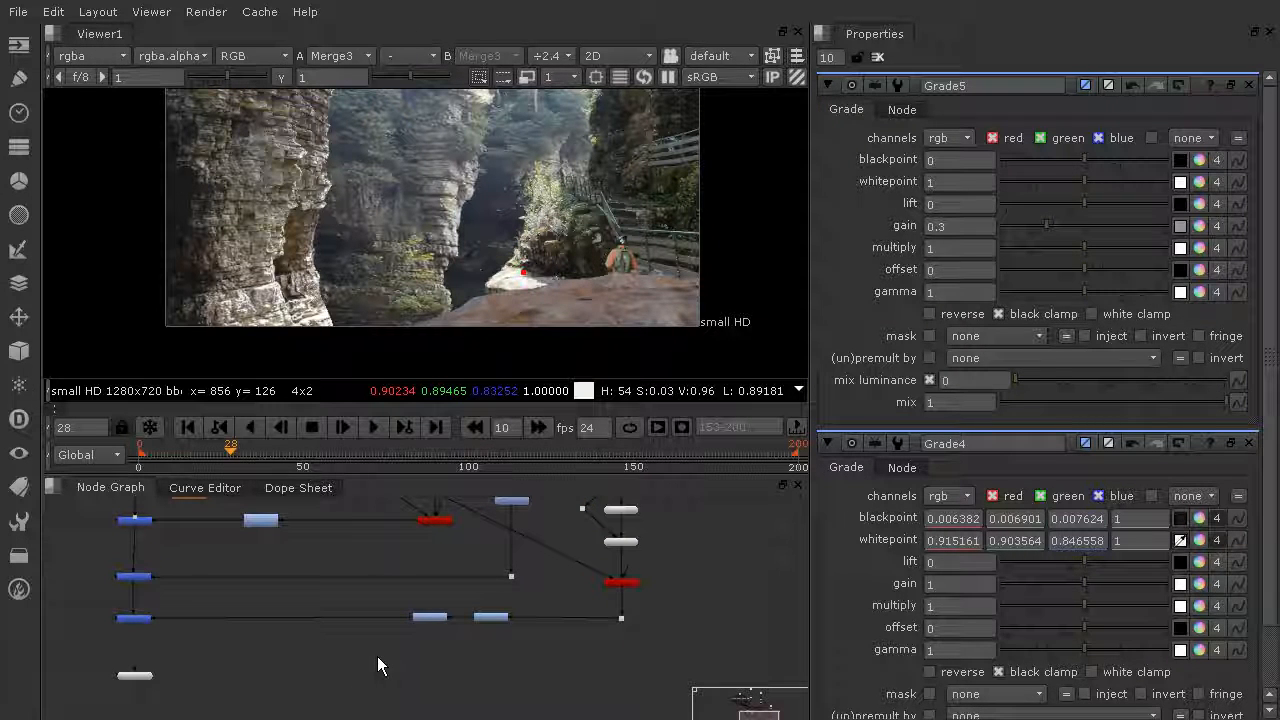
{"action": "key", "text": "Tab"}
{"action": "type", "text": "bl"}
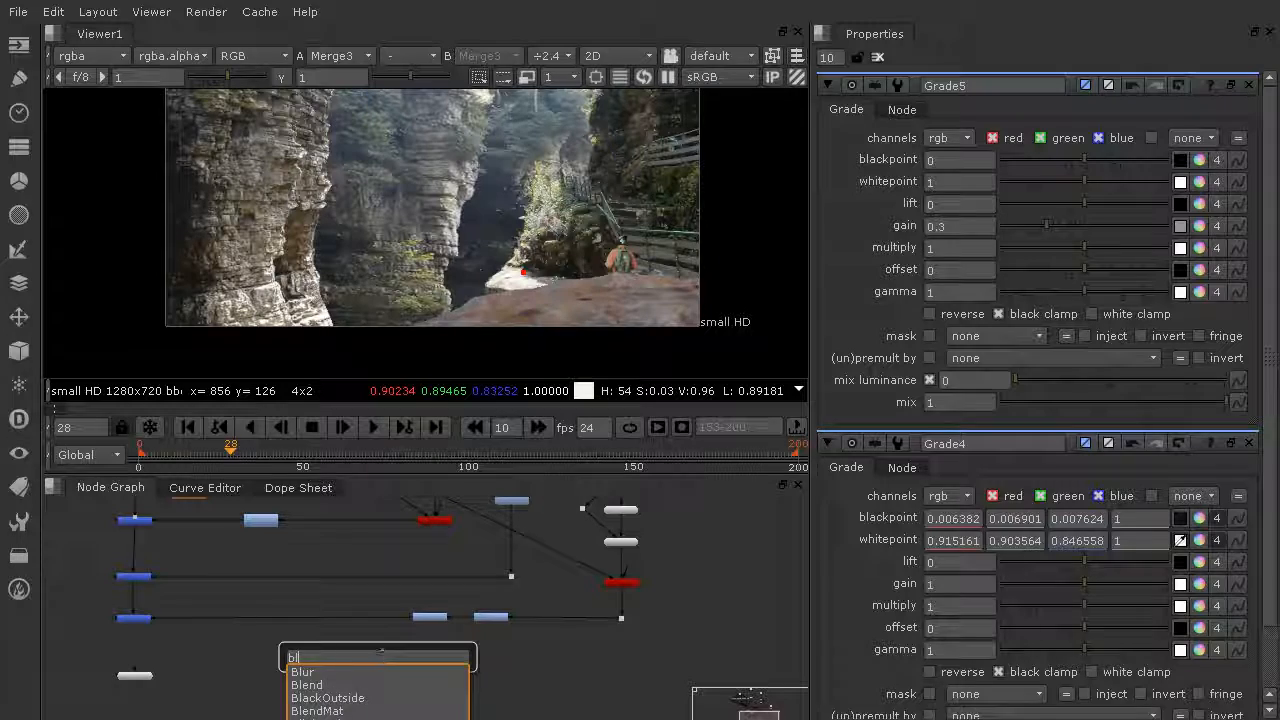
{"action": "key", "text": "Return"}
{"action": "left_click_drag", "start_coordinate": [384, 653], "coordinate": [352, 621]}
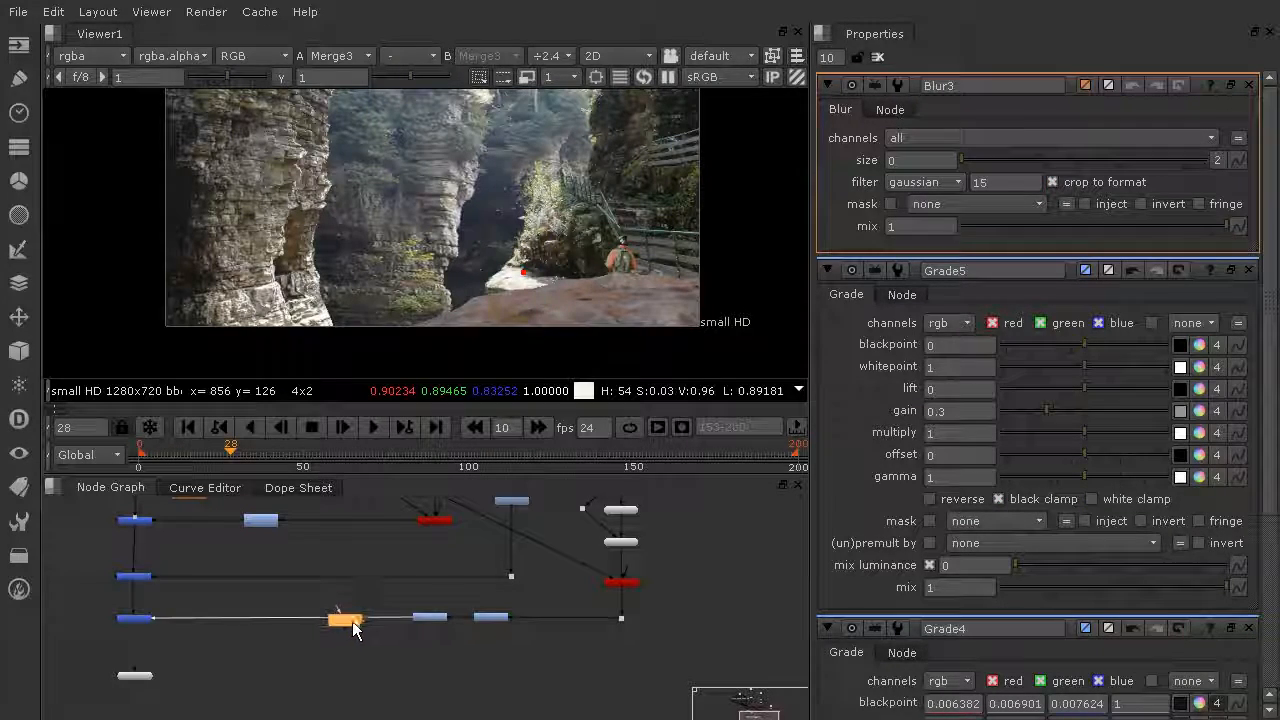
{"action": "left_click_drag", "start_coordinate": [966, 164], "coordinate": [1026, 167]}
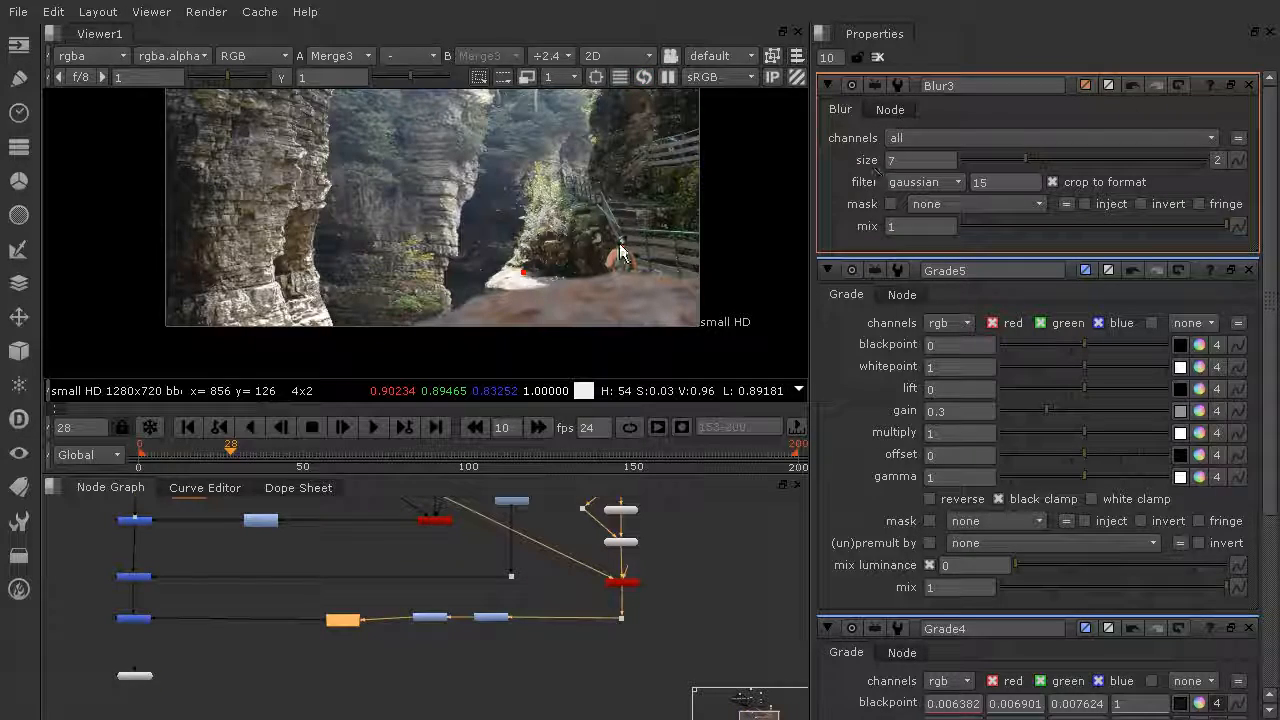
- Review the graded and blurred foreground rock against the plate at several frames across the shot, from frame 1 to frame 170
{"action": "scroll", "coordinate": [630, 254], "scroll_direction": "down", "scroll_amount": 1}
{"action": "middle_click_drag", "start_coordinate": [594, 193], "coordinate": [594, 215]}
{"action": "left_click_drag", "start_coordinate": [310, 461], "coordinate": [141, 459]}
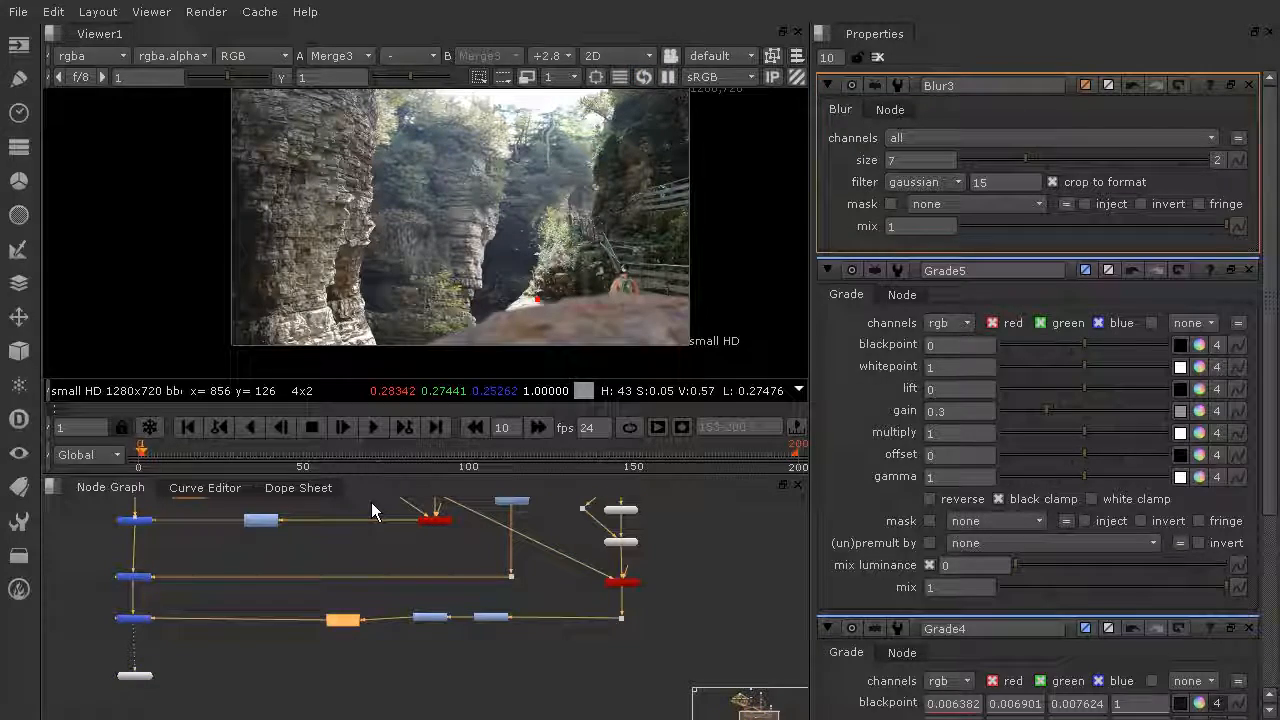
{"action": "left_click", "coordinate": [259, 461]}
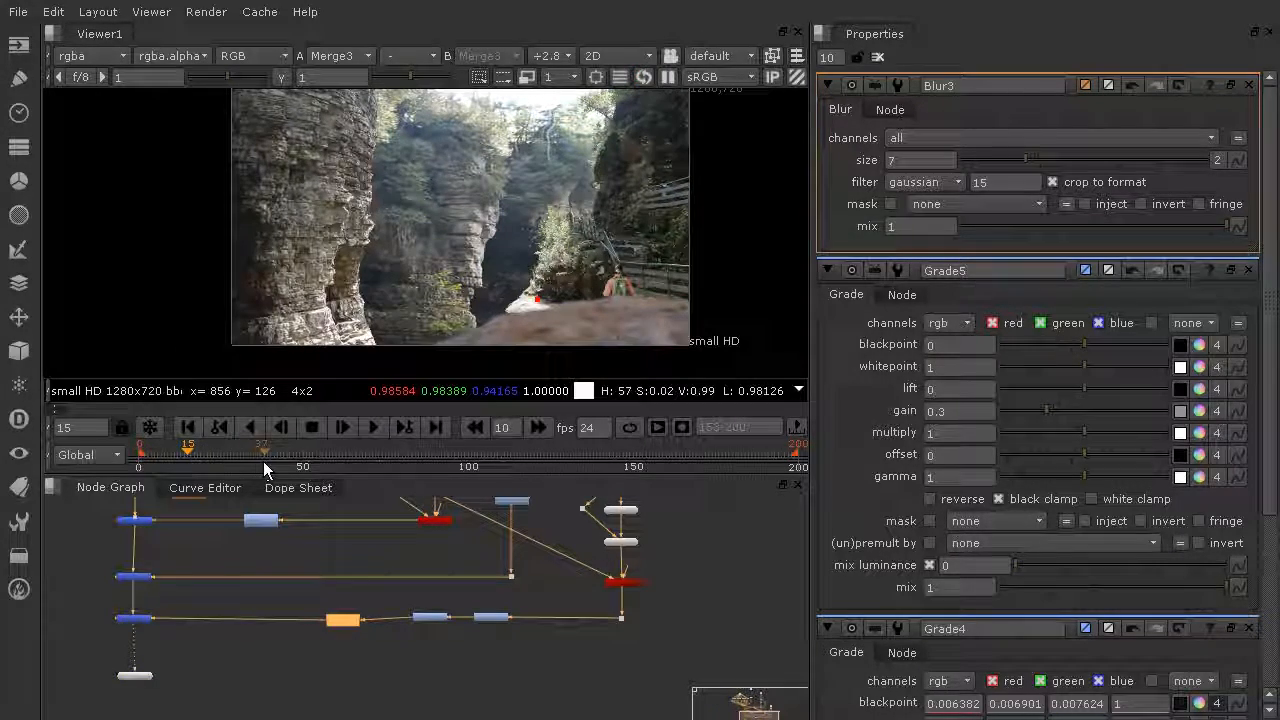
{"action": "left_click", "coordinate": [342, 465]}
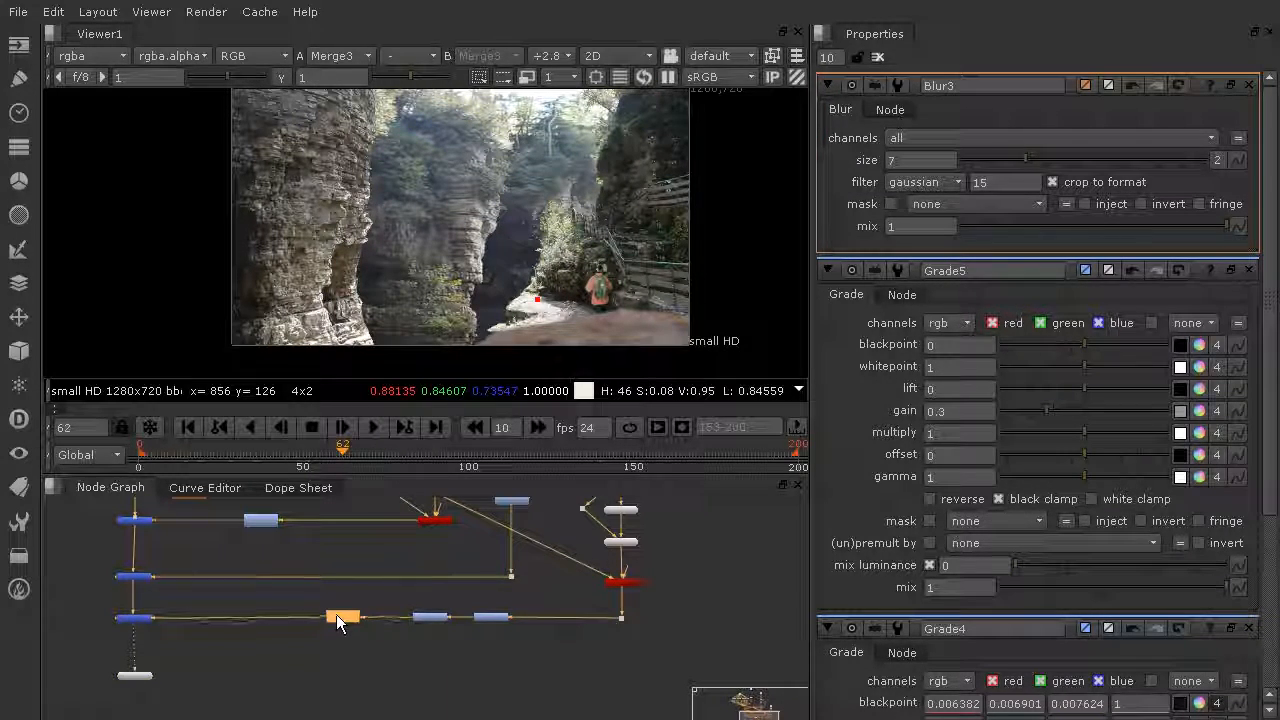
{"action": "scroll", "coordinate": [451, 641], "scroll_direction": "up", "scroll_amount": 4}
{"action": "middle_click_drag", "start_coordinate": [477, 613], "coordinate": [496, 632]}
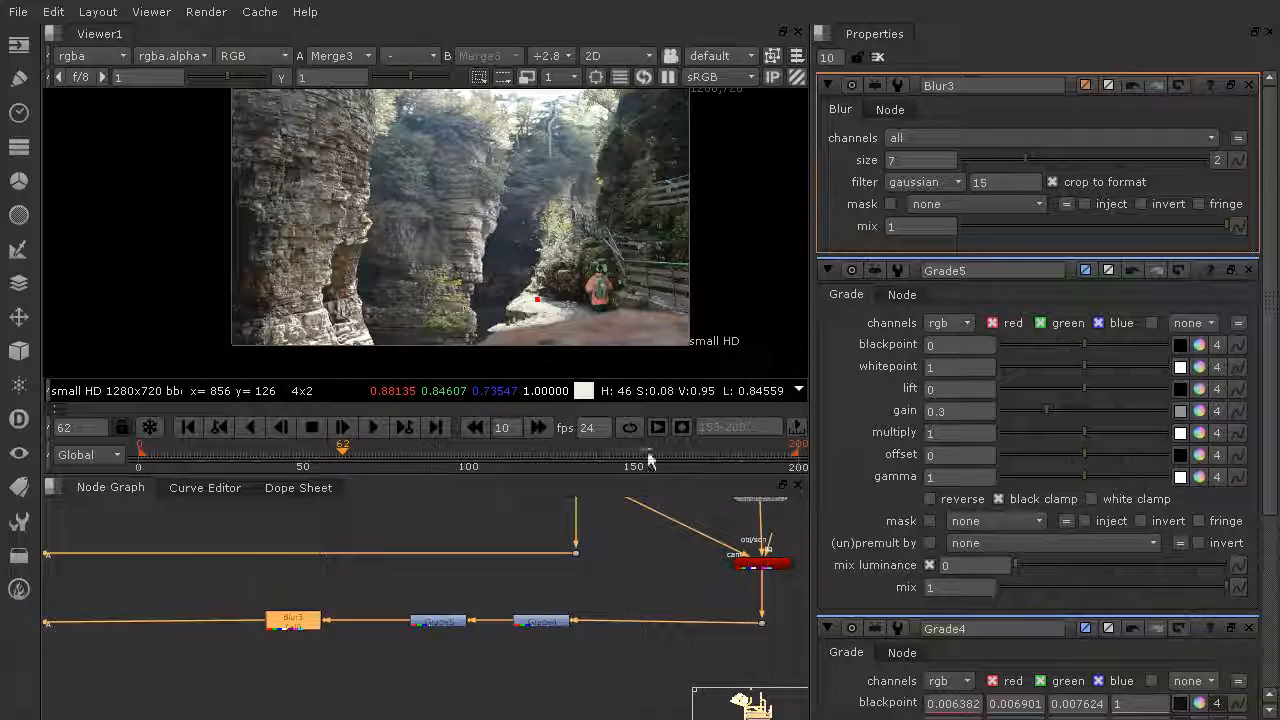
{"action": "left_click", "coordinate": [468, 460]}
{"action": "left_click", "coordinate": [584, 463]}
{"action": "left_click", "coordinate": [700, 461]}
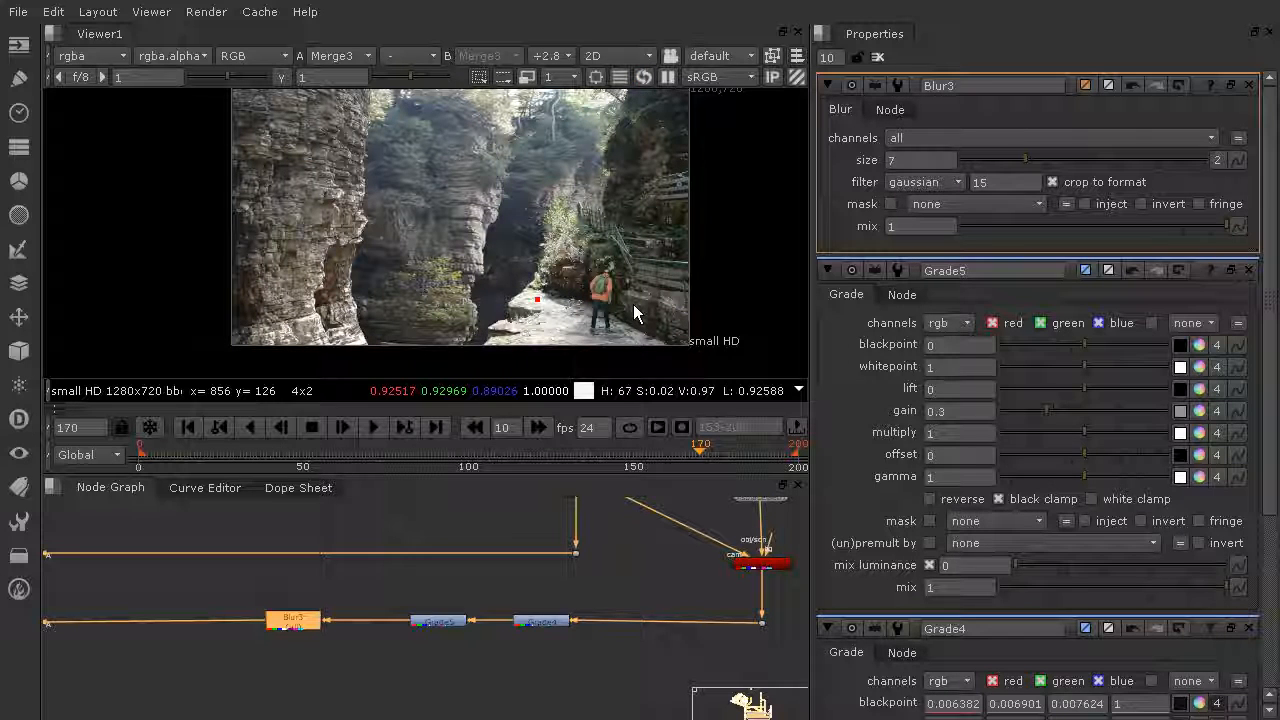